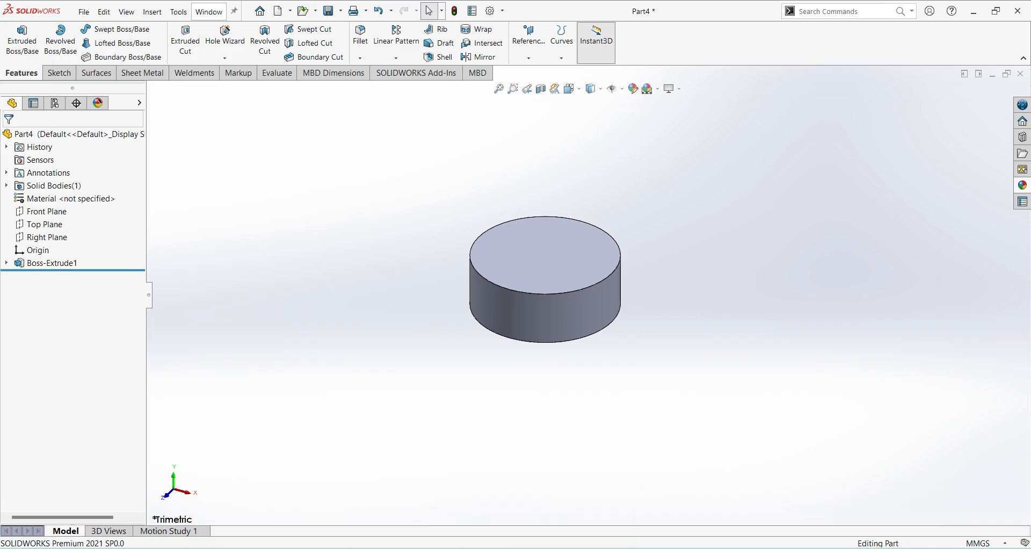
- Check the Capture.JPG reference drawing and open a new sketch on the Top Plane of the disc part
{"action": "key", "text": "alt+Tab"}
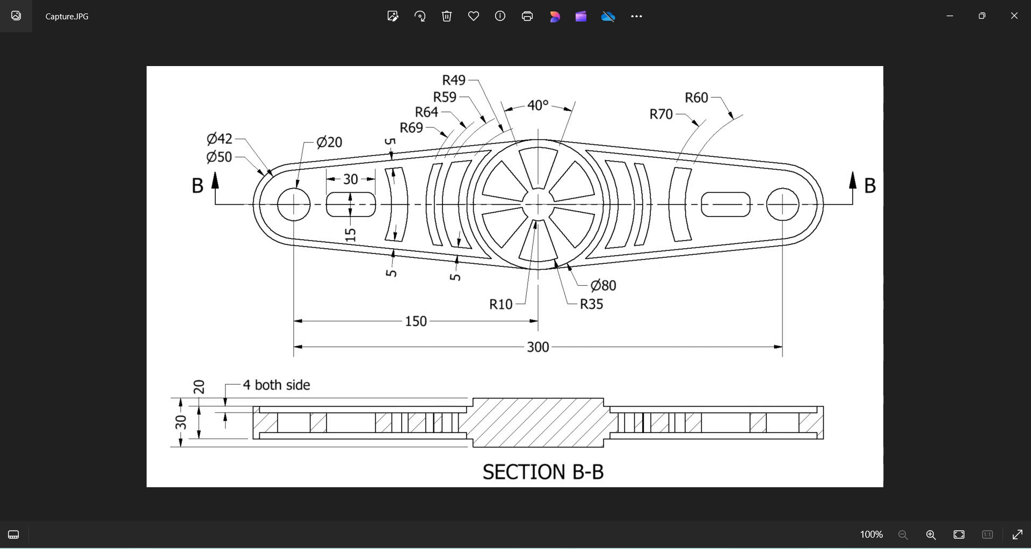
{"action": "key", "text": "alt+Tab"}
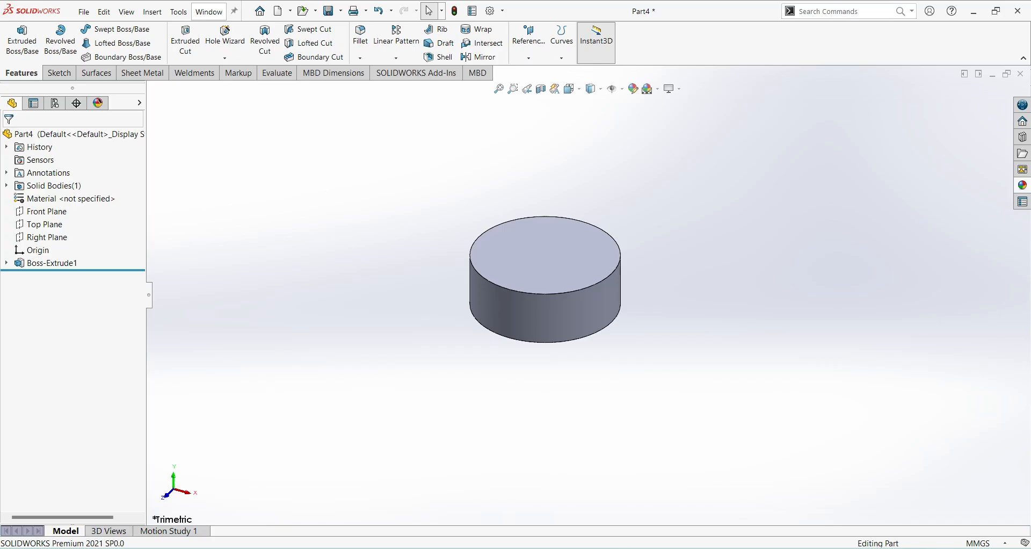
{"action": "left_click", "coordinate": [52, 228]}
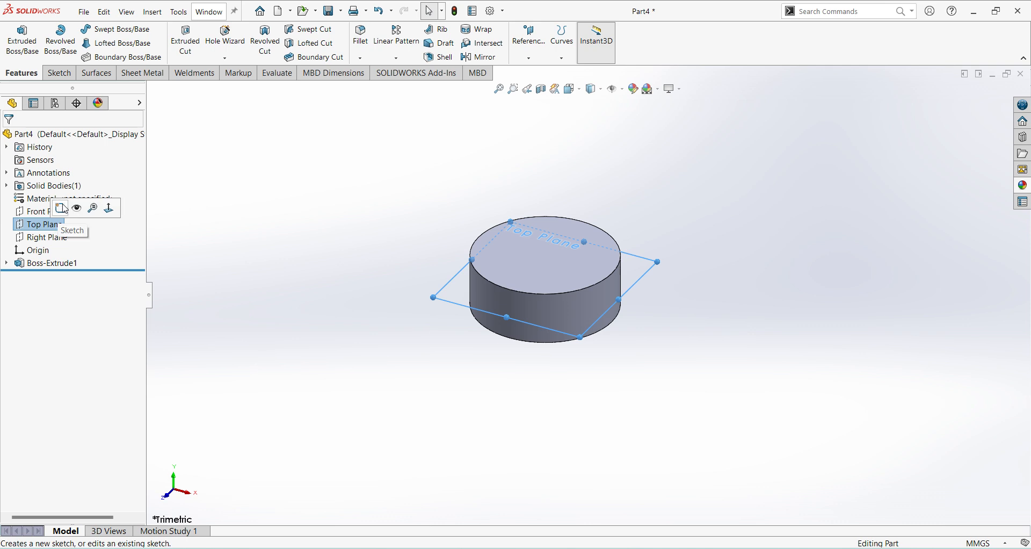
{"action": "left_click", "coordinate": [62, 208]}
{"action": "left_click", "coordinate": [63, 278]}
{"action": "left_click", "coordinate": [81, 263]}
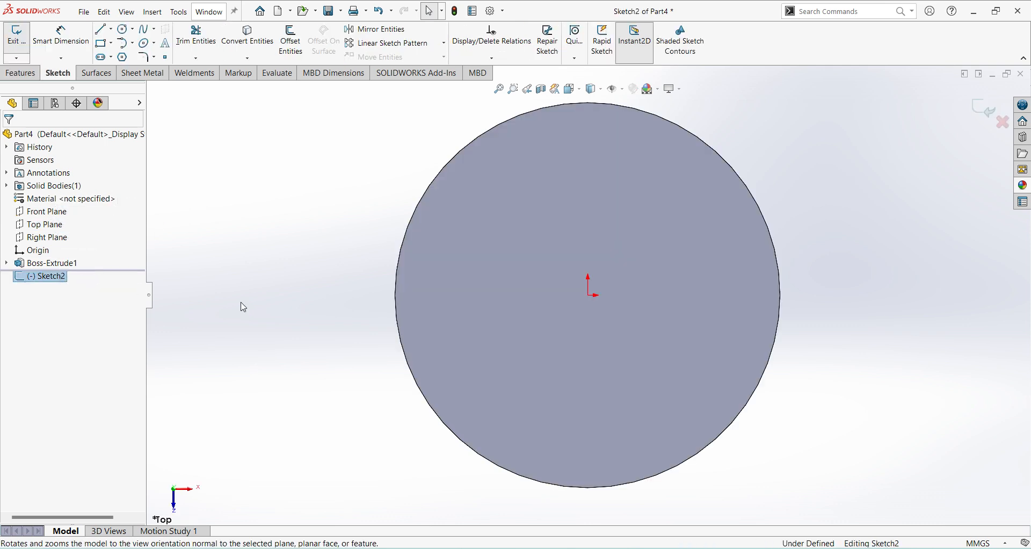
- Sketch a circle about 53 mm in diameter to the left of the disc, centred about 163 mm from the origin
{"action": "key", "text": "z"}
{"action": "key", "text": "z"}
{"action": "key", "text": "z"}
{"action": "key", "text": "z"}
{"action": "left_click", "coordinate": [858, 397]}
{"action": "scroll", "coordinate": [416, 283], "scroll_direction": "up", "scroll_amount": 2}
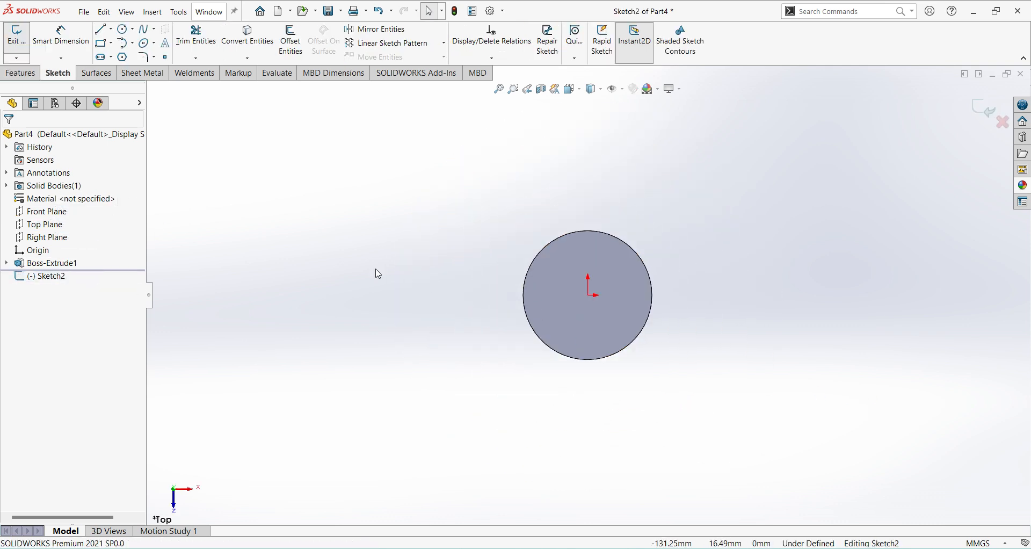
{"action": "scroll", "coordinate": [321, 263], "scroll_direction": "down", "scroll_amount": 1}
{"action": "left_click", "coordinate": [123, 30]}
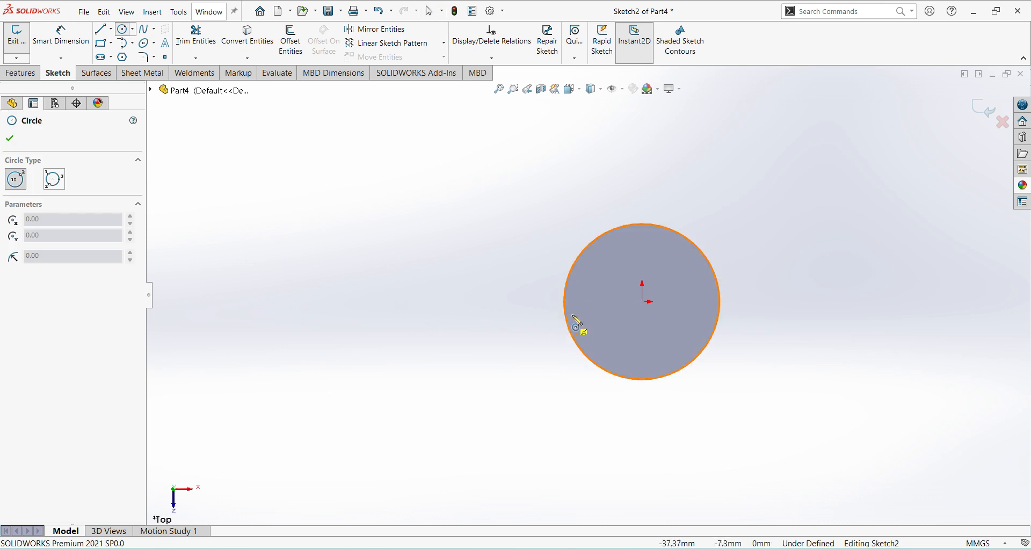
{"action": "left_click", "coordinate": [326, 301]}
{"action": "left_click", "coordinate": [355, 342]}
- Dimension the new circle's diameter to 50 mm
{"action": "right_click", "coordinate": [428, 258]}
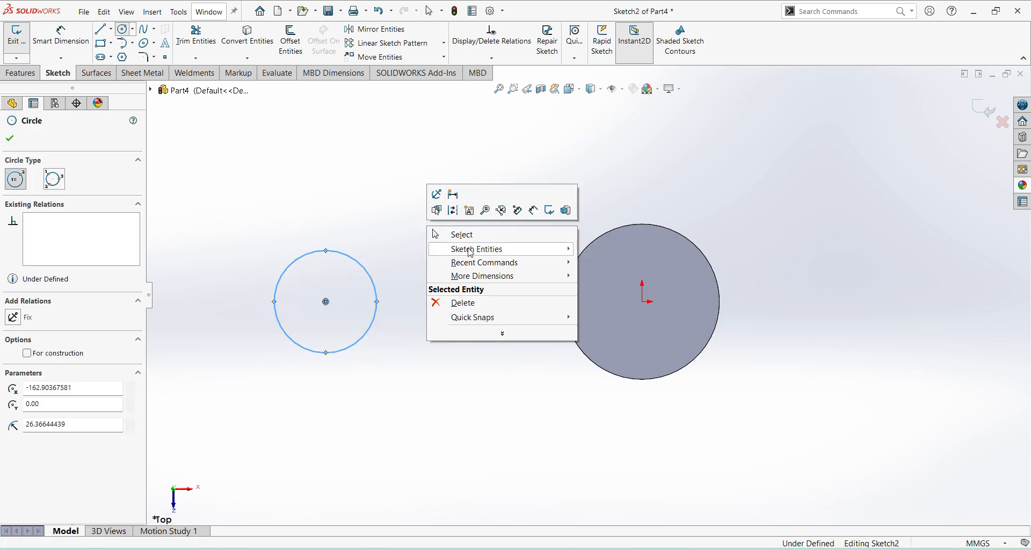
{"action": "left_click", "coordinate": [540, 210]}
{"action": "left_click", "coordinate": [372, 280]}
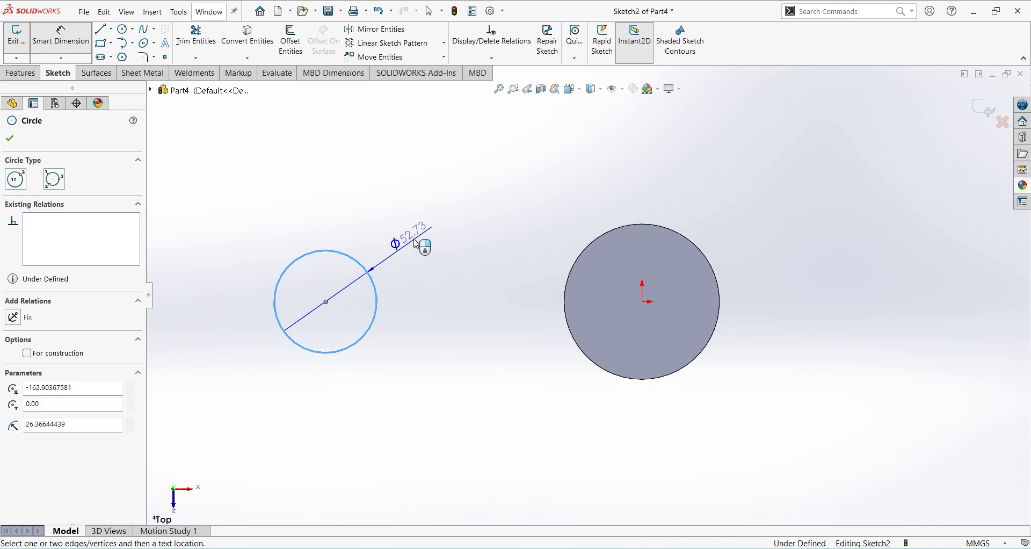
{"action": "left_click", "coordinate": [415, 240]}
{"action": "type", "text": "50"}
{"action": "key", "text": "Return"}
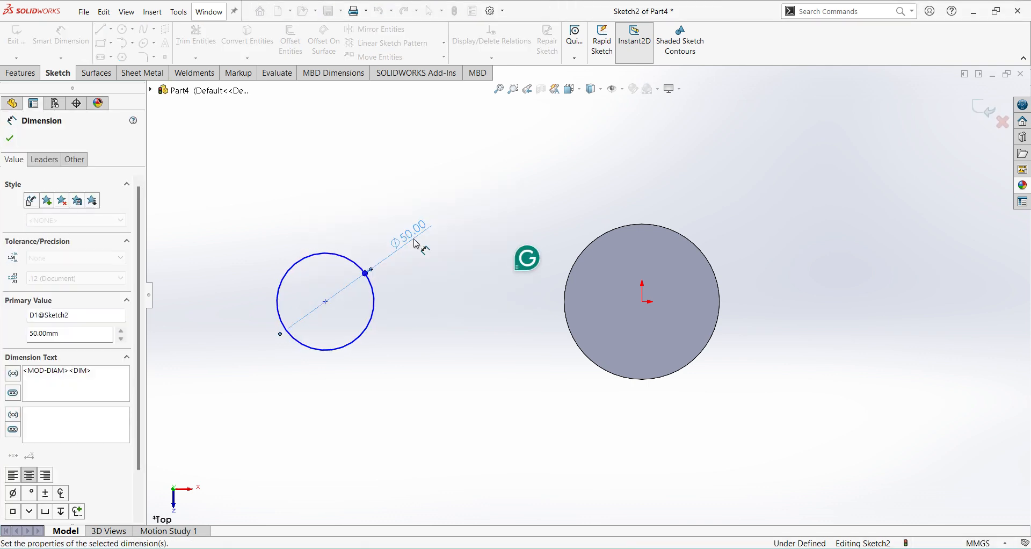
- Dimension the horizontal distance between the small circle's centre and the origin to 150 mm
{"action": "left_click", "coordinate": [326, 303]}
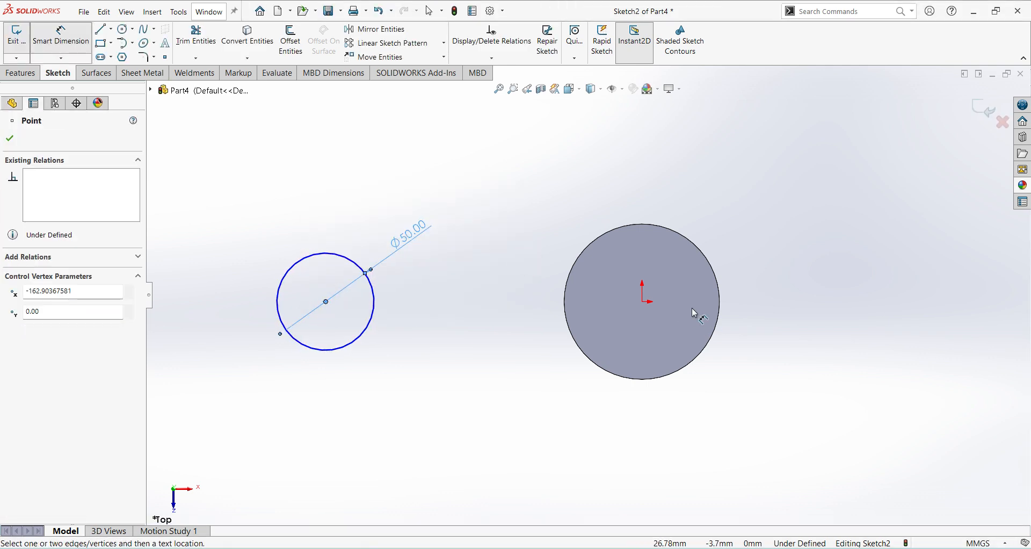
{"action": "left_click", "coordinate": [647, 307]}
{"action": "left_click", "coordinate": [537, 482]}
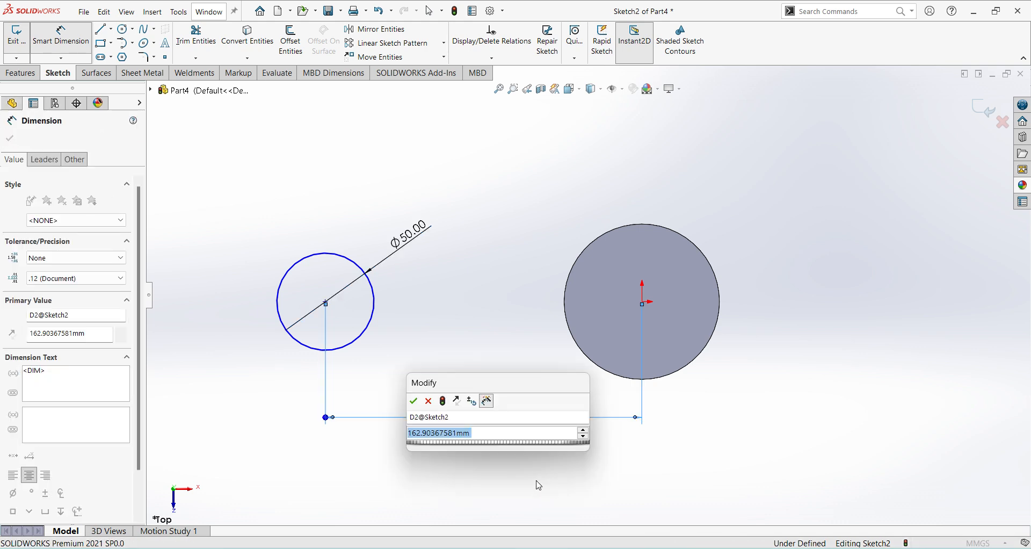
{"action": "type", "text": "150"}
{"action": "key", "text": "Return"}
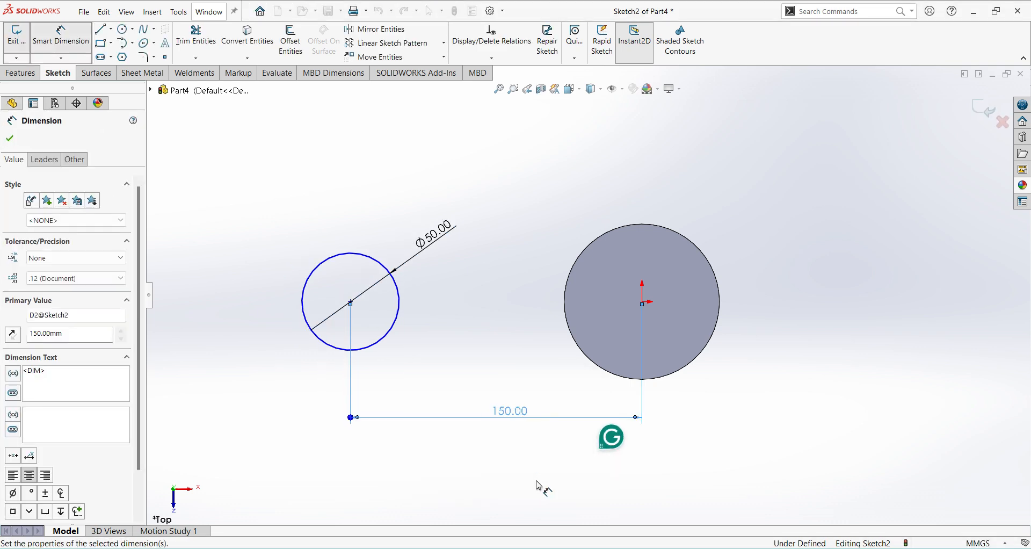
{"action": "key", "text": "Escape"}
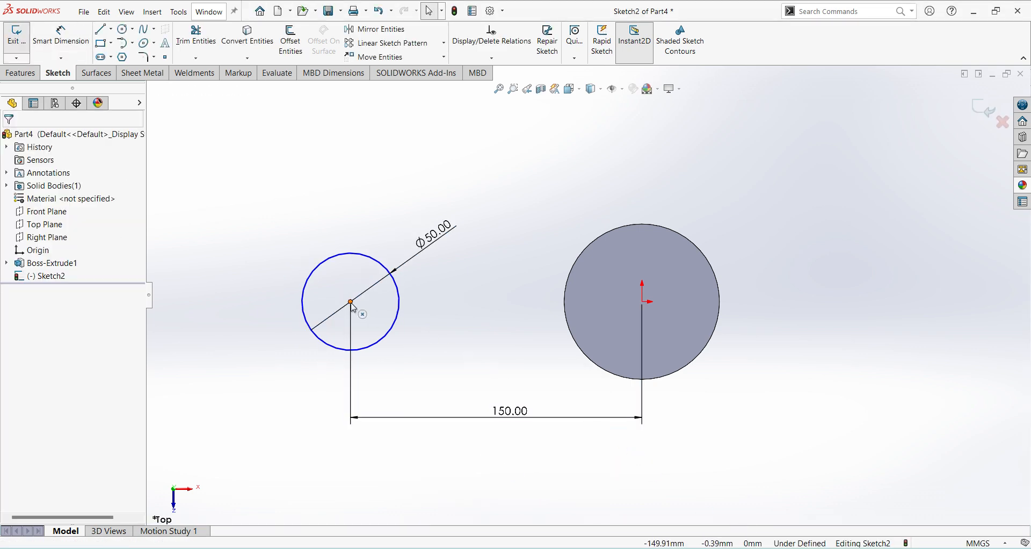
- Add a Horizontal relation between the small circle's centre and the origin
{"action": "left_click", "coordinate": [352, 304]}
{"action": "left_click", "coordinate": [642, 301], "text": "ctrl"}
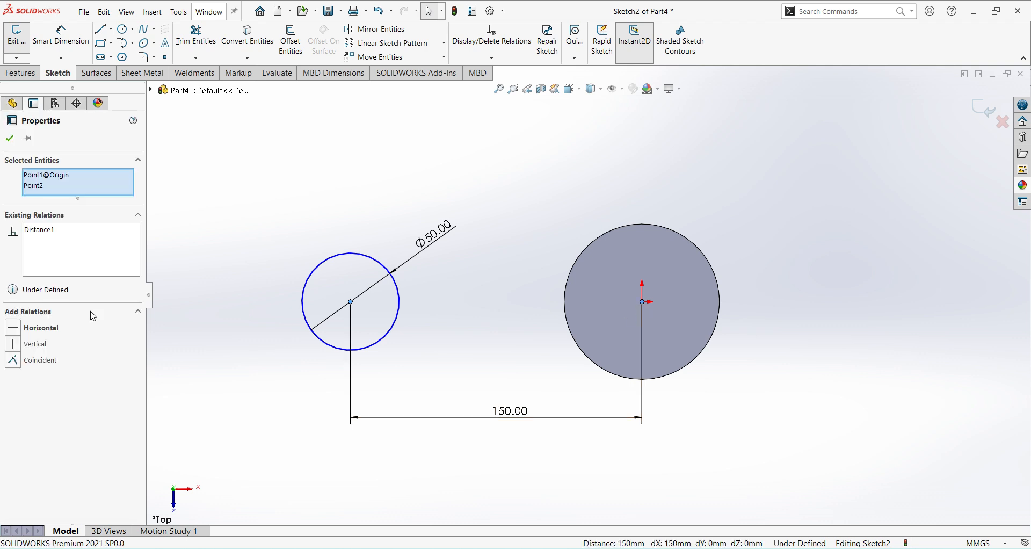
{"action": "left_click", "coordinate": [13, 328]}
{"action": "left_click", "coordinate": [273, 233]}
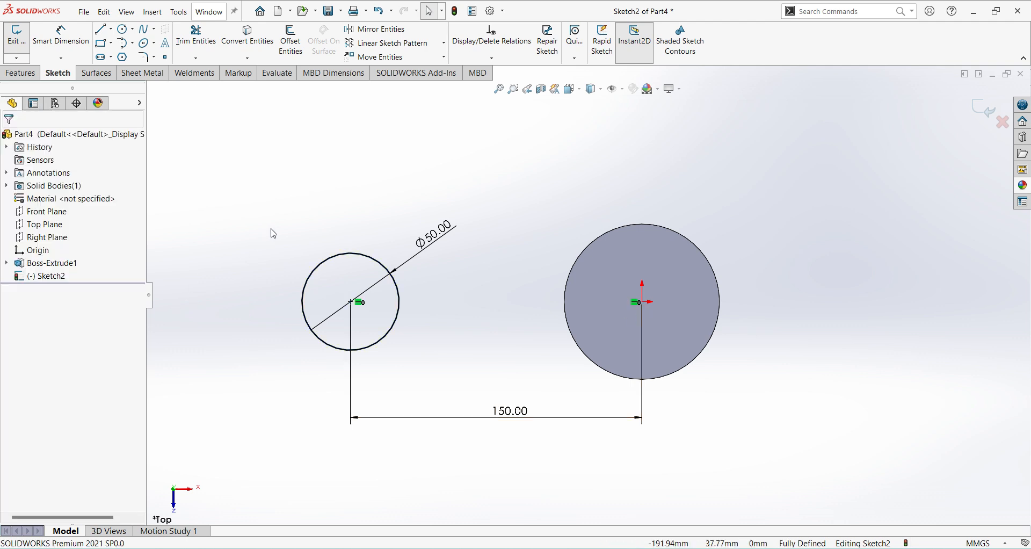
- Sketch a line about 147 mm long from the small circle's top point to the upper edge of the disc
{"action": "left_click", "coordinate": [109, 29]}
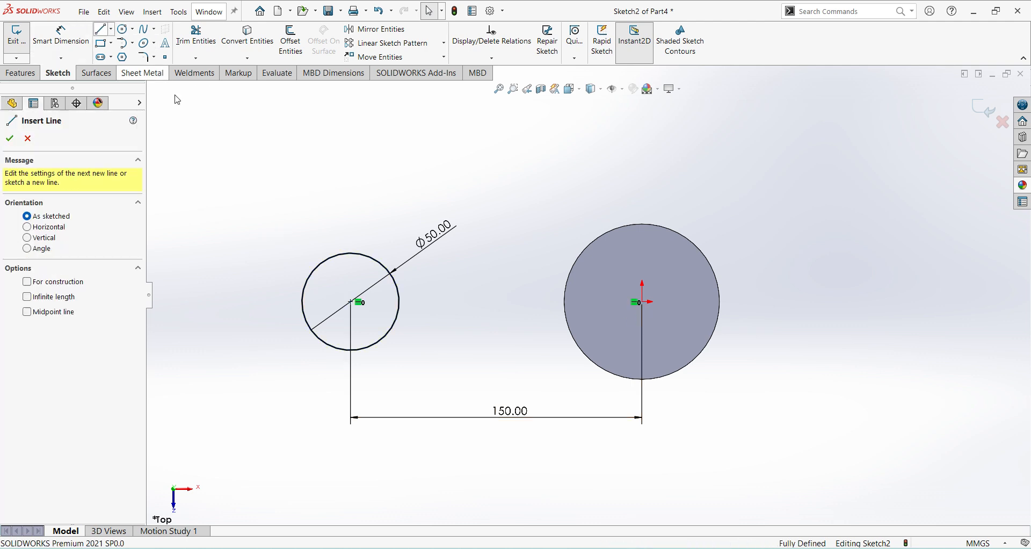
{"action": "left_click", "coordinate": [350, 253]}
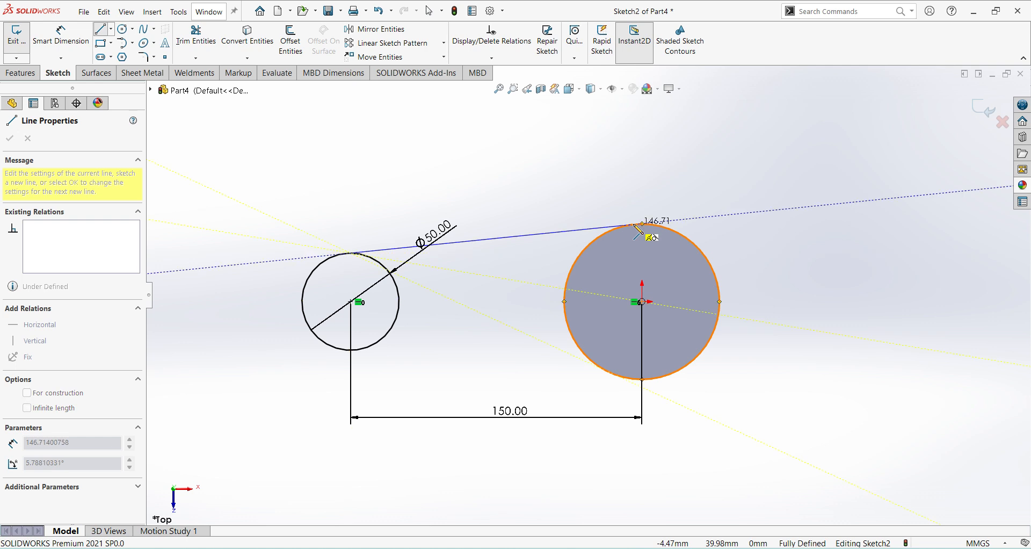
{"action": "left_click", "coordinate": [634, 223]}
{"action": "right_click", "coordinate": [569, 182]}
{"action": "left_click", "coordinate": [602, 192]}
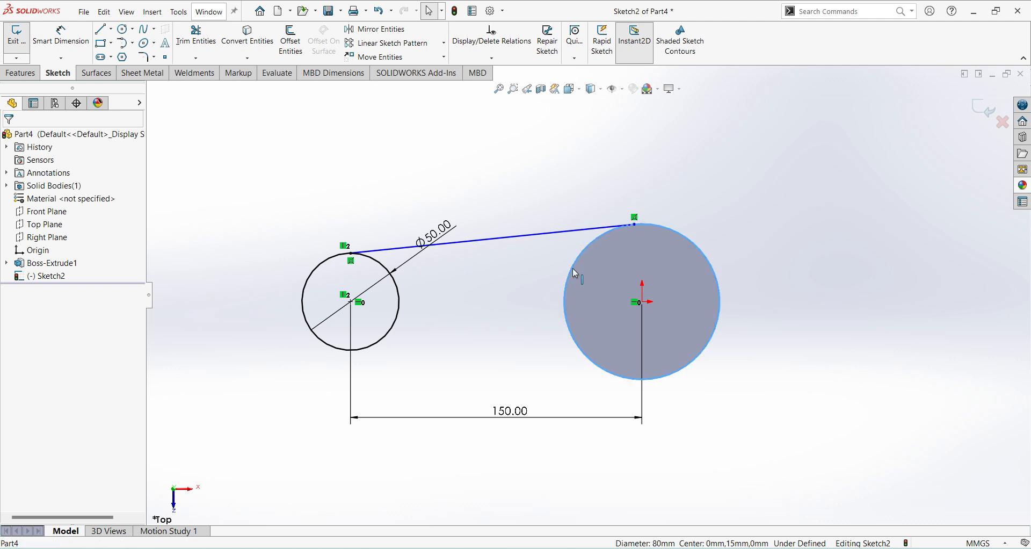
- Add a Tangent relation between the upper line and the disc's circular edge
{"action": "left_click", "coordinate": [569, 231], "text": "ctrl"}
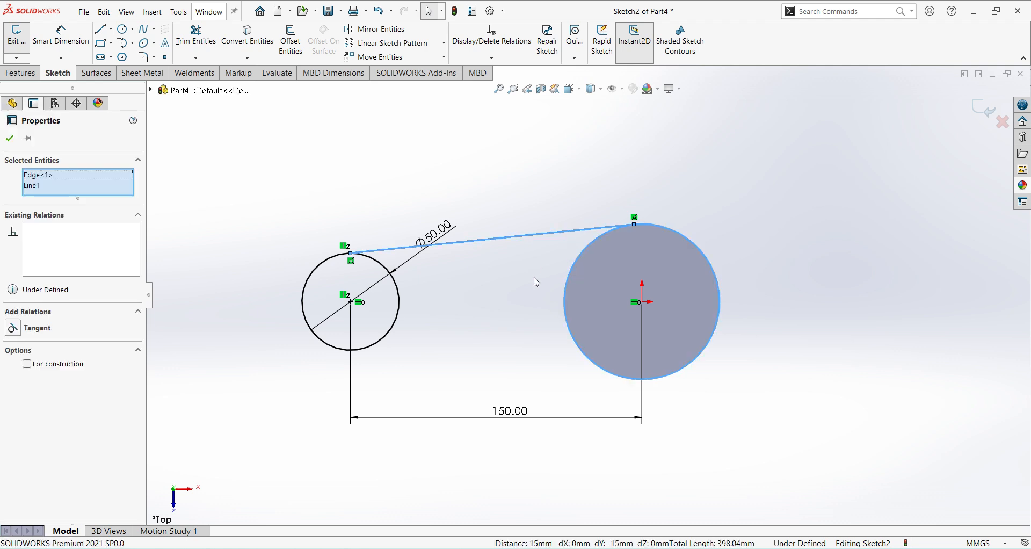
{"action": "left_click", "coordinate": [18, 329]}
{"action": "left_click", "coordinate": [504, 367]}
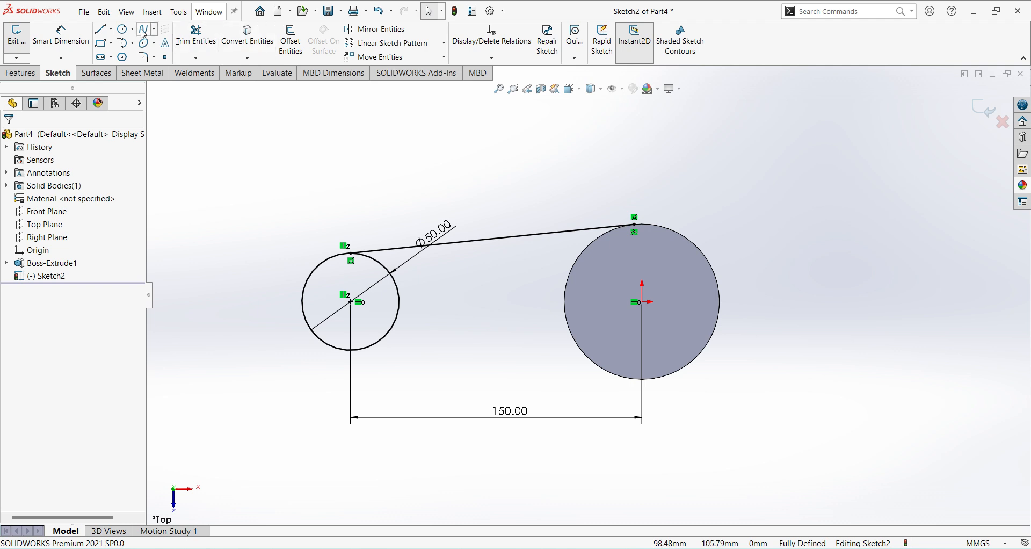
- Draw a centerline from the origin to the small circle's centre
{"action": "left_click", "coordinate": [112, 29]}
{"action": "left_click", "coordinate": [137, 52]}
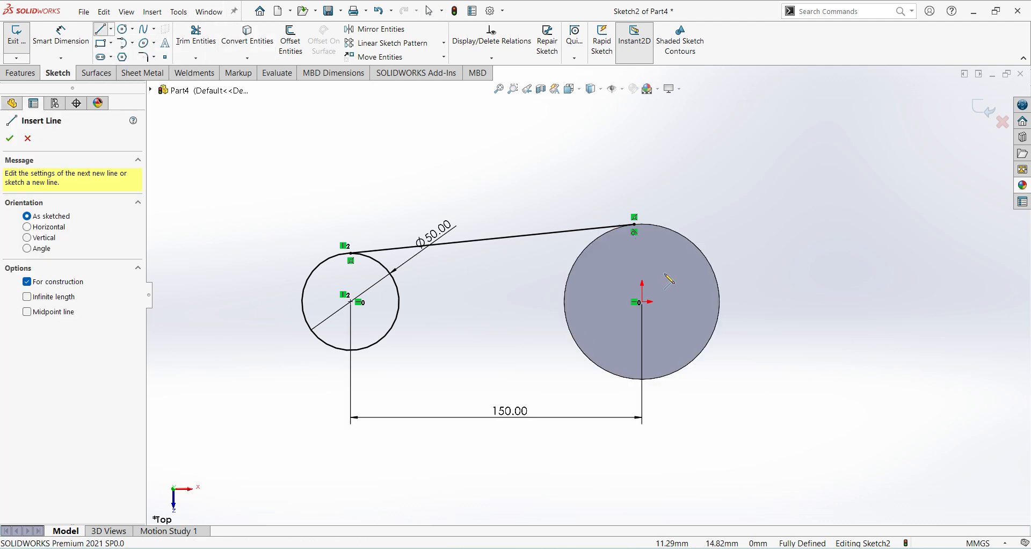
{"action": "left_click", "coordinate": [642, 301]}
{"action": "left_click", "coordinate": [350, 301]}
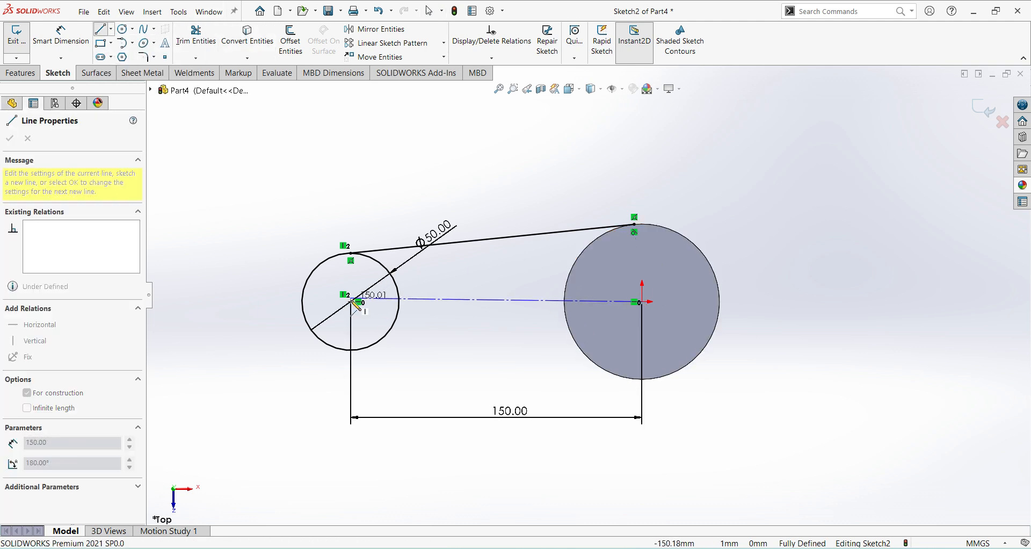
{"action": "right_click", "coordinate": [287, 178]}
{"action": "left_click", "coordinate": [310, 192]}
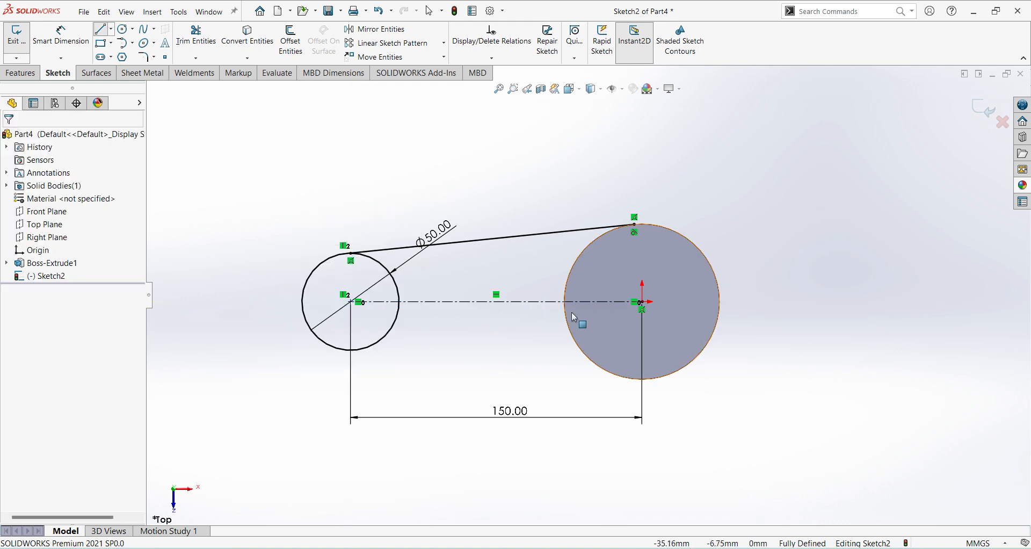
- Mirror the upper line about the horizontal centerline, keeping the original as a copy
{"action": "left_click", "coordinate": [541, 237]}
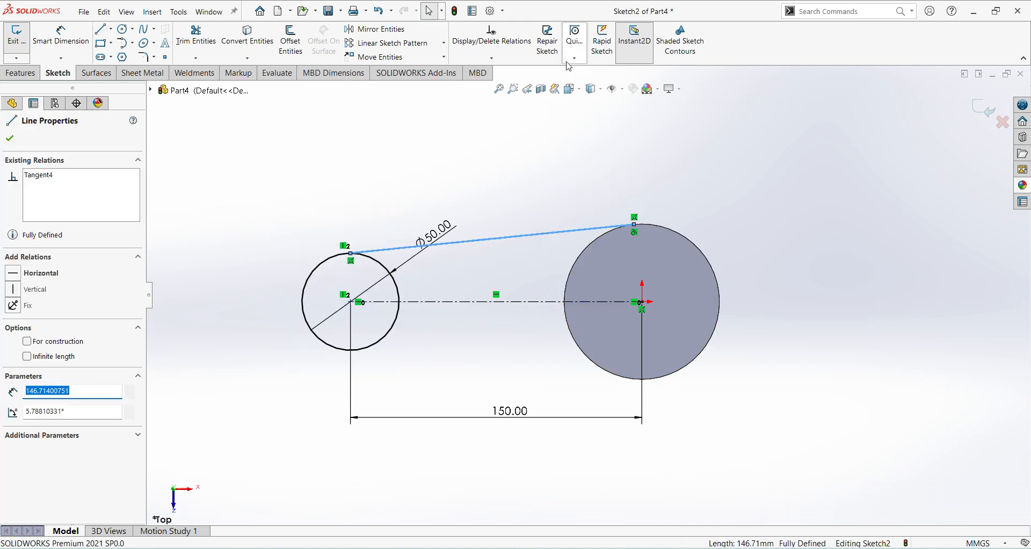
{"action": "left_click", "coordinate": [385, 32]}
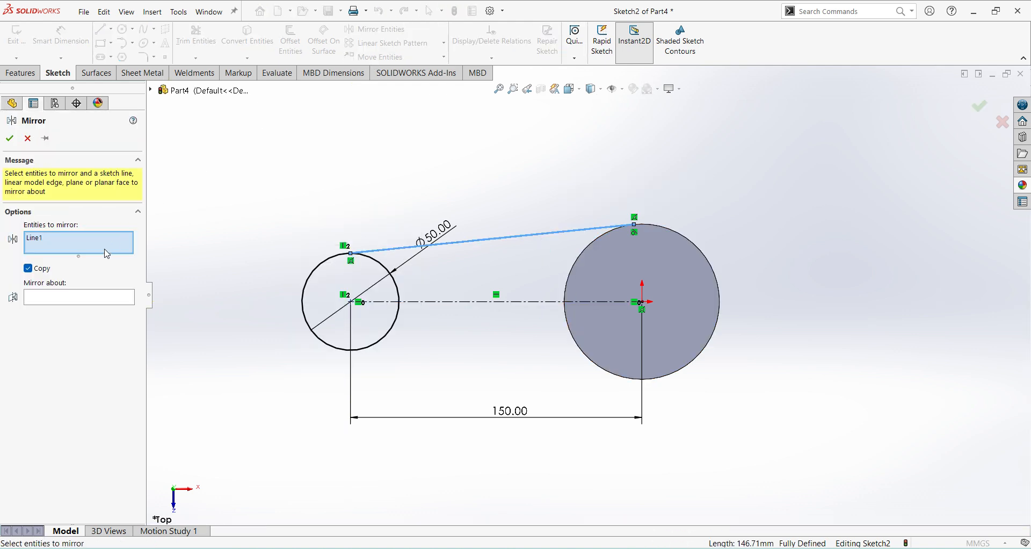
{"action": "left_click", "coordinate": [69, 303]}
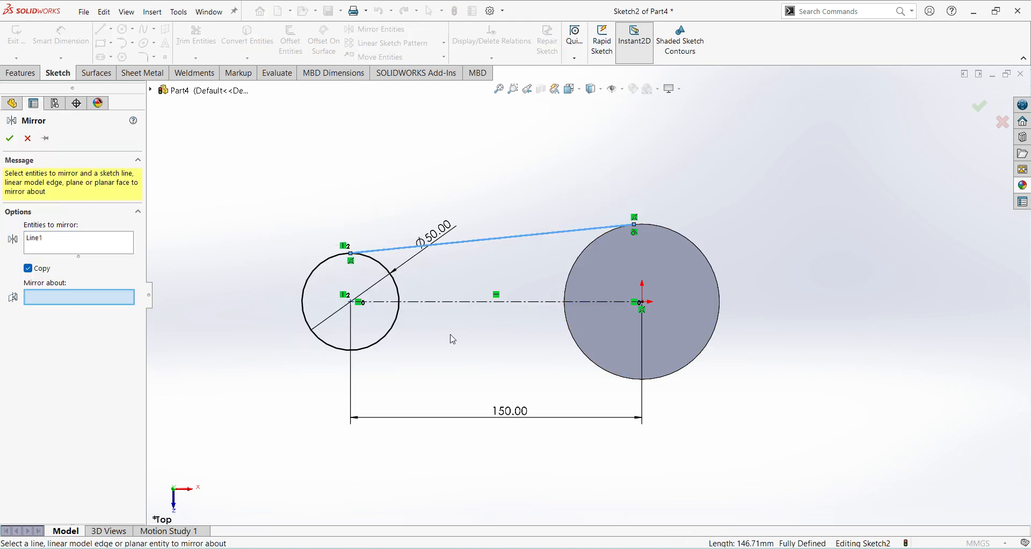
{"action": "left_click", "coordinate": [453, 306]}
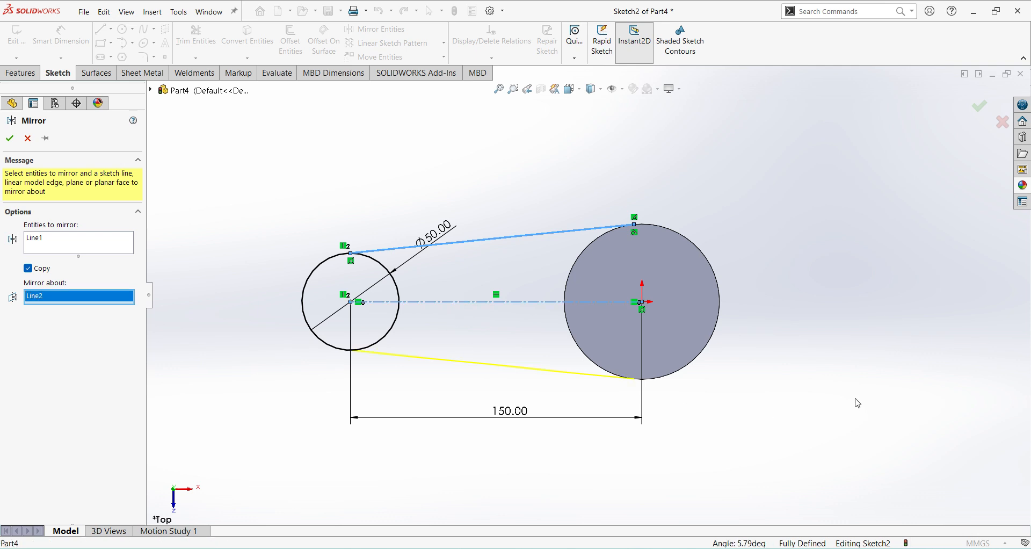
{"action": "left_click", "coordinate": [11, 140]}
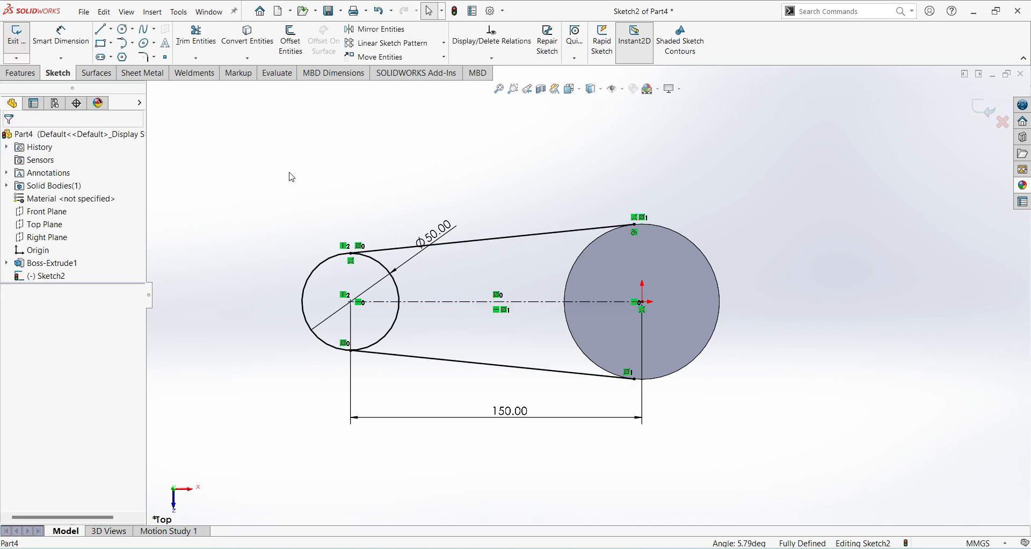
- Convert the disc's circular edge into a sketch entity
{"action": "left_click", "coordinate": [256, 42]}
{"action": "left_click", "coordinate": [588, 250]}
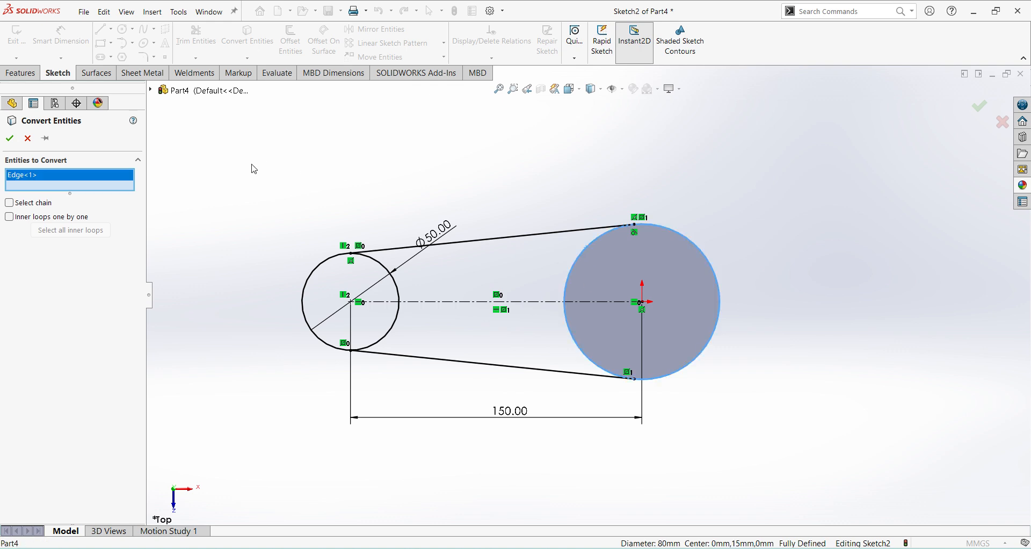
{"action": "left_click", "coordinate": [10, 138]}
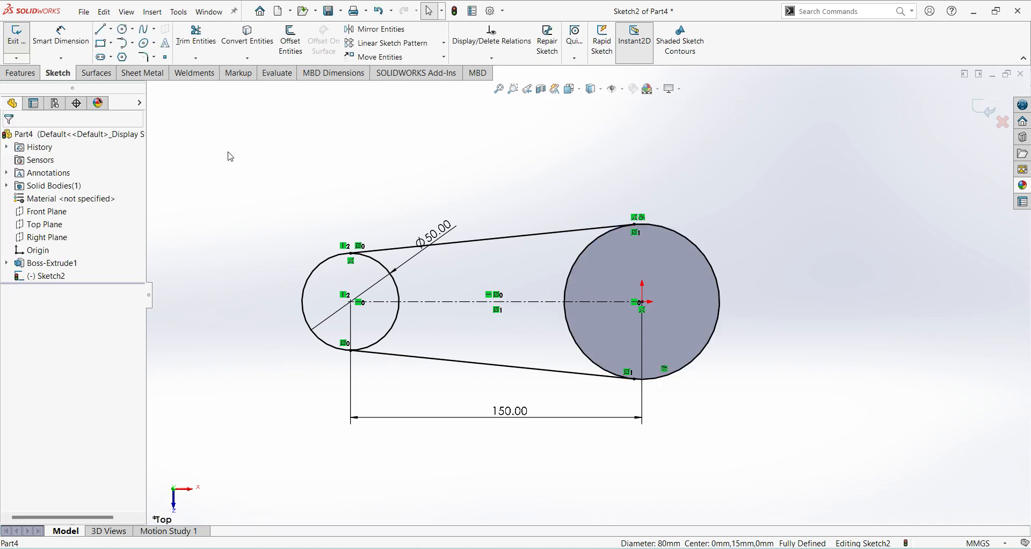
- Trim the converted circle's outer right arc and the small circle's inner arc to leave a closed arm profile
{"action": "left_click", "coordinate": [196, 37]}
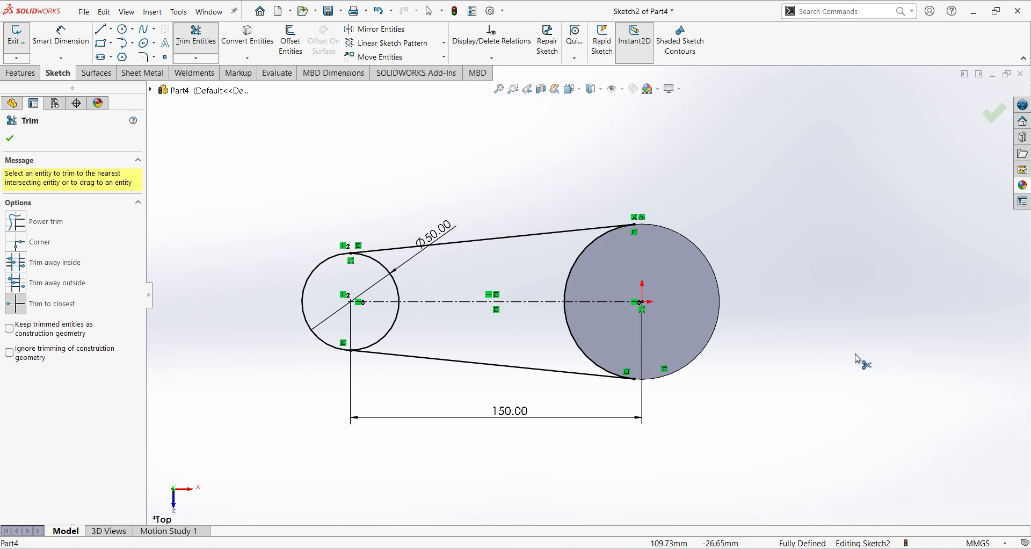
{"action": "left_click", "coordinate": [396, 322]}
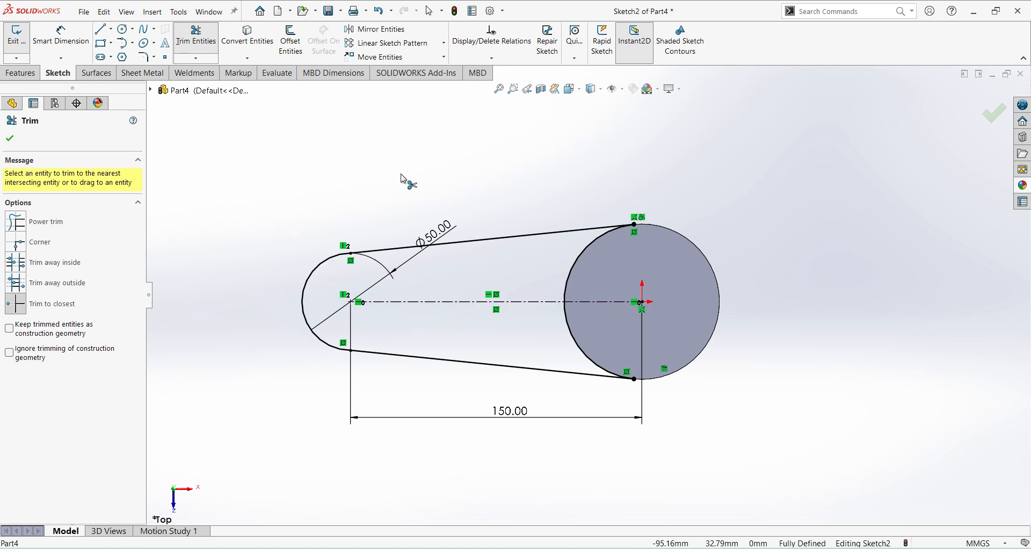
{"action": "left_click", "coordinate": [10, 139]}
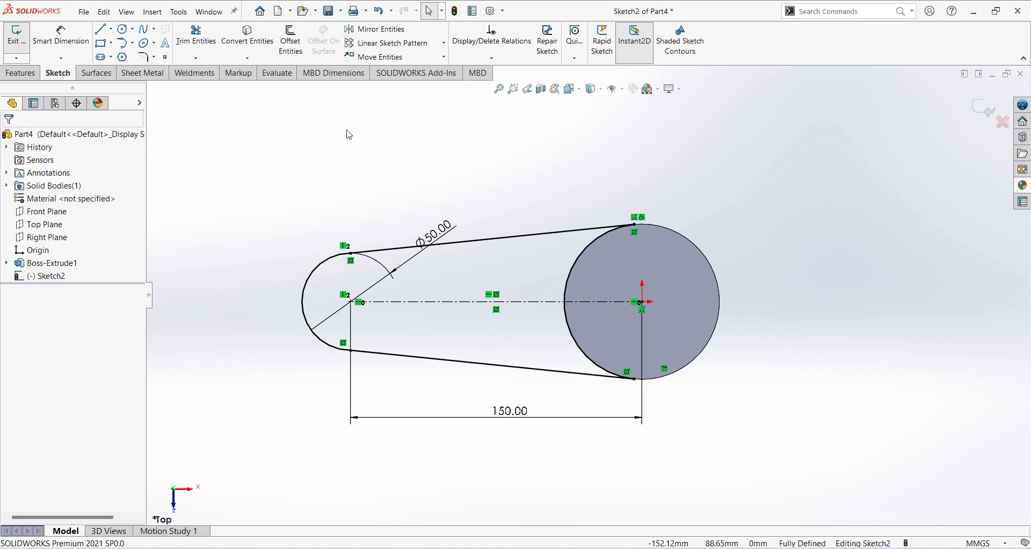
- Exit the arm sketch and extrude its closed profile 20 mm with the Mid Plane end condition, merged with the disc
{"action": "left_click", "coordinate": [980, 112]}
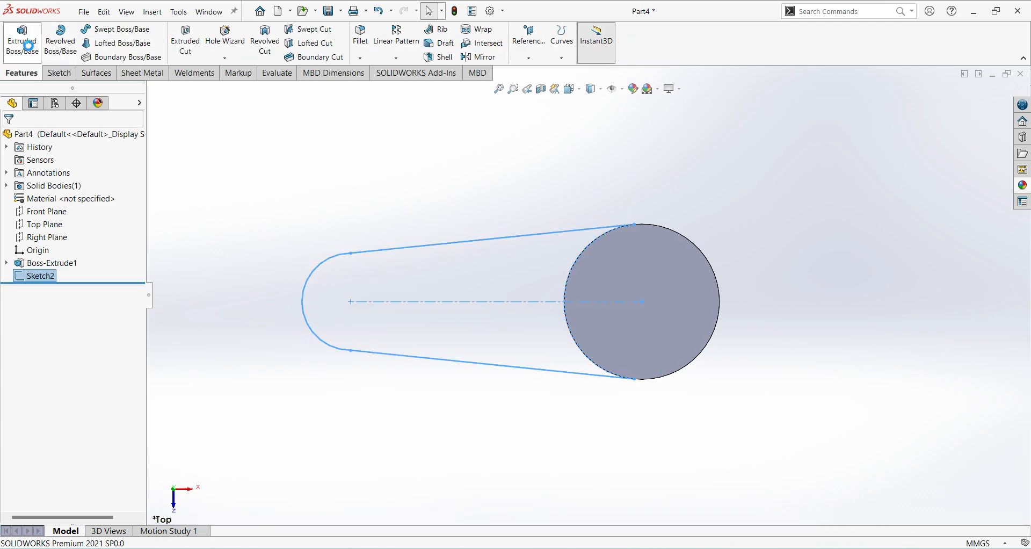
{"action": "left_click", "coordinate": [22, 40]}
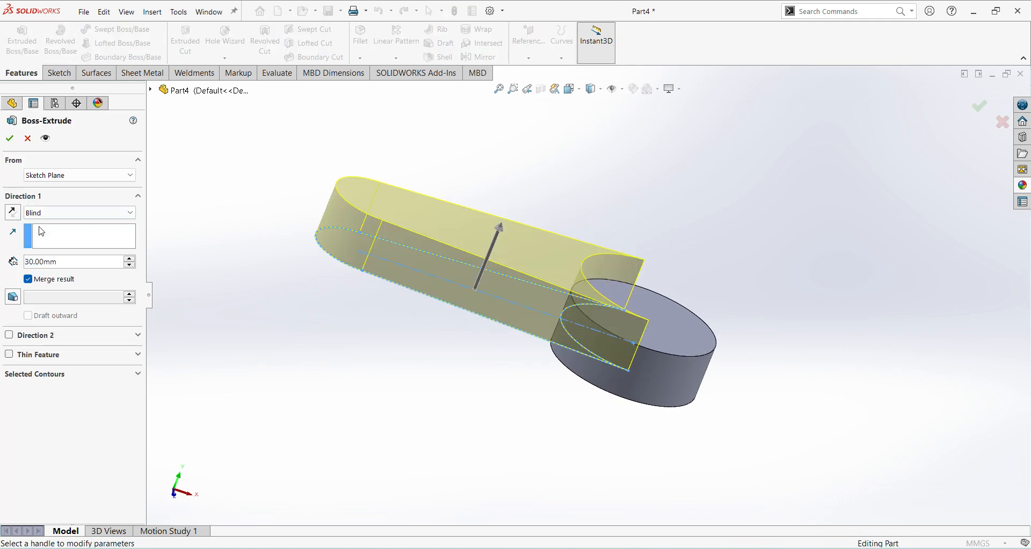
{"action": "left_click", "coordinate": [129, 212]}
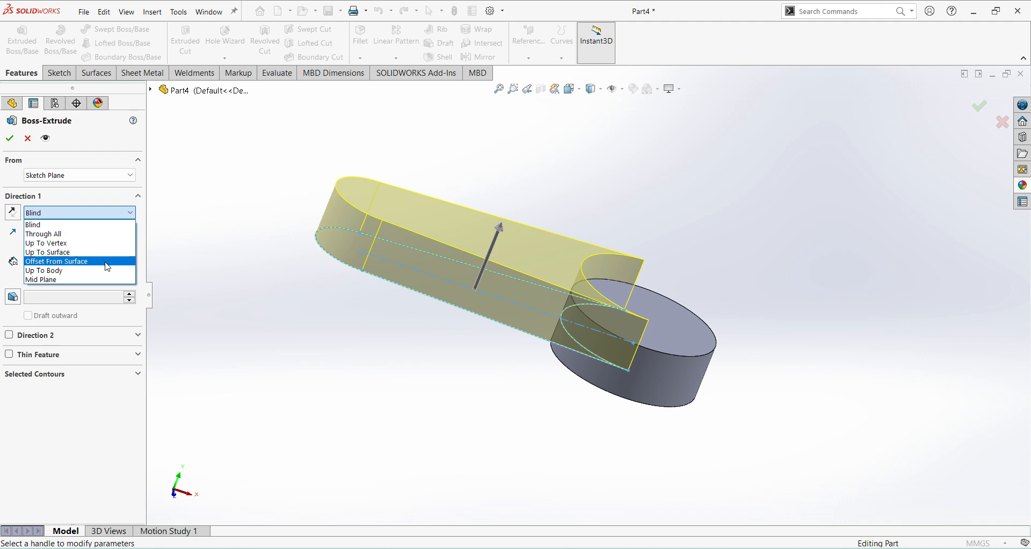
{"action": "left_click", "coordinate": [103, 280]}
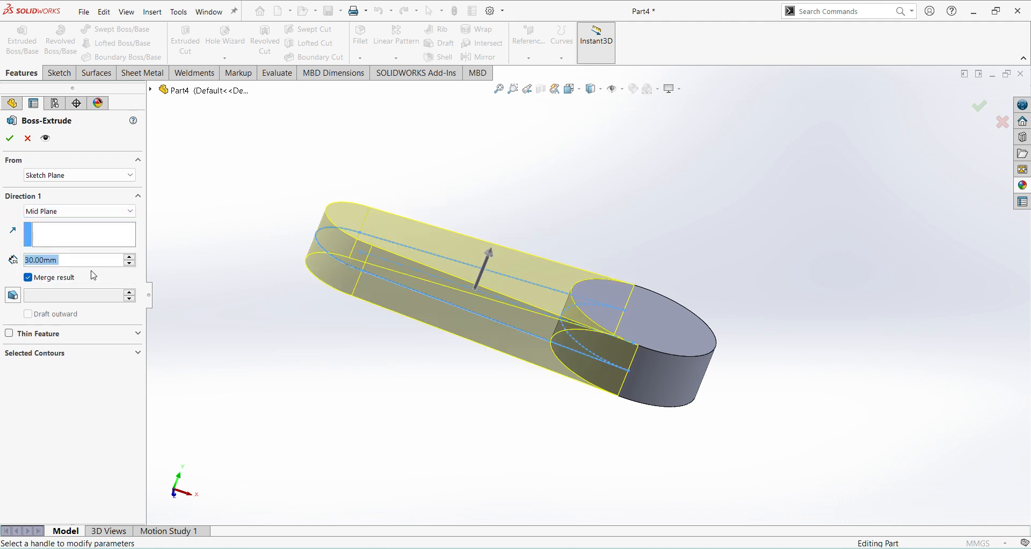
{"action": "type", "text": "20"}
{"action": "key", "text": "Return"}
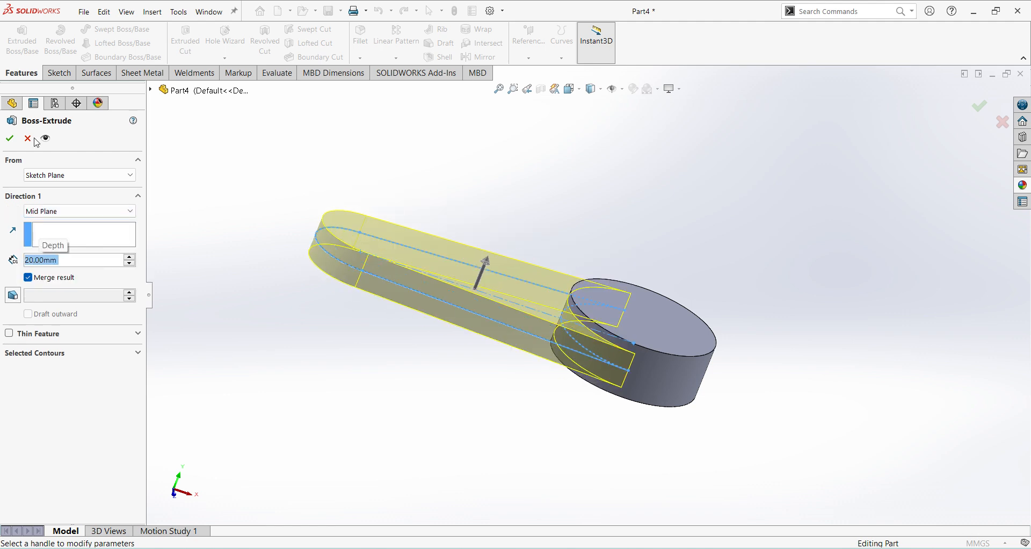
{"action": "left_click", "coordinate": [10, 139]}
- After checking the reference drawing, start a sketch on the arm's top face and convert the face's outline into sketch entities
{"action": "middle_click_drag", "start_coordinate": [509, 417], "coordinate": [524, 454]}
{"action": "middle_click_drag", "start_coordinate": [545, 410], "coordinate": [529, 449]}
{"action": "key", "text": "alt+Tab"}
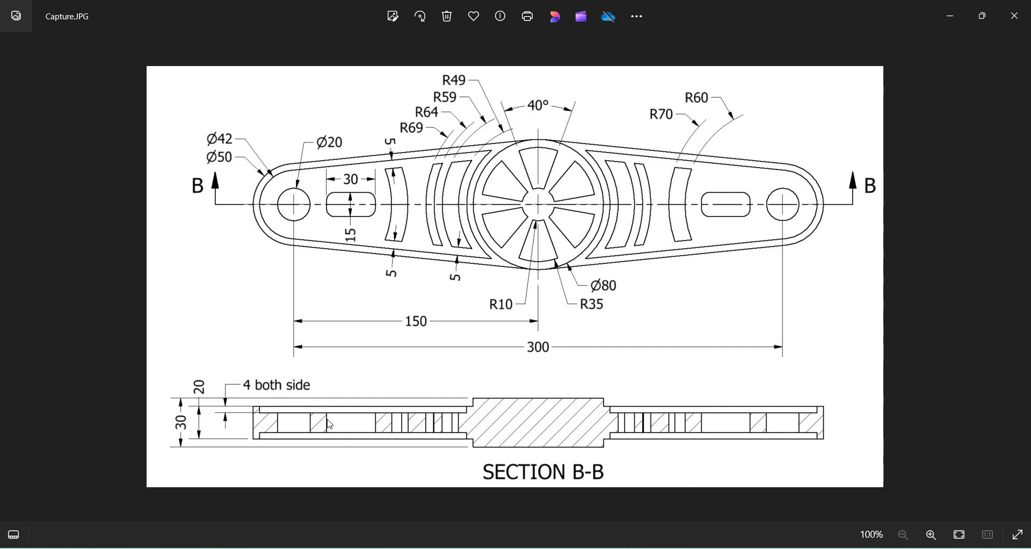
{"action": "key", "text": "alt+Tab"}
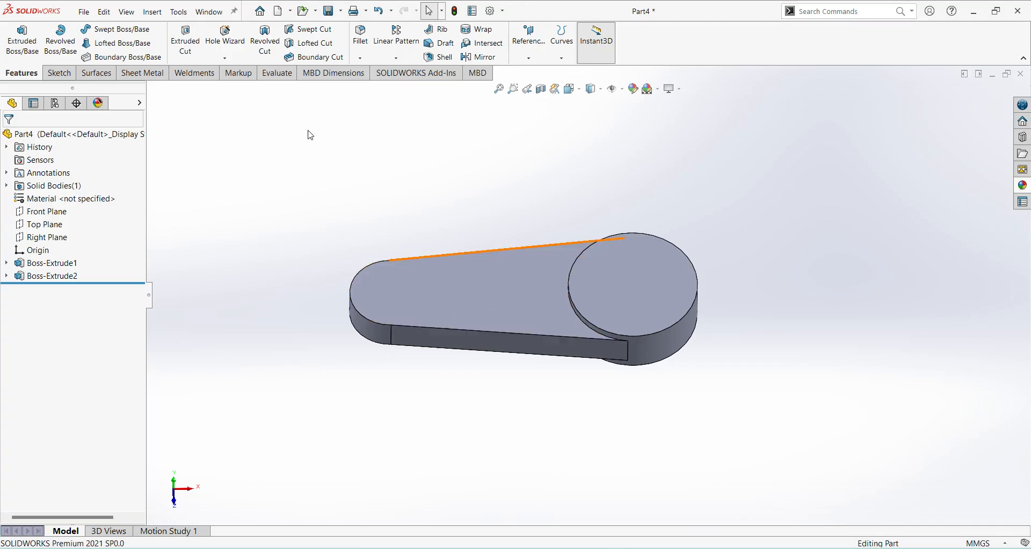
{"action": "left_click", "coordinate": [418, 294]}
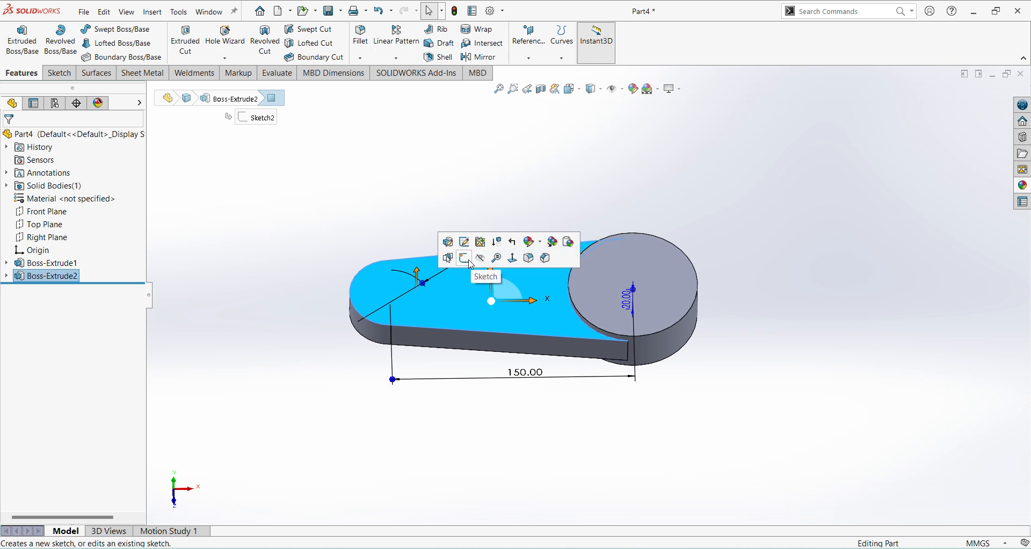
{"action": "left_click", "coordinate": [467, 260]}
{"action": "left_click", "coordinate": [67, 289]}
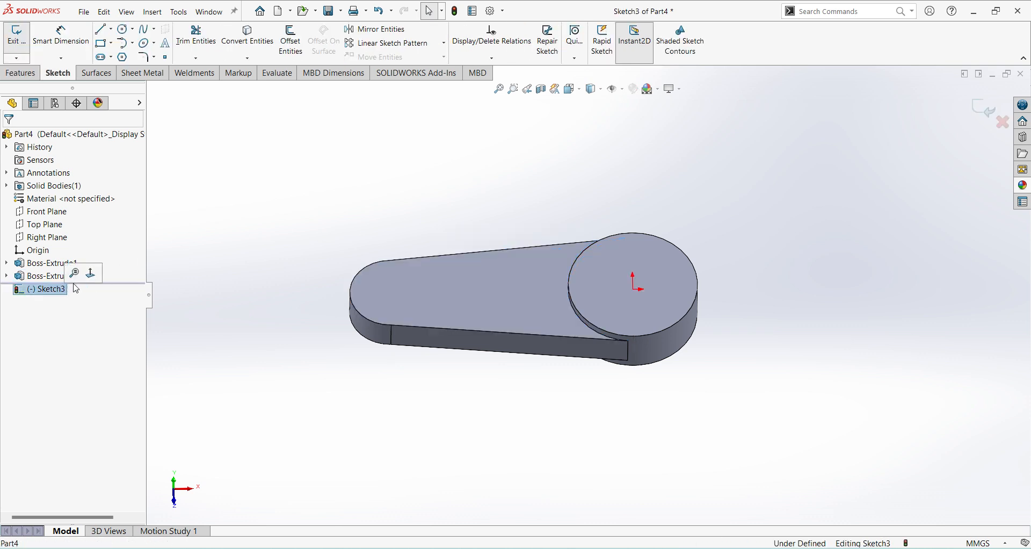
{"action": "left_click", "coordinate": [80, 286]}
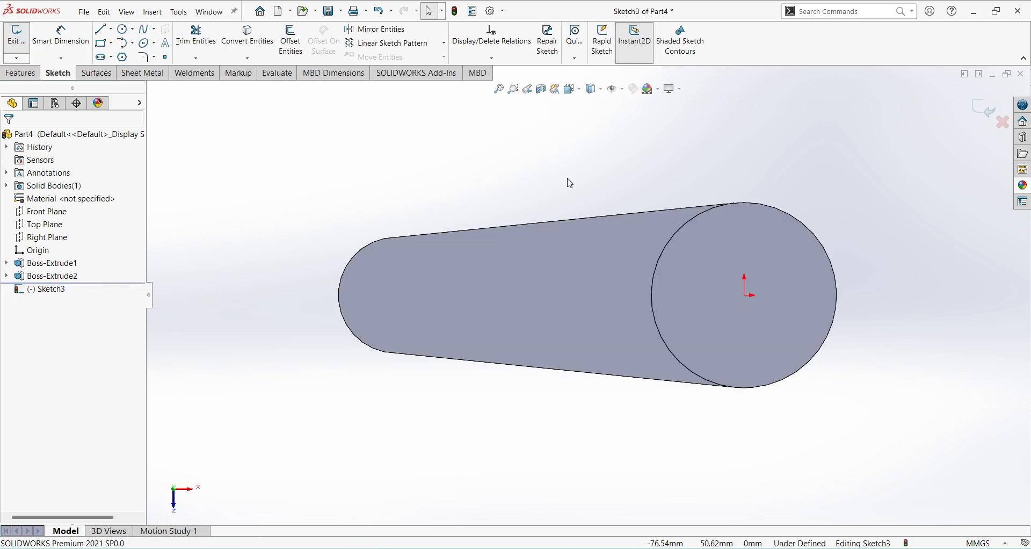
{"action": "left_click", "coordinate": [251, 42]}
{"action": "left_click", "coordinate": [493, 242]}
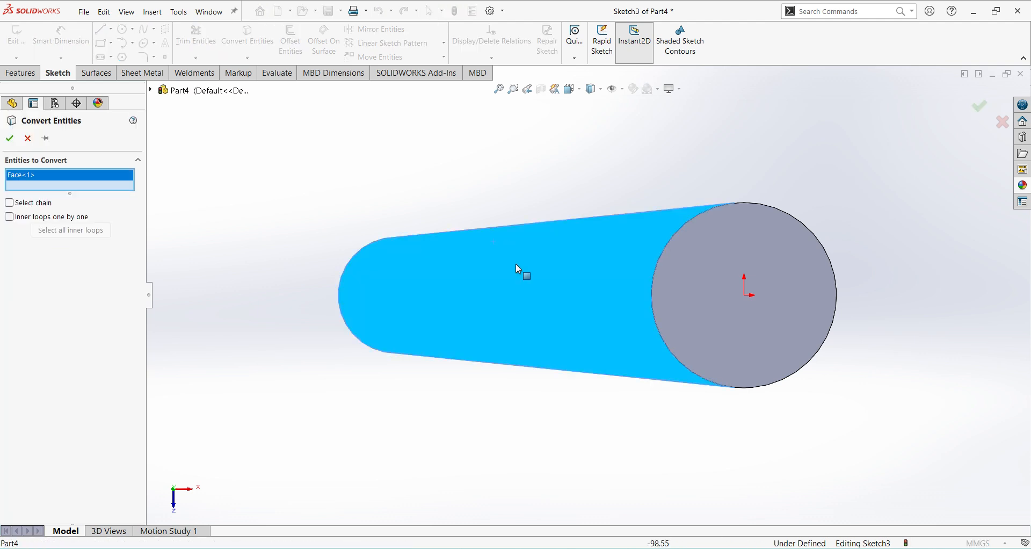
{"action": "left_click", "coordinate": [6, 139]}
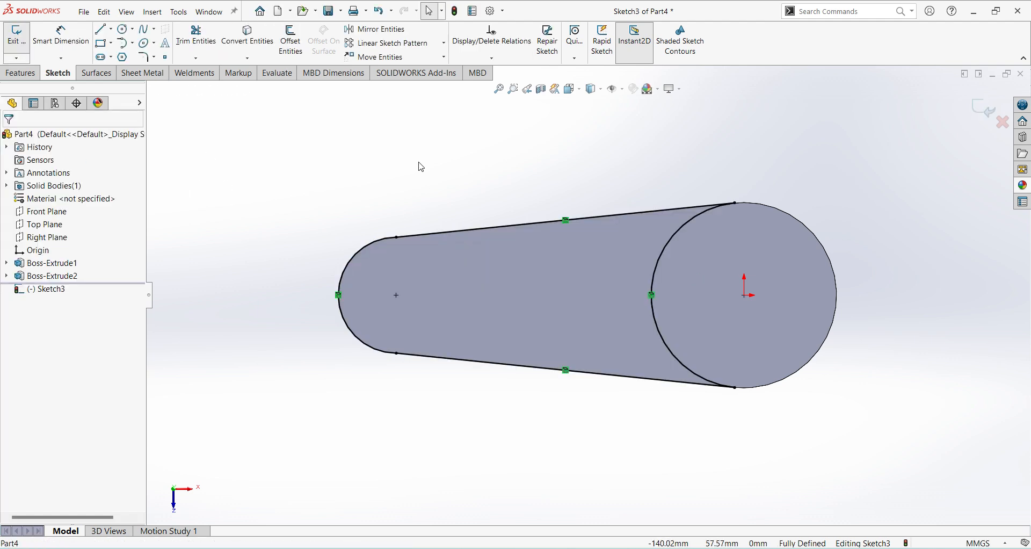
- Offset the converted outline chain 5 mm inward by reversing the offset direction
{"action": "left_click", "coordinate": [289, 43]}
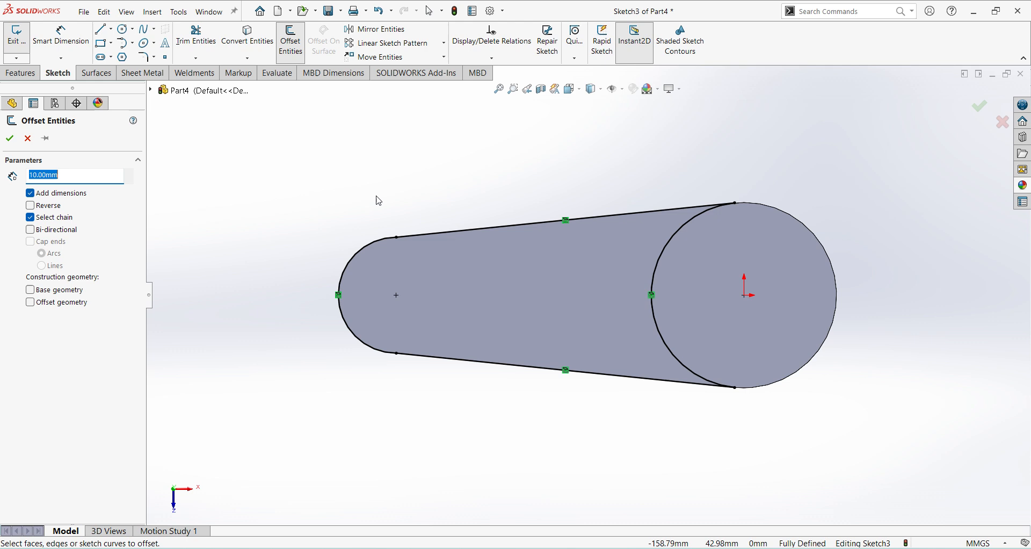
{"action": "left_click", "coordinate": [422, 239]}
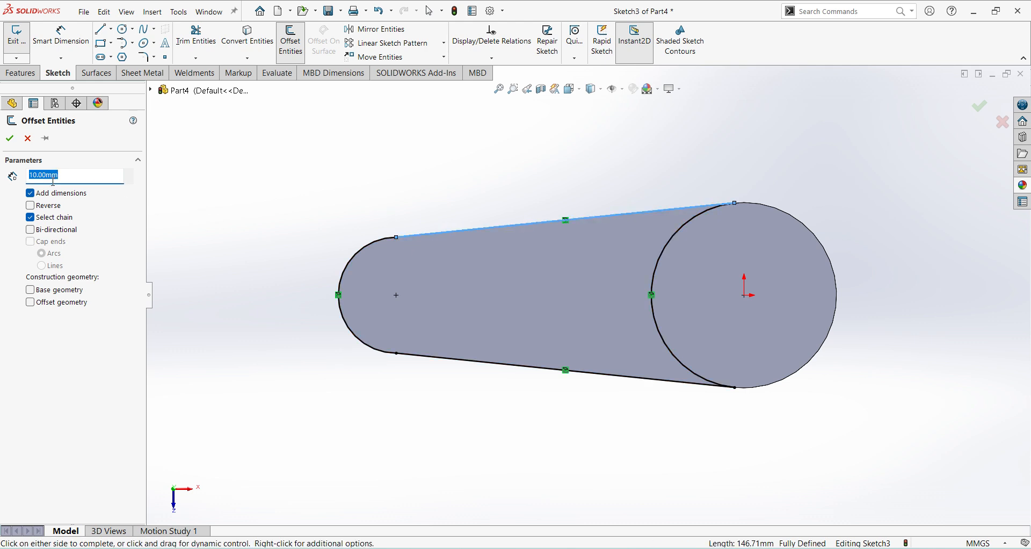
{"action": "left_click", "coordinate": [31, 206]}
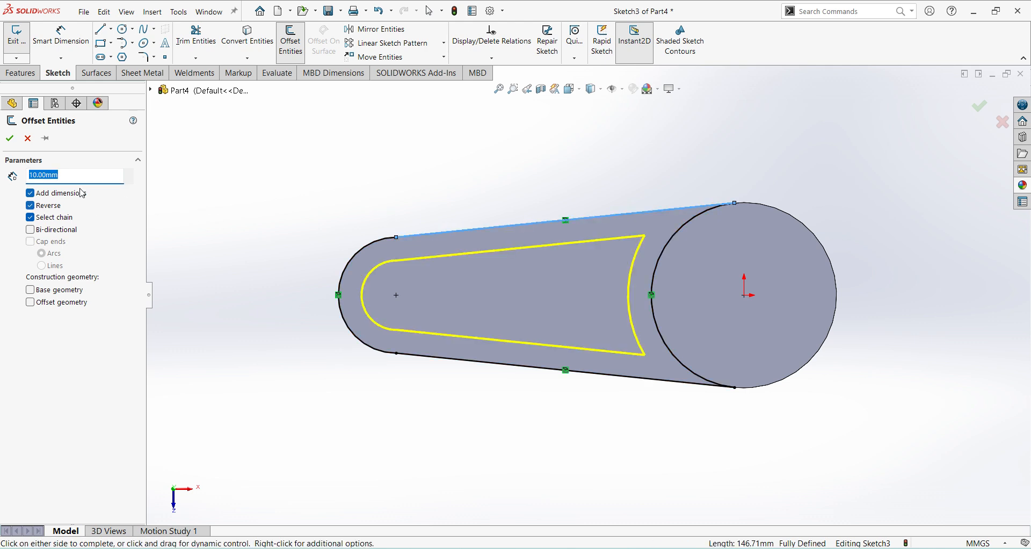
{"action": "key", "text": "Return"}
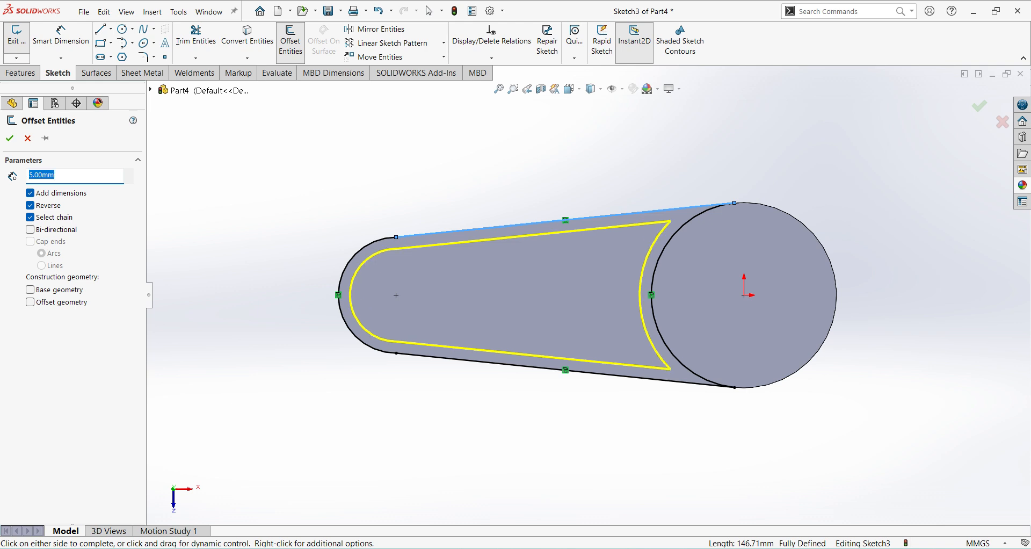
{"action": "left_click", "coordinate": [10, 138]}
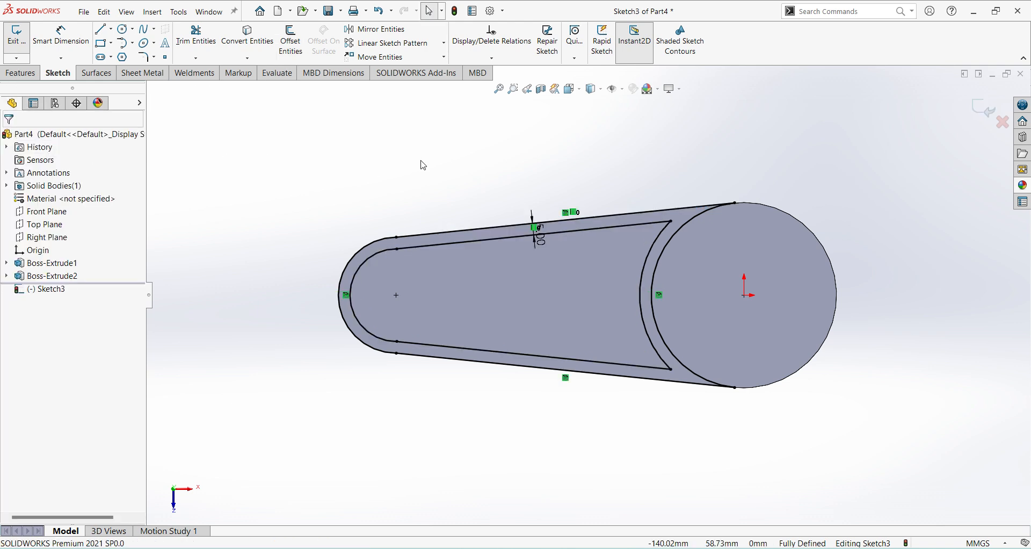
- Delete the converted outer outline, both tapered lines and both arcs, keeping only the inner offset profile
{"action": "scroll", "coordinate": [701, 236], "scroll_direction": "down", "scroll_amount": 2}
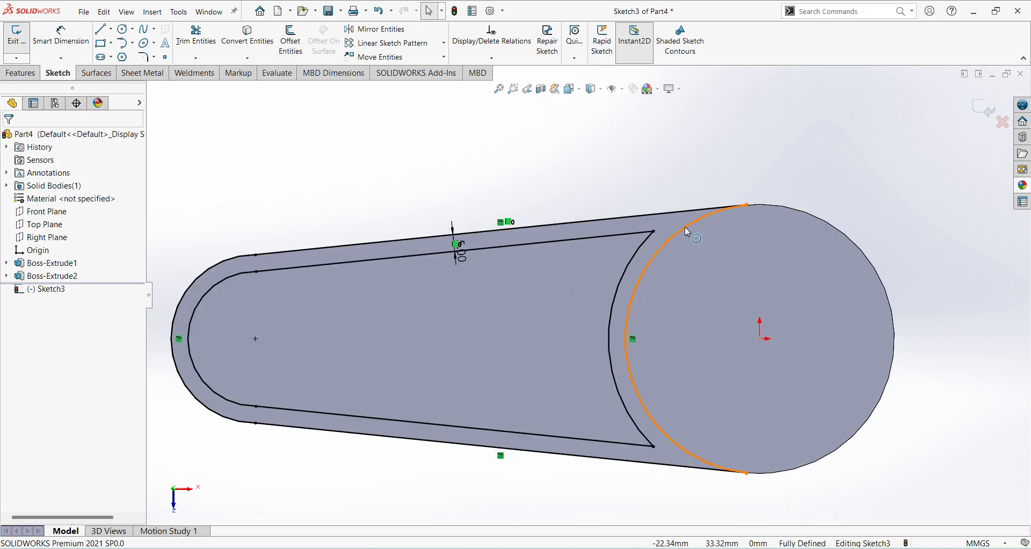
{"action": "left_click", "coordinate": [685, 227]}
{"action": "key", "text": "Escape"}
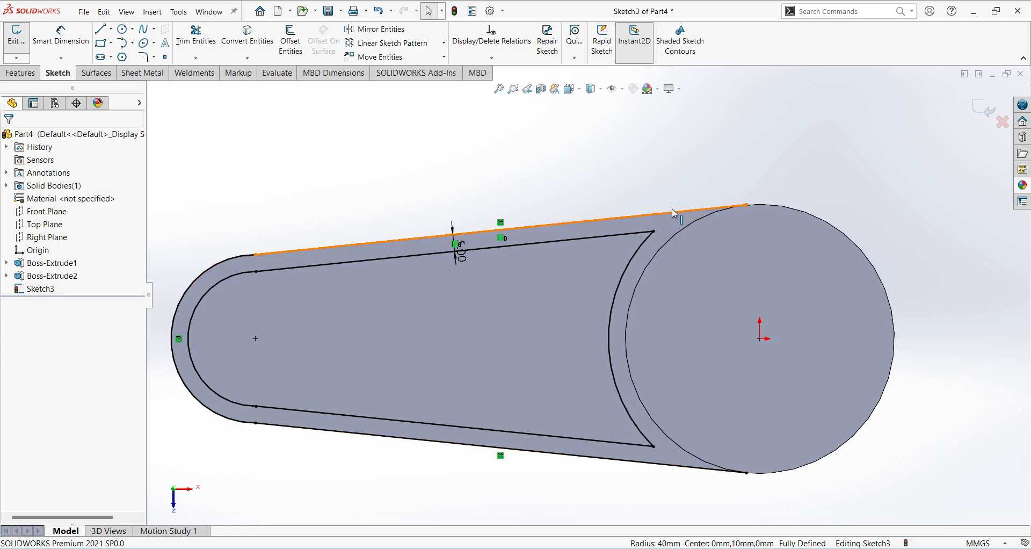
{"action": "left_click", "coordinate": [672, 212]}
{"action": "key", "text": "Escape"}
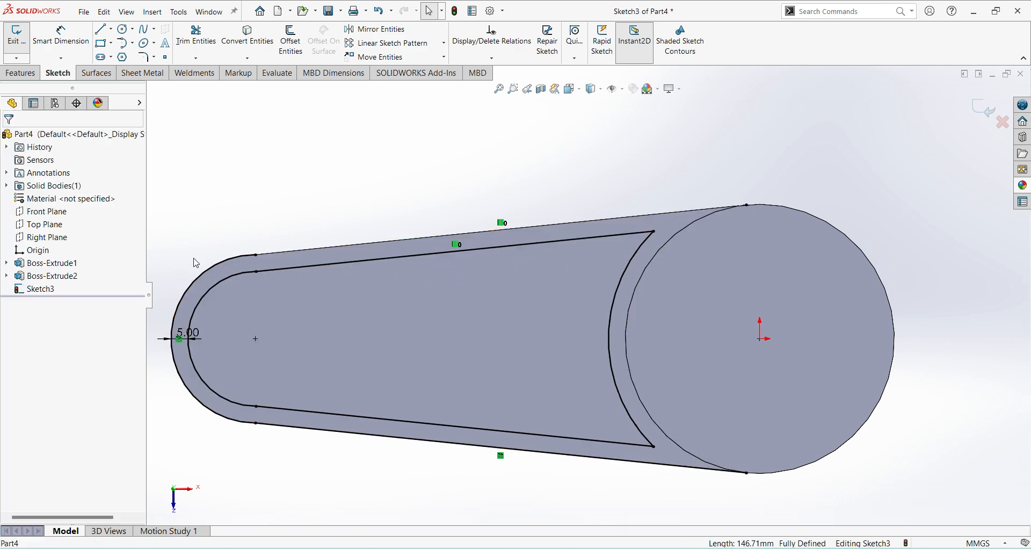
{"action": "left_click", "coordinate": [206, 272]}
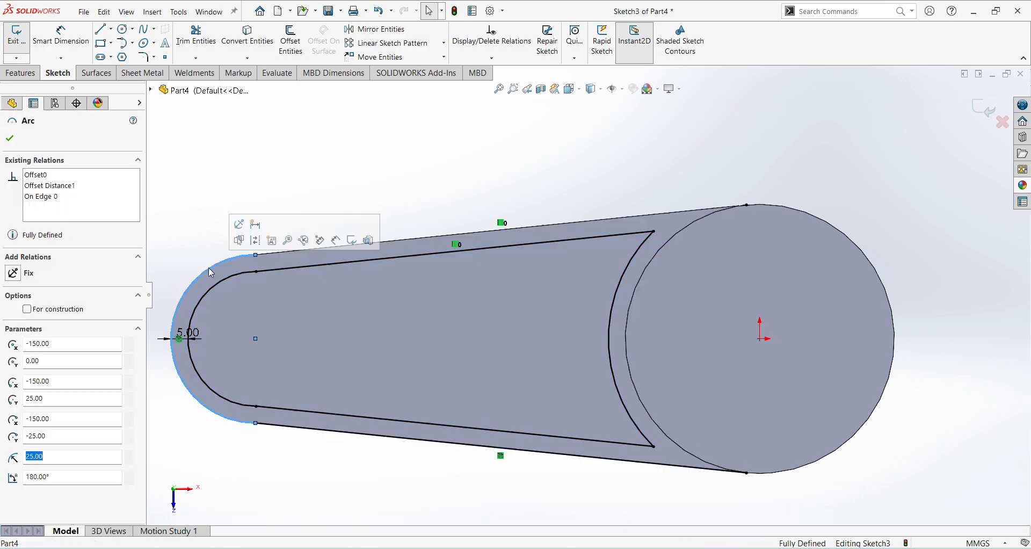
{"action": "key", "text": "Escape"}
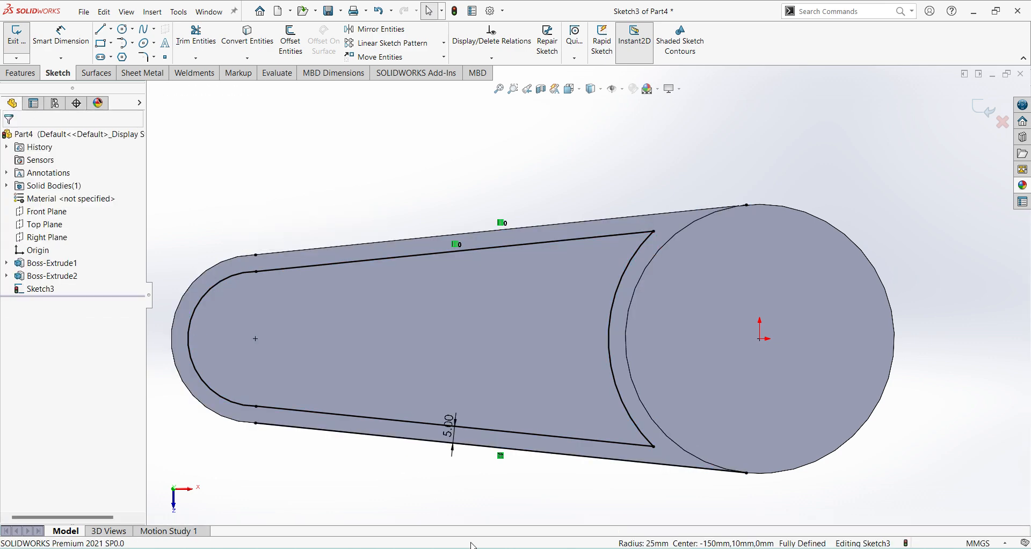
{"action": "left_click", "coordinate": [424, 441]}
{"action": "key", "text": "Delete"}
{"action": "left_click", "coordinate": [679, 447]}
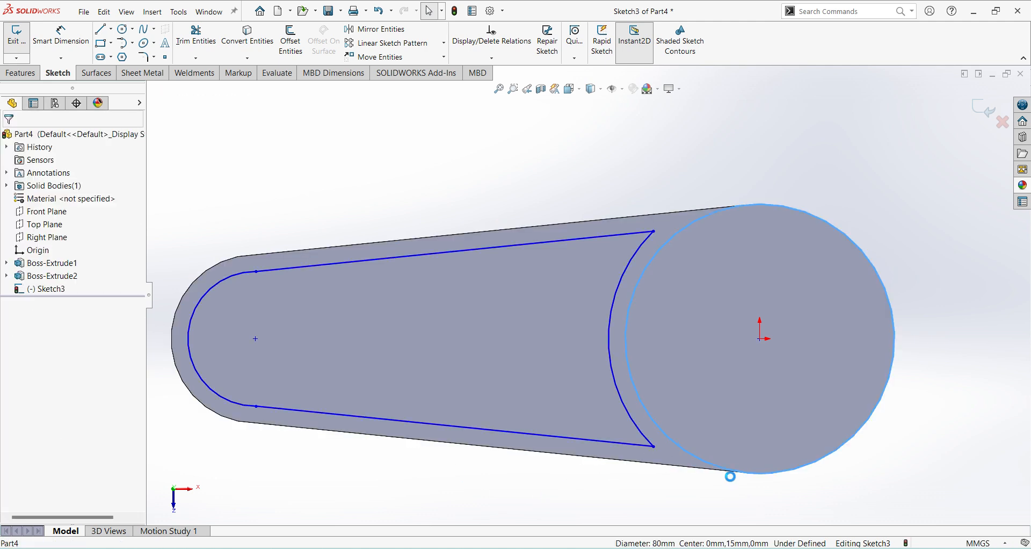
{"action": "key", "text": "Delete"}
{"action": "left_click", "coordinate": [954, 243]}
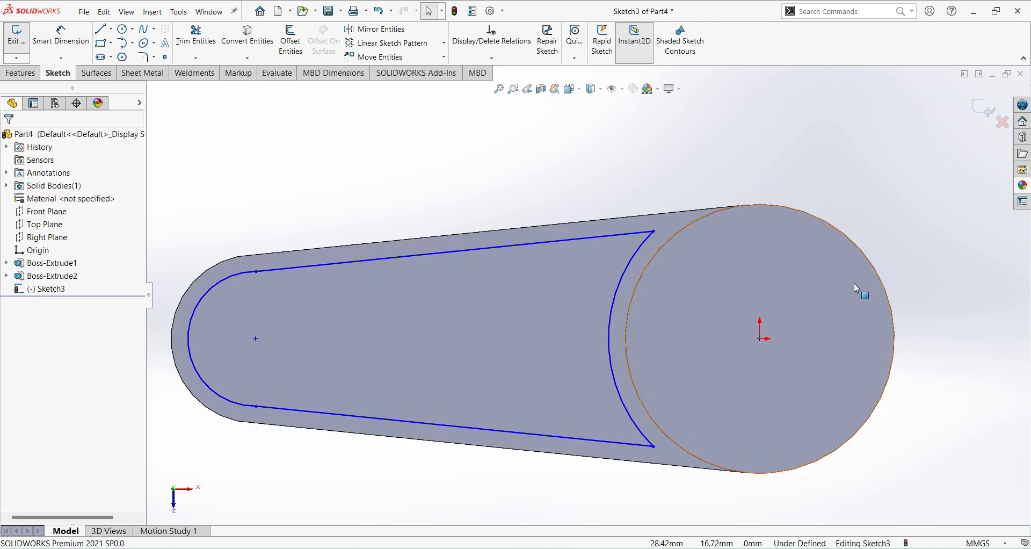
- Dimension the inner profile's lower line 5 mm from the arm's lower edge
{"action": "middle_click_drag", "start_coordinate": [812, 388], "coordinate": [838, 391]}
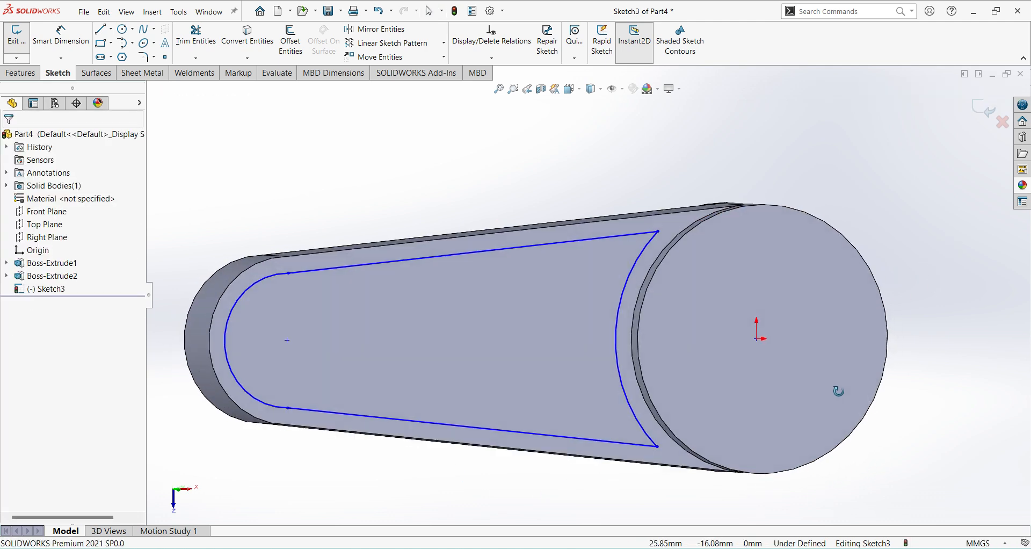
{"action": "left_click", "coordinate": [576, 89]}
{"action": "left_click", "coordinate": [632, 149]}
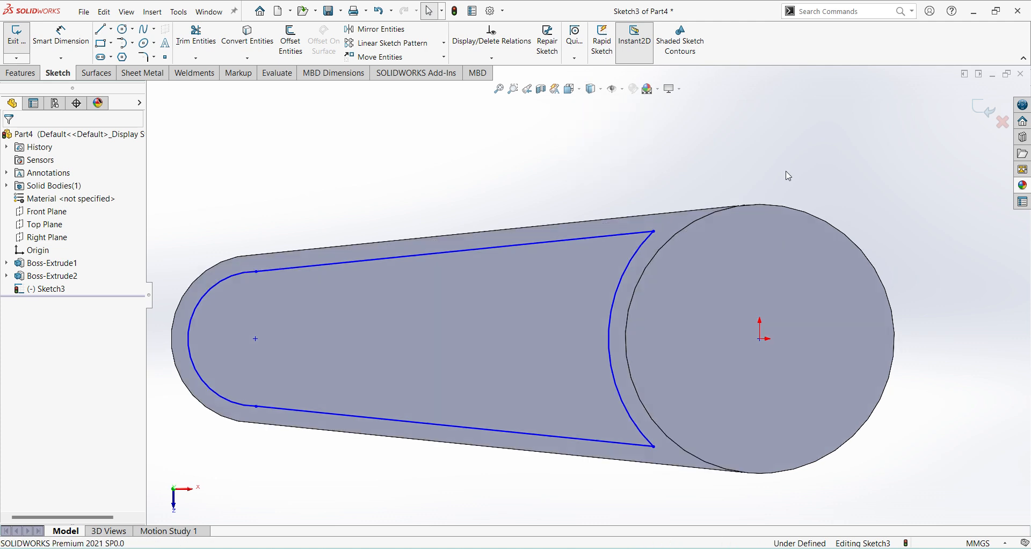
{"action": "left_click", "coordinate": [61, 34]}
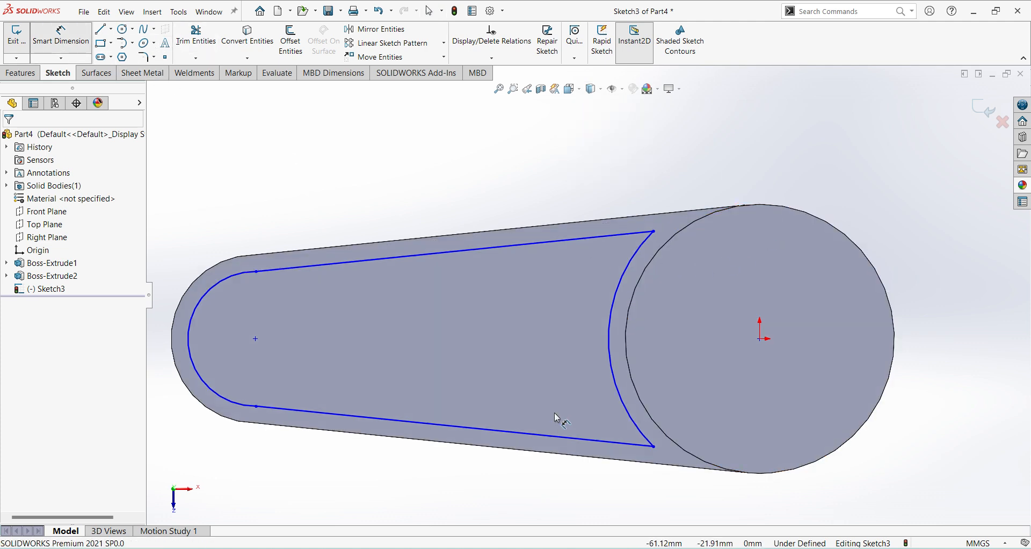
{"action": "left_click", "coordinate": [554, 436]}
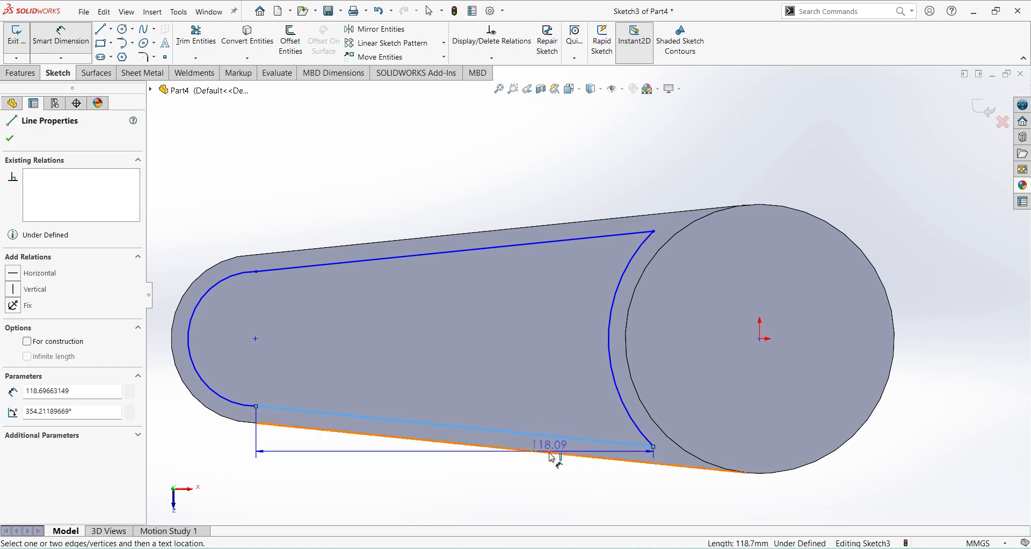
{"action": "left_click", "coordinate": [551, 454]}
{"action": "left_click", "coordinate": [530, 491]}
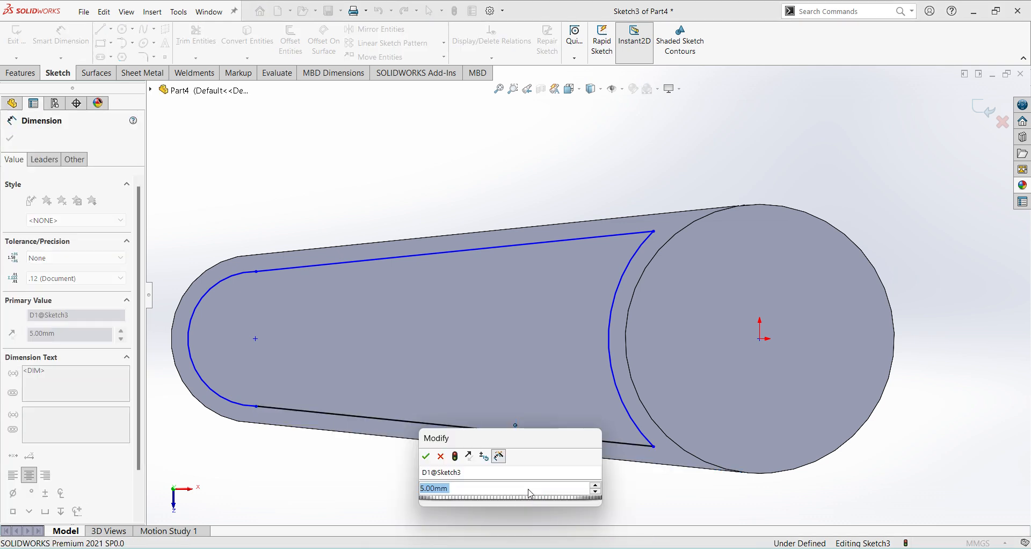
{"action": "key", "text": "Return"}
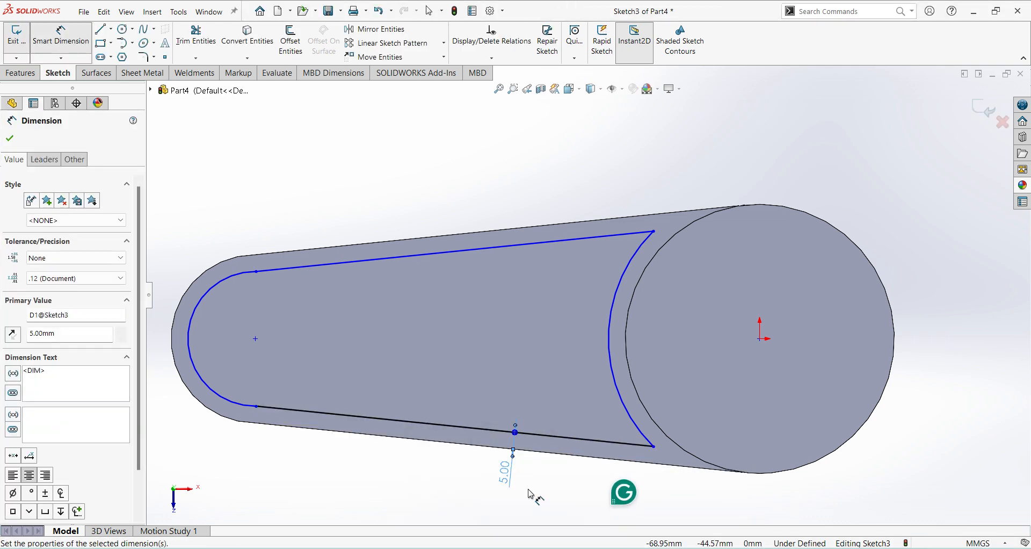
- Dimension the inner profile's upper line 5 mm from the arm's upper edge
{"action": "left_click", "coordinate": [517, 245]}
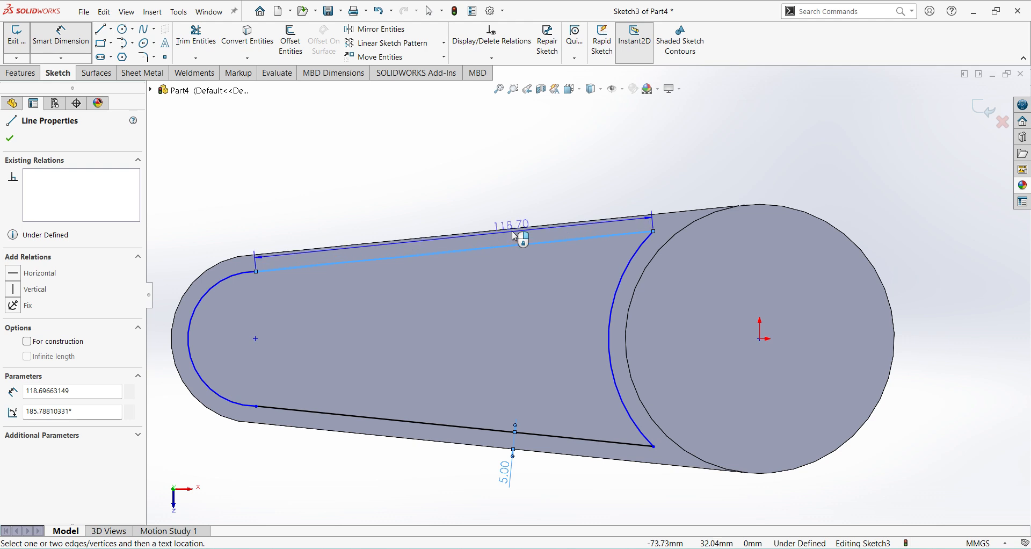
{"action": "left_click", "coordinate": [514, 230]}
{"action": "left_click", "coordinate": [516, 203]}
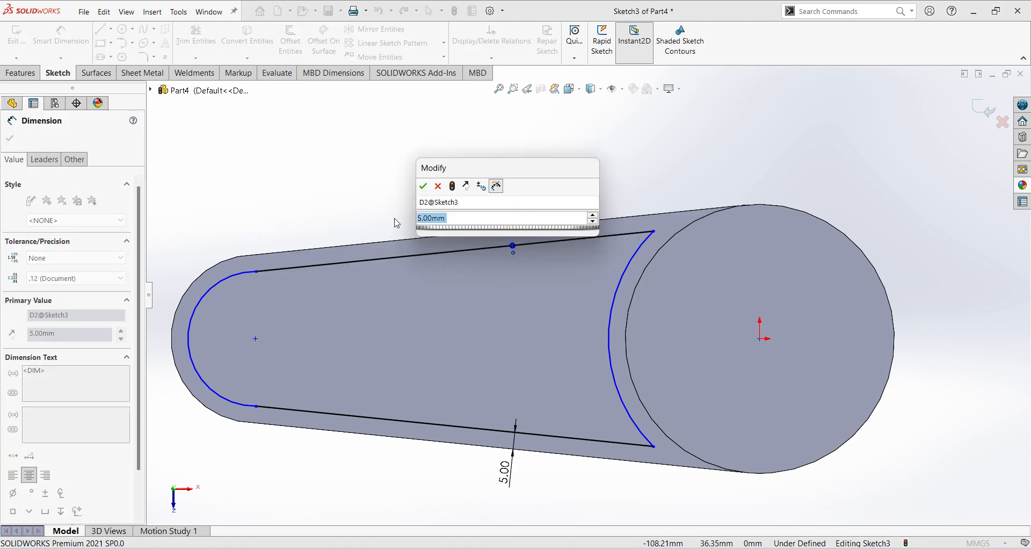
{"action": "left_click", "coordinate": [422, 187]}
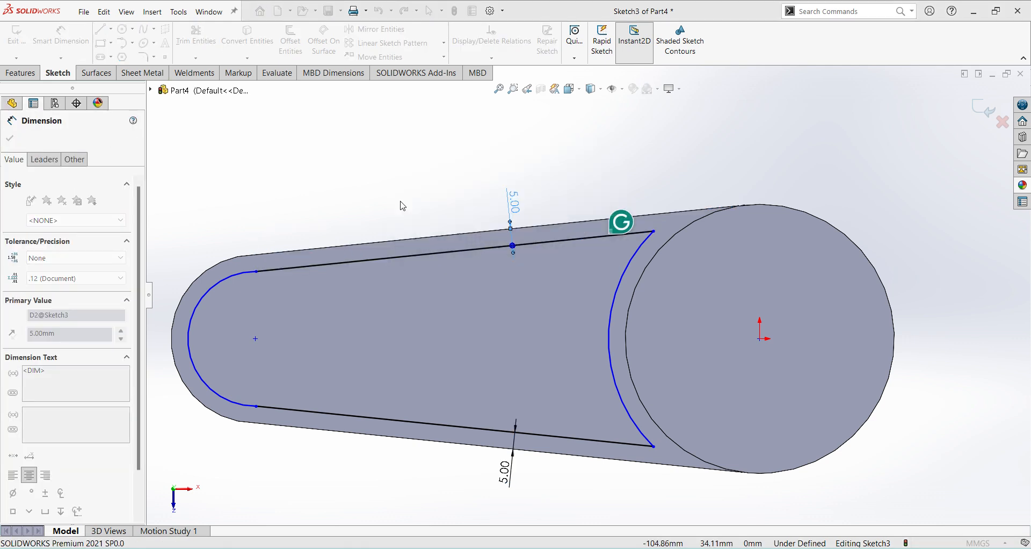
- Dimension the inner profile's rounded end arc with a 20 mm radius
{"action": "left_click", "coordinate": [214, 290]}
{"action": "left_click", "coordinate": [195, 228]}
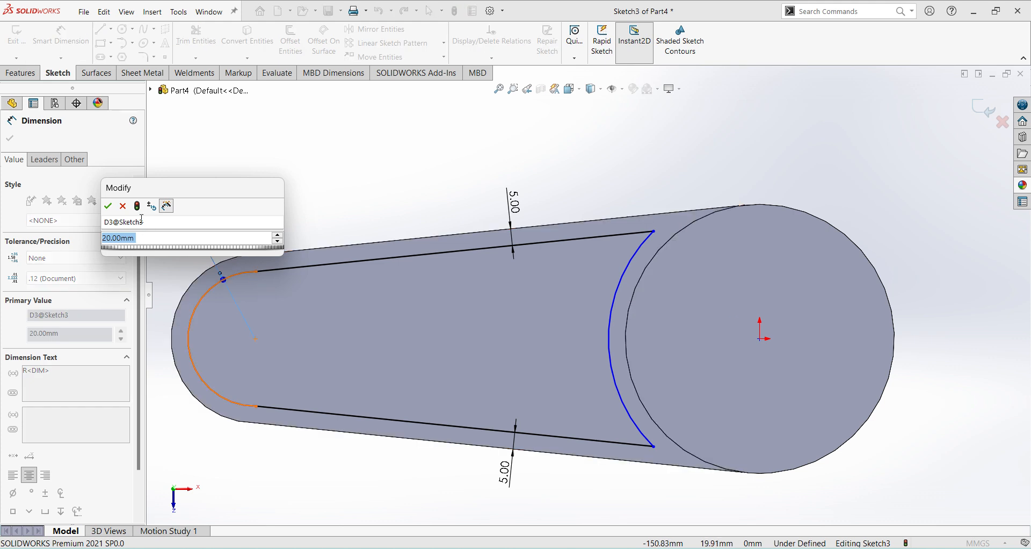
{"action": "left_click", "coordinate": [108, 207]}
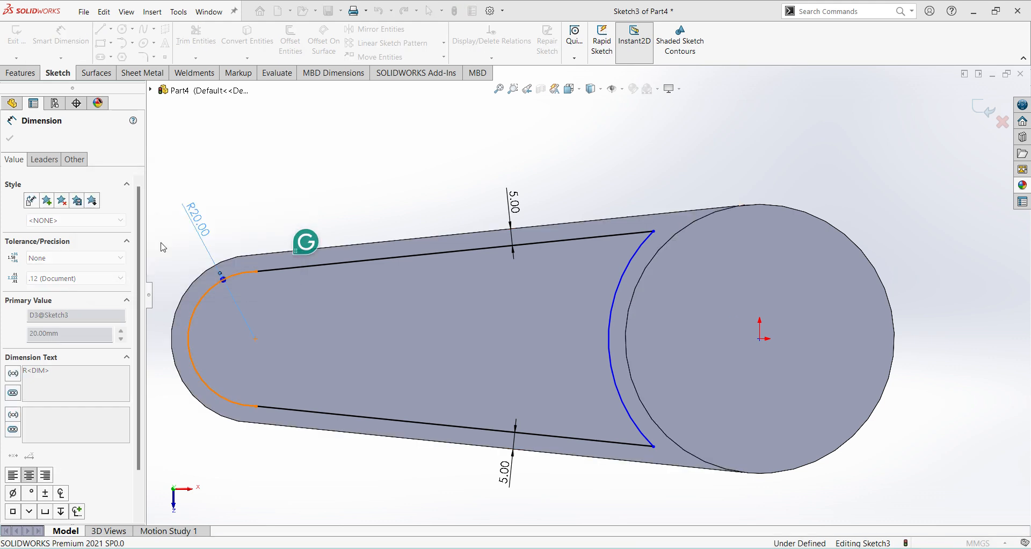
- Dimension the inner profile's concave arc beside the large round hub with a 45 mm radius
{"action": "left_click", "coordinate": [614, 314]}
{"action": "left_click", "coordinate": [569, 320]}
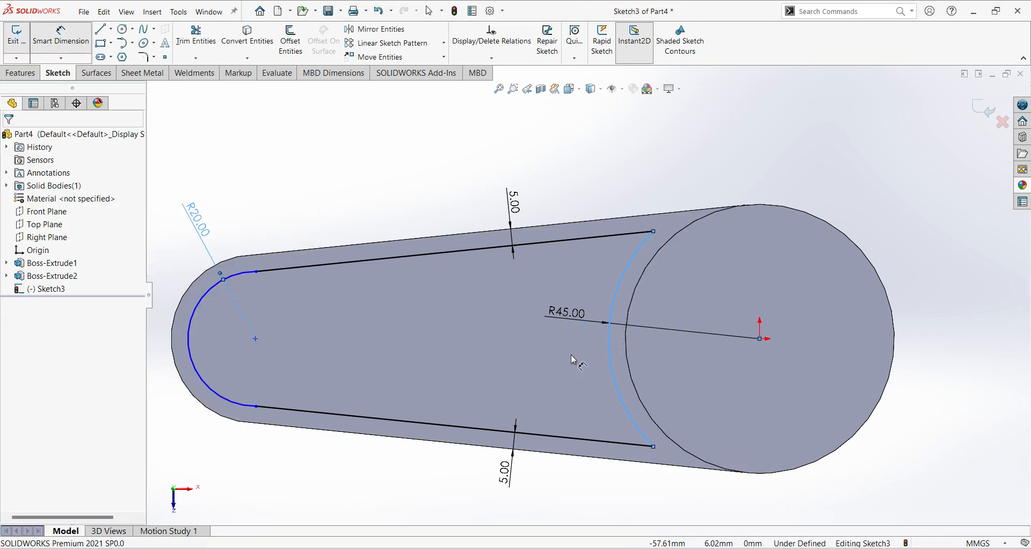
{"action": "left_click", "coordinate": [482, 303]}
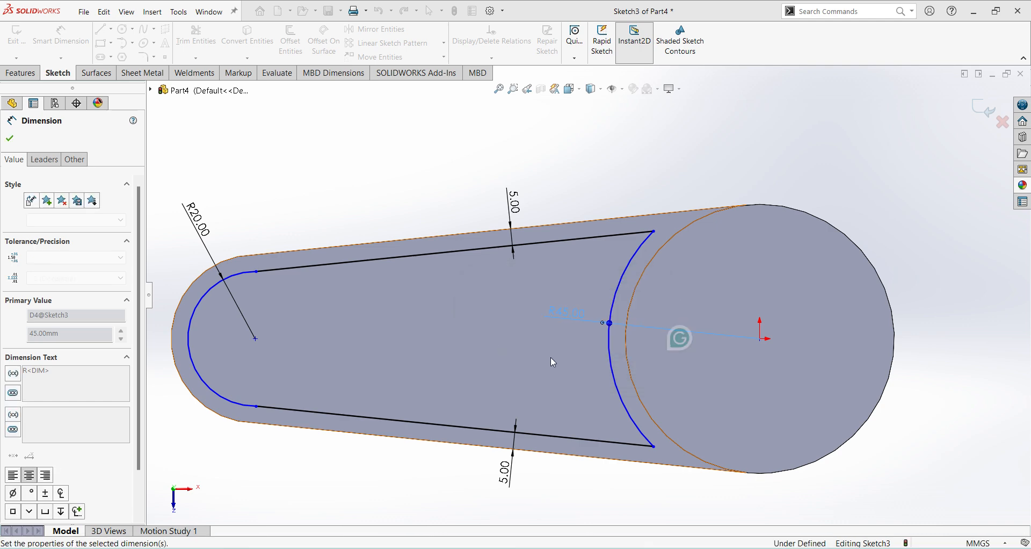
- Dimension the inner profile's concave arc 5 mm from the hub's circular edge
{"action": "left_click", "coordinate": [619, 390]}
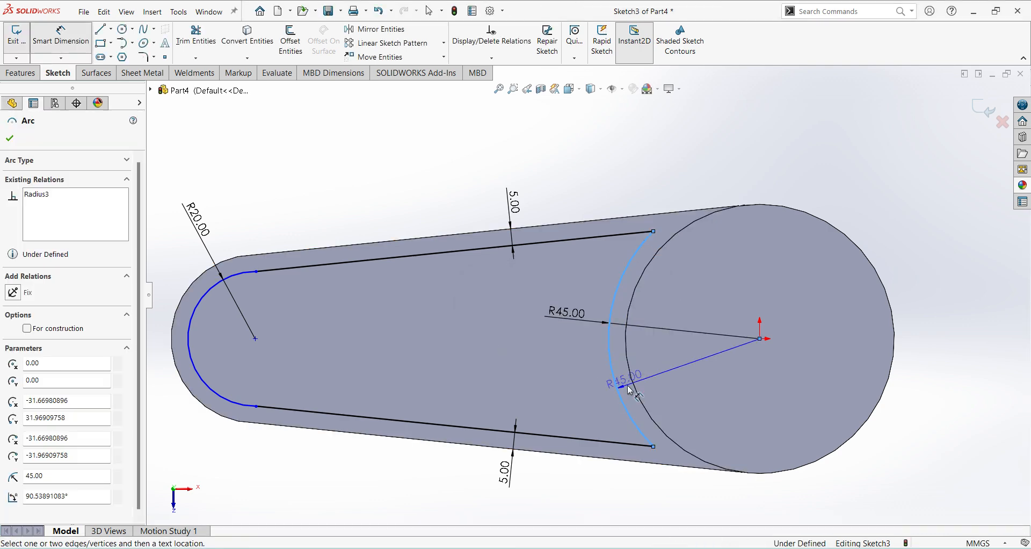
{"action": "left_click", "coordinate": [635, 391]}
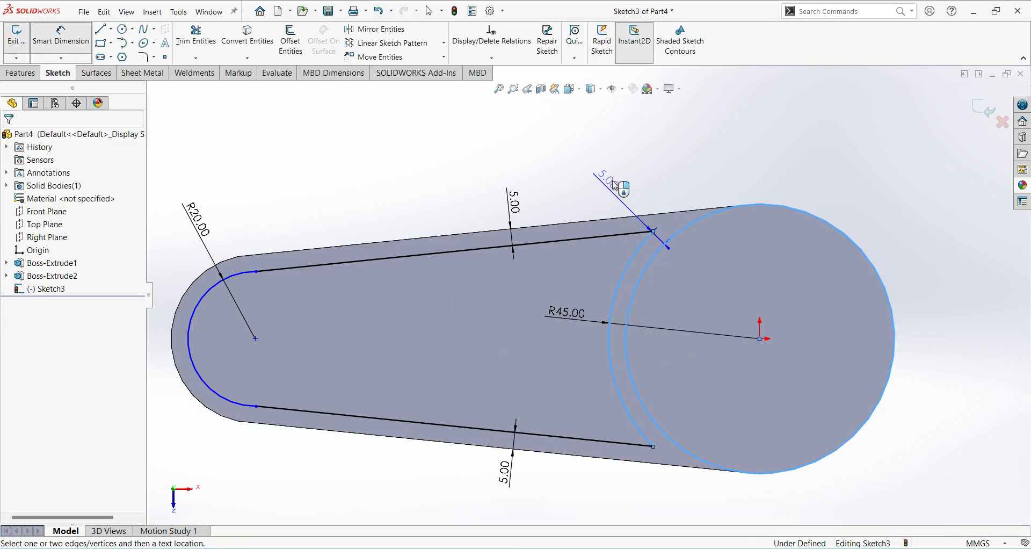
{"action": "left_click", "coordinate": [619, 184]}
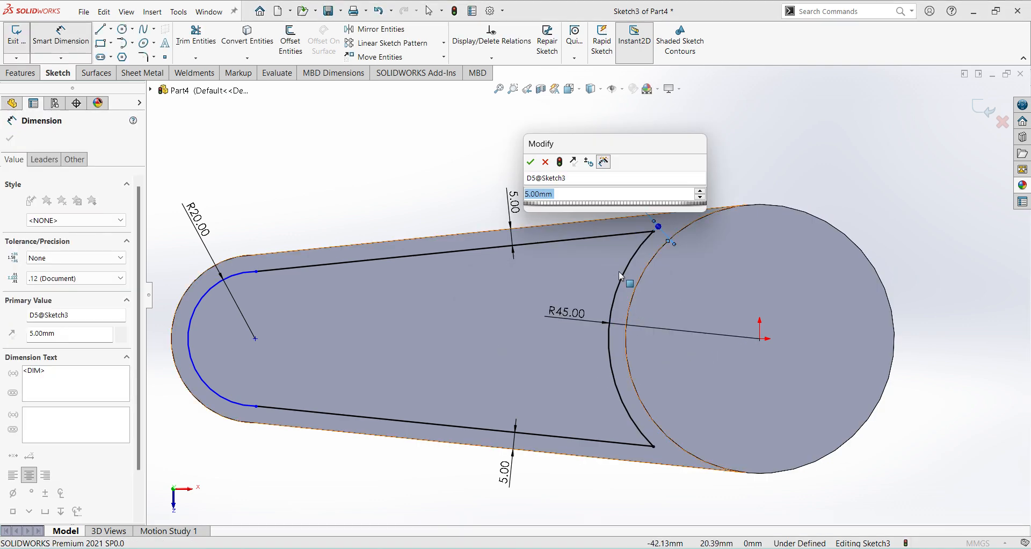
{"action": "left_click", "coordinate": [534, 165]}
- Dimension the inner profile's rounded end arc 5 mm from the arm's rounded outer edge
{"action": "left_click", "coordinate": [198, 291]}
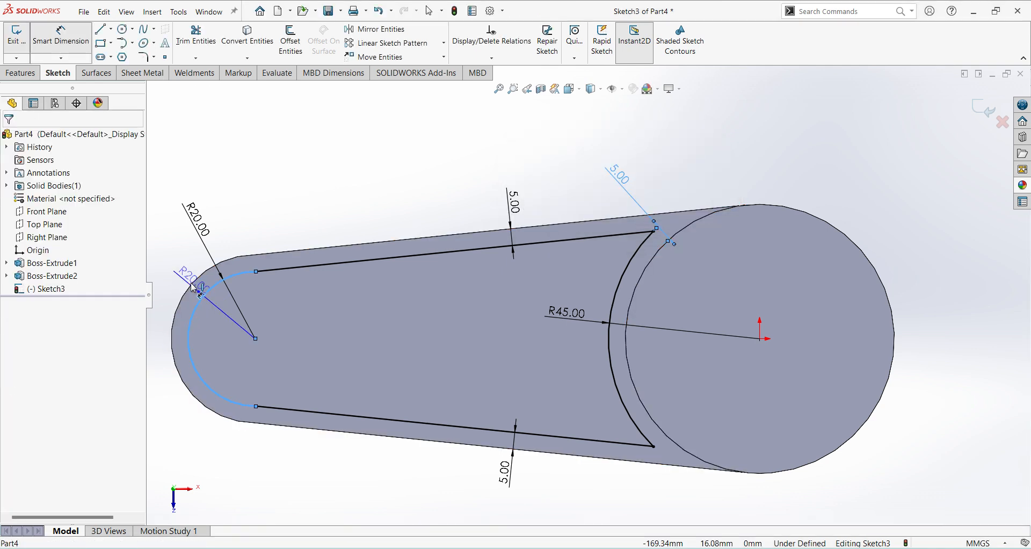
{"action": "left_click", "coordinate": [193, 288]}
{"action": "left_click", "coordinate": [263, 215]}
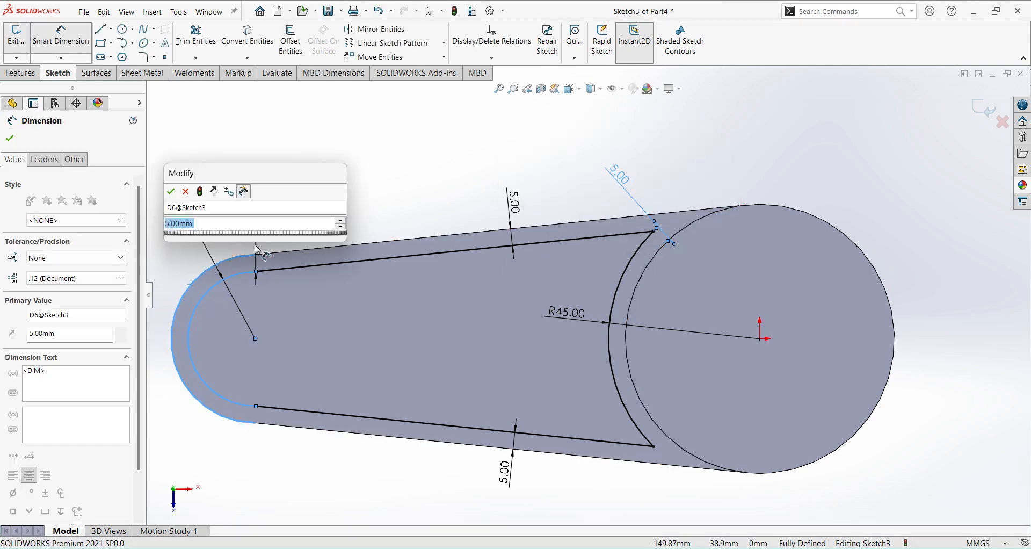
{"action": "left_click", "coordinate": [170, 191]}
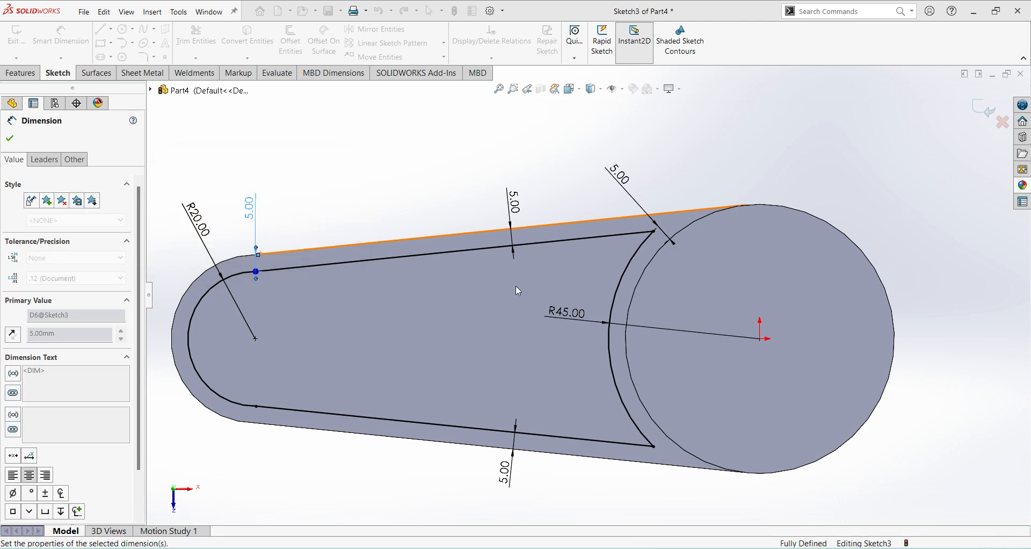
- Finish the inner profile sketch and cut it as a 4 mm deep blind pocket into the arm
{"action": "left_click", "coordinate": [989, 118]}
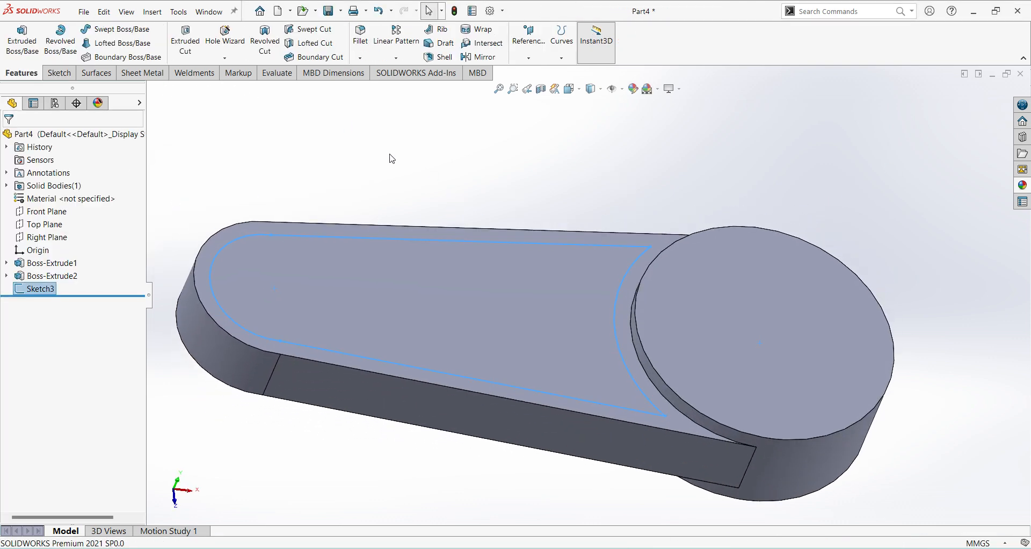
{"action": "left_click", "coordinate": [186, 43]}
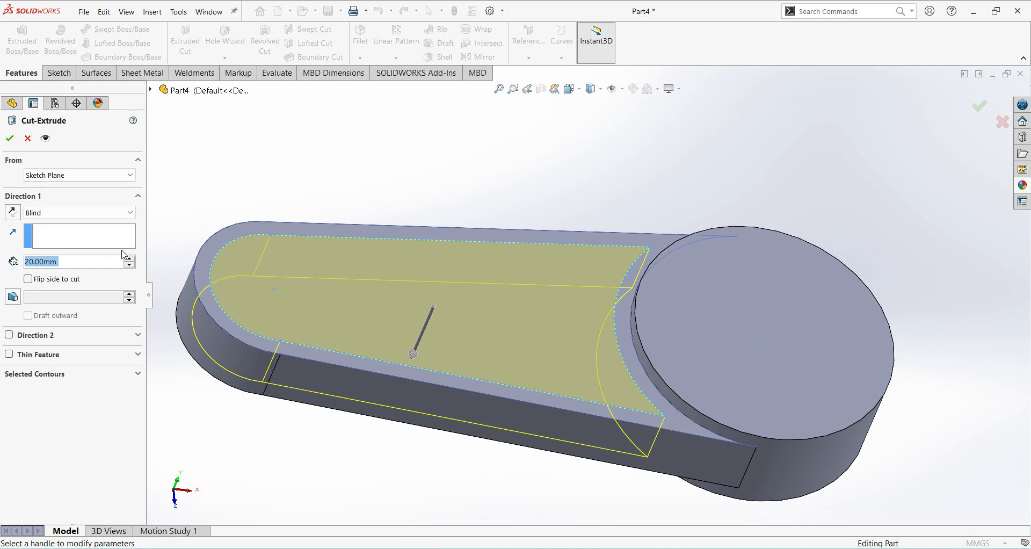
{"action": "type", "text": "4"}
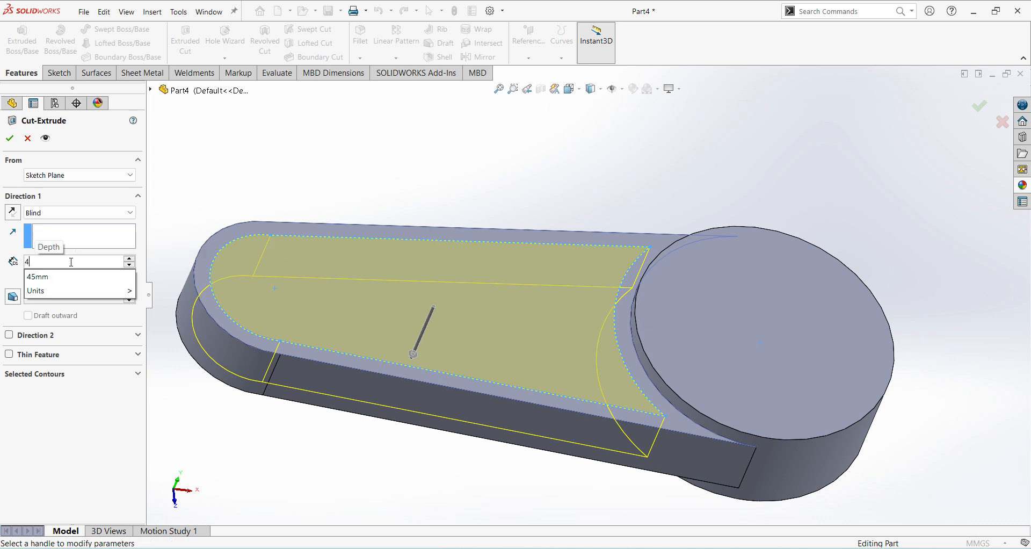
{"action": "key", "text": "Return"}
{"action": "left_click", "coordinate": [10, 138]}
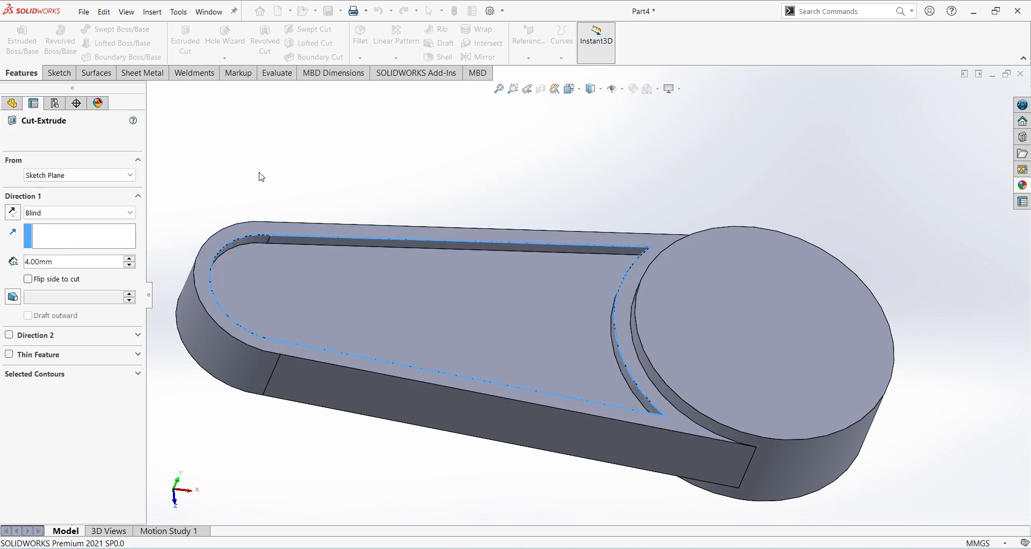
- Mirror the pocket cut about the Top Plane onto the arm's opposite face
{"action": "scroll", "coordinate": [526, 296], "scroll_direction": "up", "scroll_amount": 3}
{"action": "left_click", "coordinate": [65, 292]}
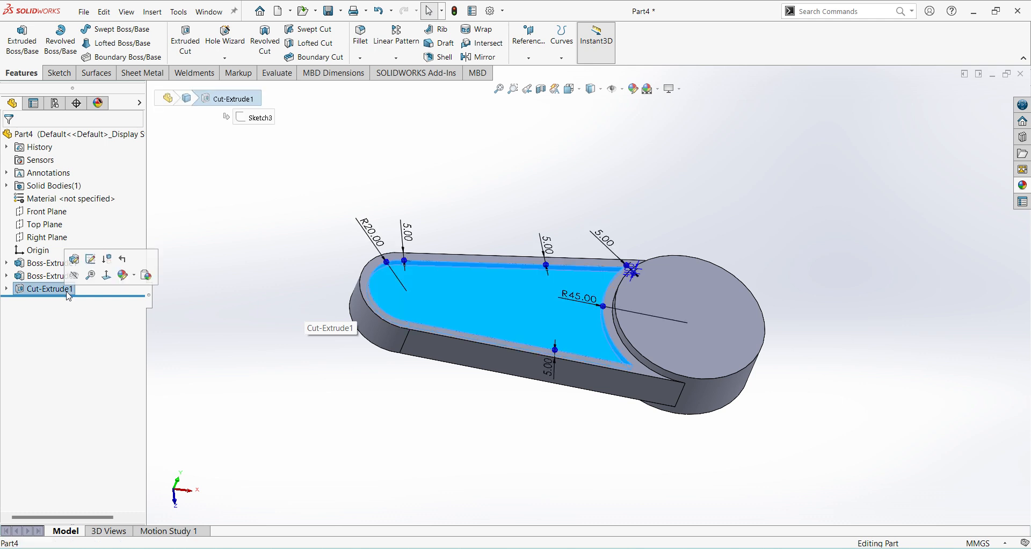
{"action": "left_click", "coordinate": [478, 57]}
{"action": "left_click", "coordinate": [151, 90]}
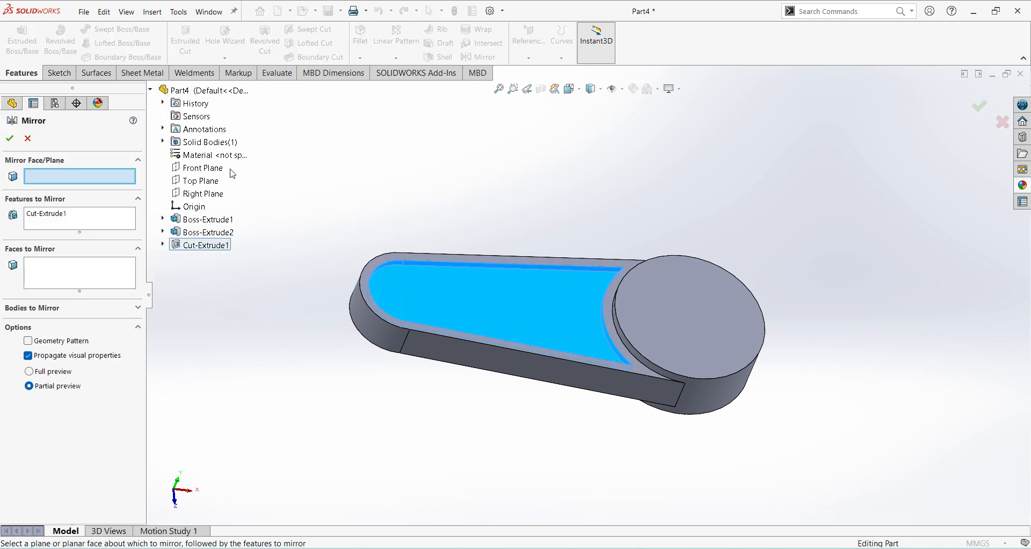
{"action": "left_click", "coordinate": [200, 181]}
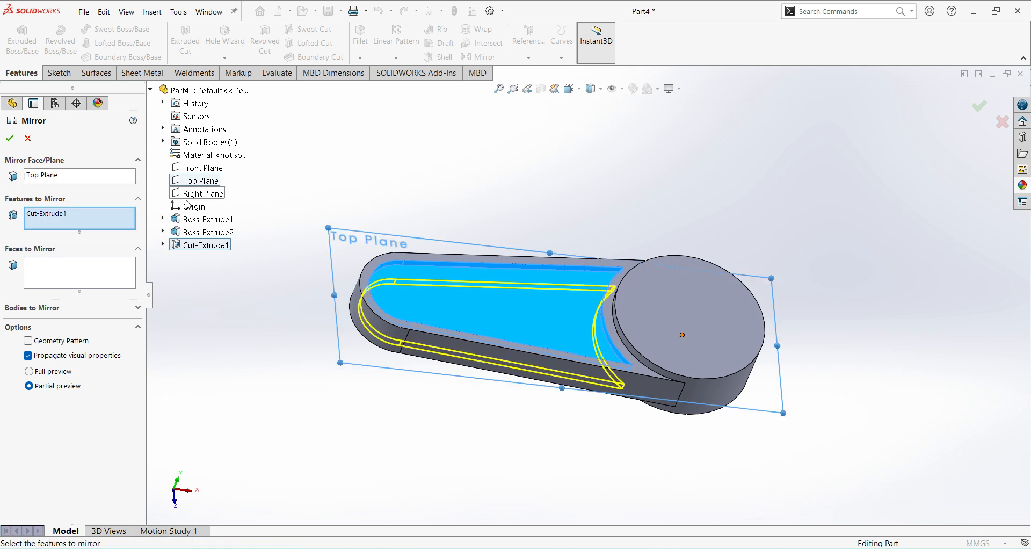
{"action": "left_click", "coordinate": [10, 139]}
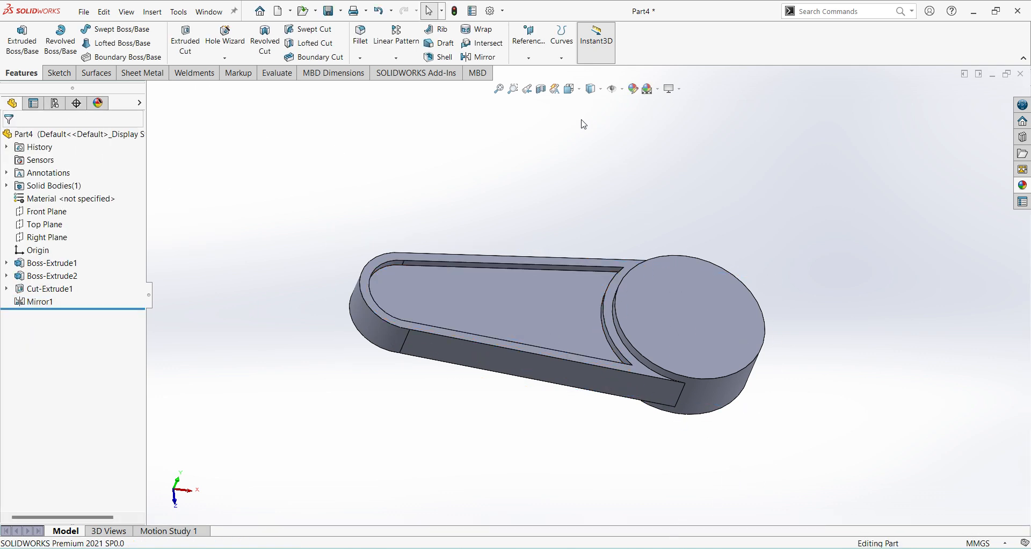
- Show the part in isometric view and consult the reference drawing
{"action": "left_click", "coordinate": [569, 89]}
{"action": "left_click", "coordinate": [630, 119]}
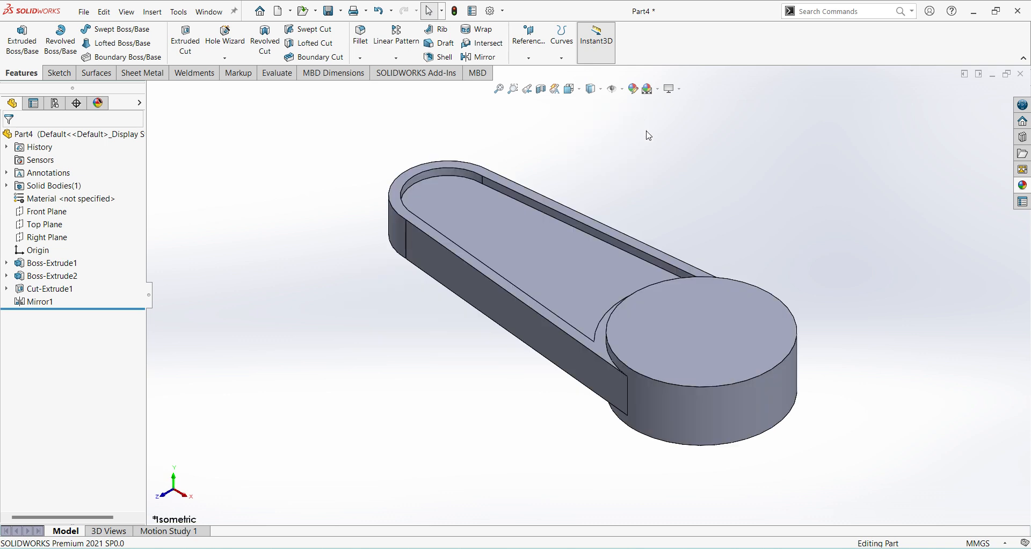
{"action": "left_click", "coordinate": [570, 88]}
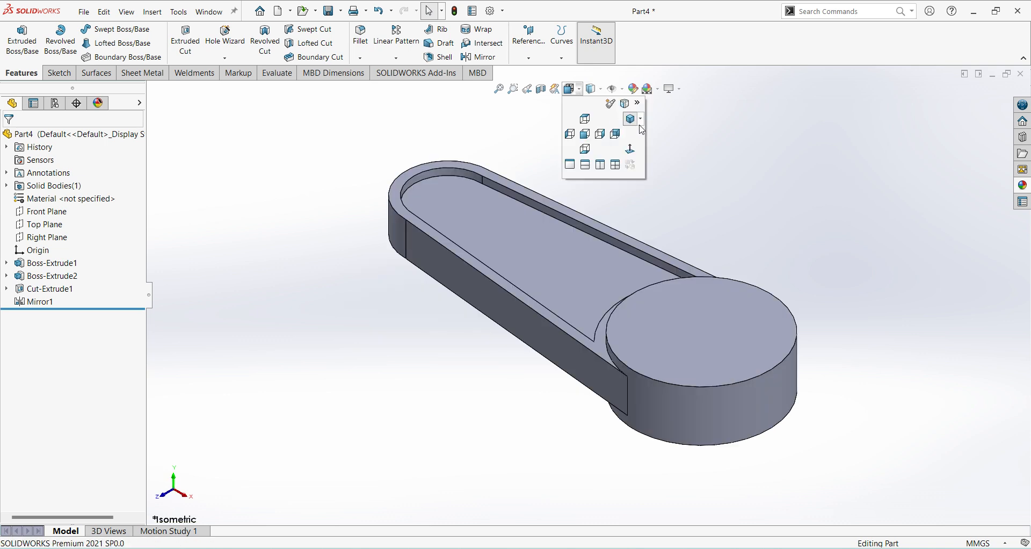
{"action": "left_click", "coordinate": [641, 120]}
{"action": "left_click", "coordinate": [658, 133]}
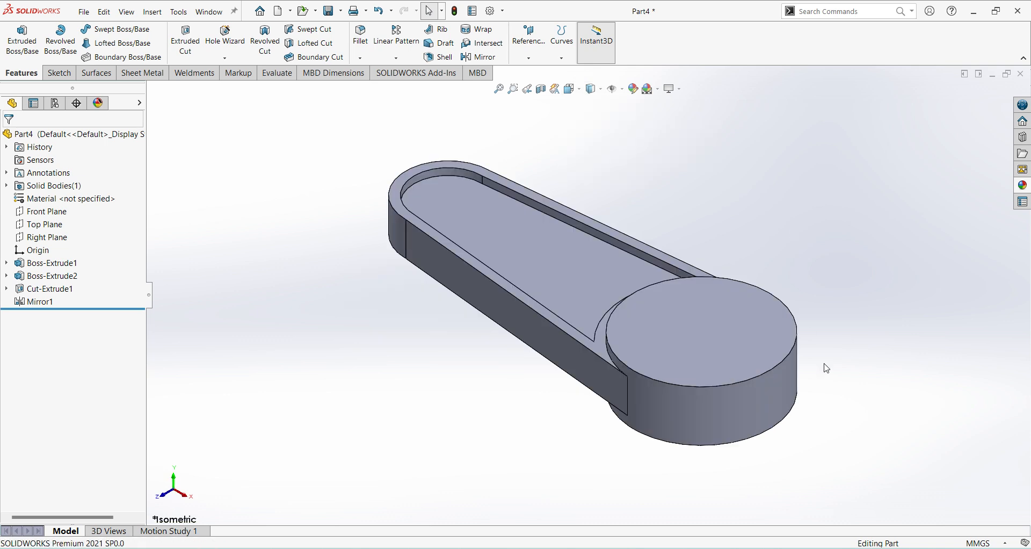
{"action": "key", "text": "alt+Tab"}
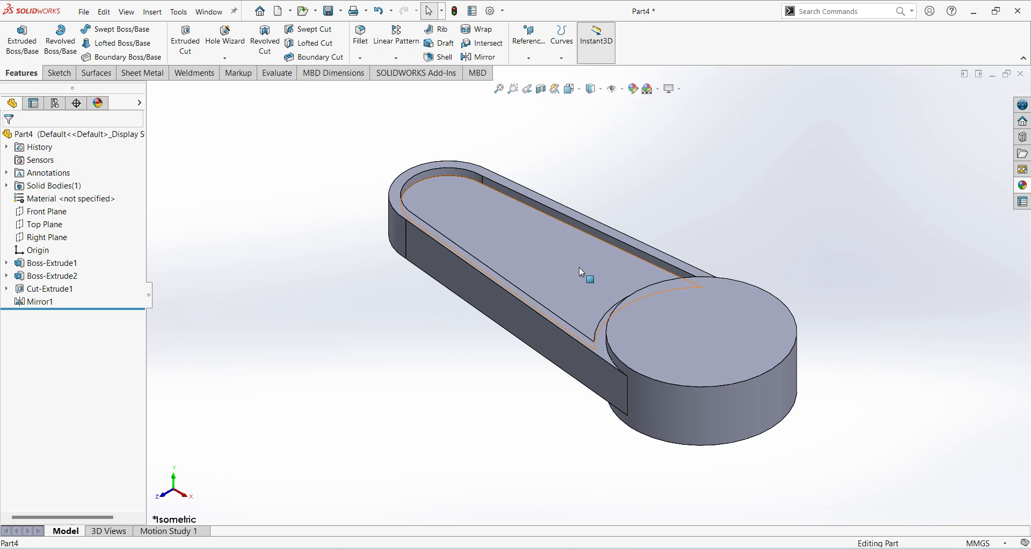
- Start a new sketch on the pocket's floor and view it straight on
{"action": "left_click", "coordinate": [578, 266]}
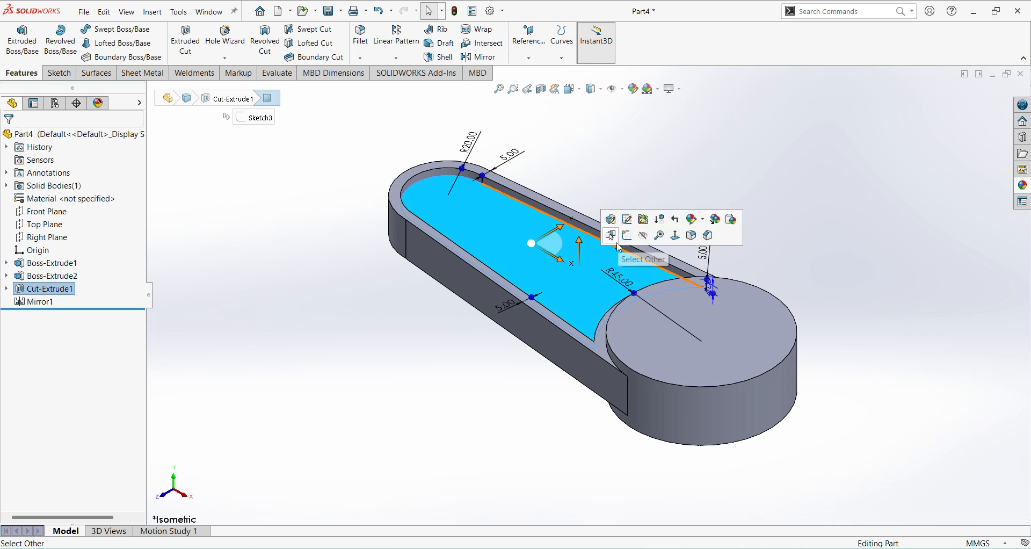
{"action": "left_click", "coordinate": [626, 235]}
{"action": "left_click", "coordinate": [64, 316]}
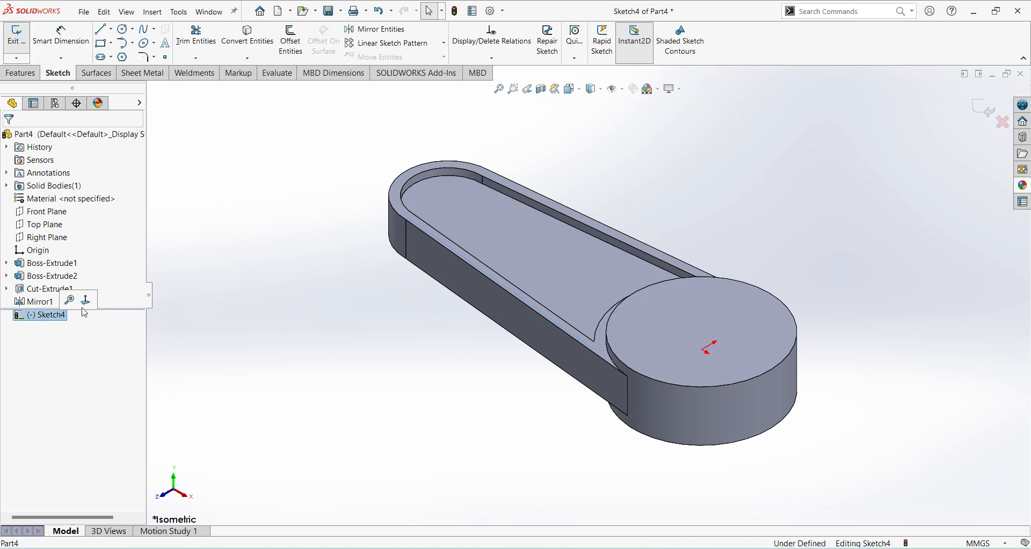
{"action": "left_click", "coordinate": [86, 296]}
{"action": "scroll", "coordinate": [604, 292], "scroll_direction": "down", "scroll_amount": 2}
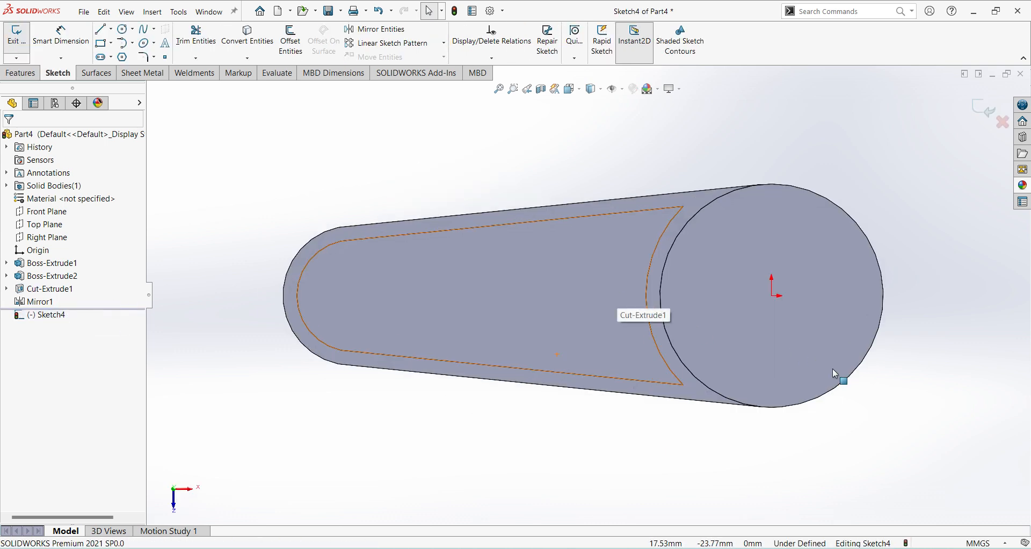
{"action": "left_click", "coordinate": [123, 29]}
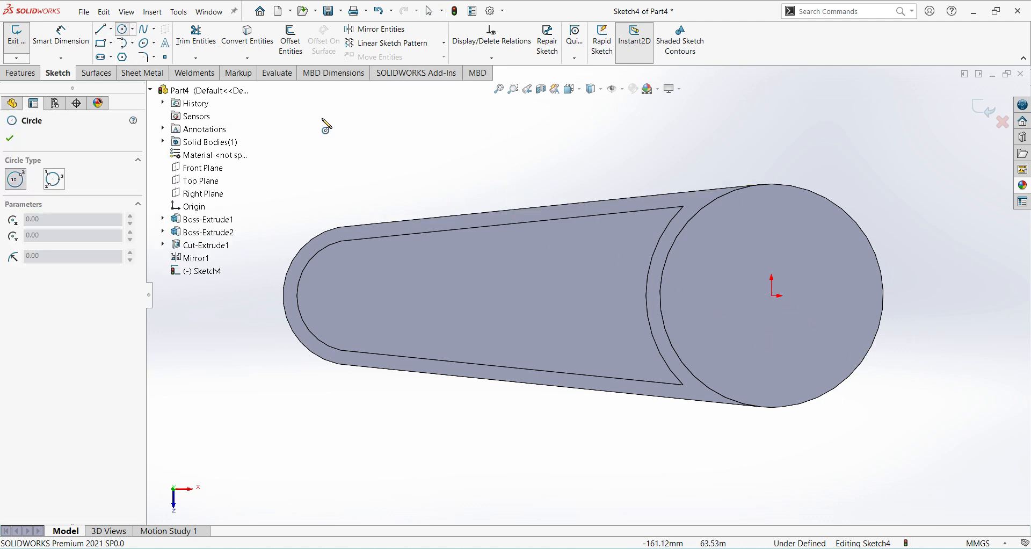
{"action": "key", "text": "Escape"}
- Convert the pocket's upper and lower tapered edges into sketch lines
{"action": "left_click", "coordinate": [258, 43]}
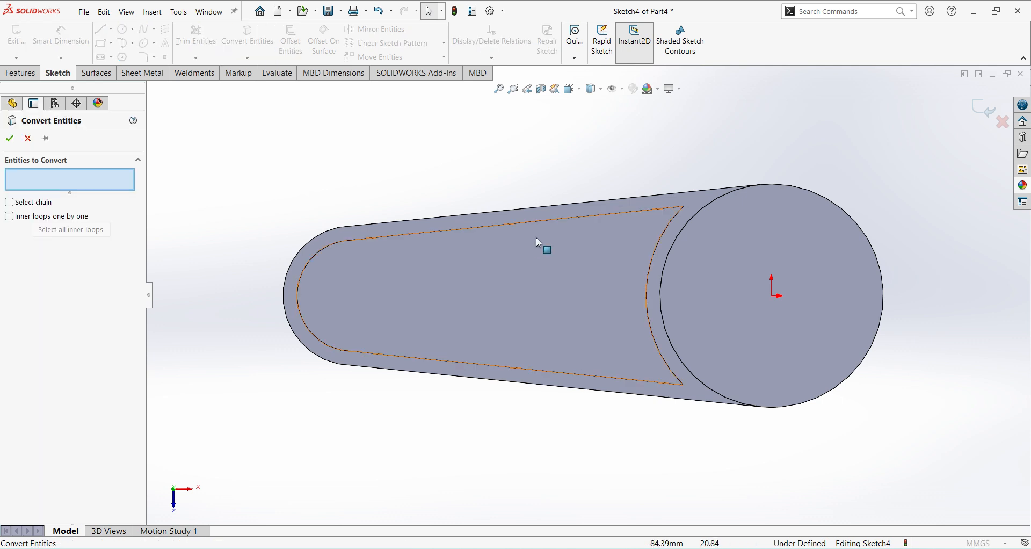
{"action": "left_click", "coordinate": [535, 227]}
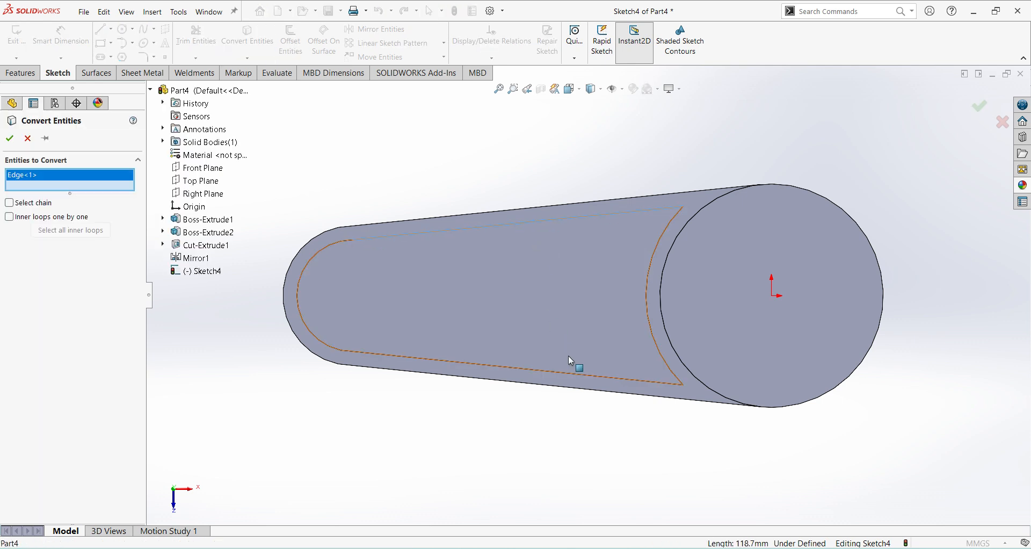
{"action": "left_click", "coordinate": [585, 379]}
{"action": "left_click", "coordinate": [10, 138]}
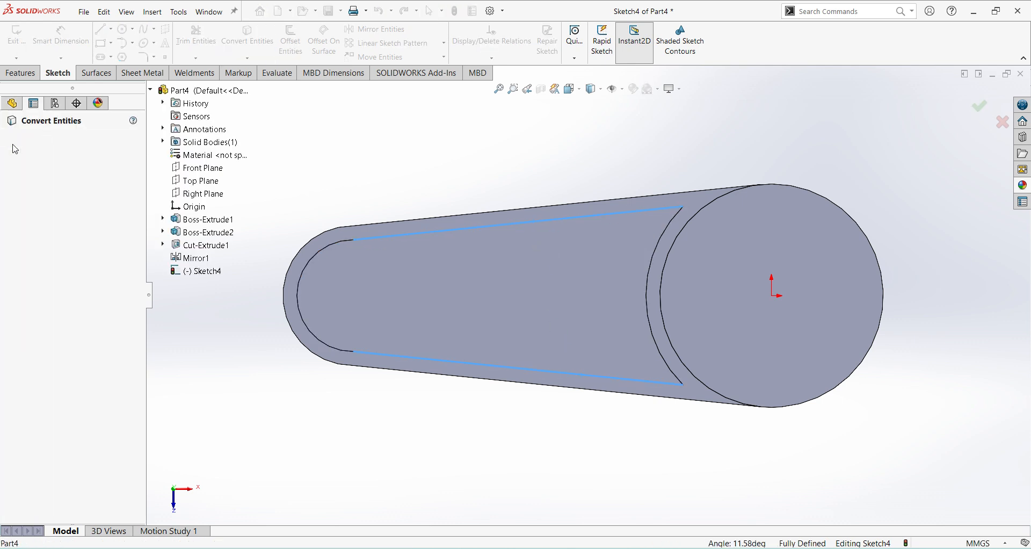
- Offset both converted tapered lines 5 mm inward, using the reversed direction
{"action": "left_click", "coordinate": [290, 40]}
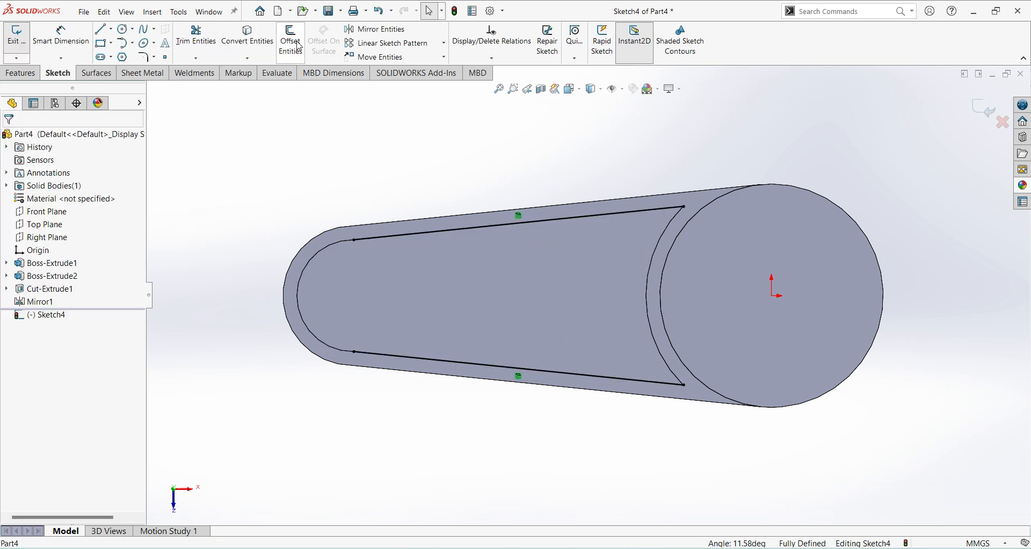
{"action": "left_click", "coordinate": [465, 228]}
{"action": "left_click", "coordinate": [486, 367]}
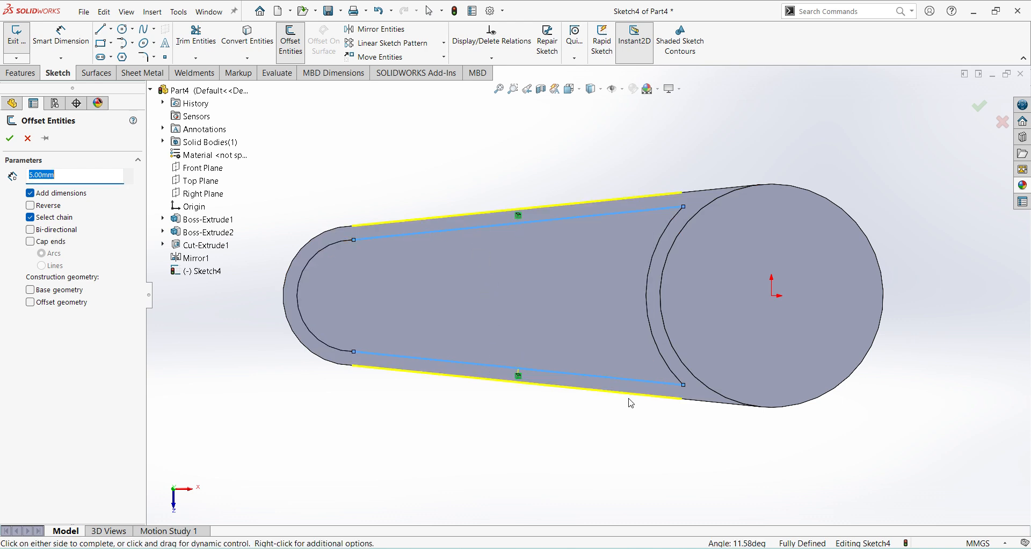
{"action": "left_click", "coordinate": [36, 210]}
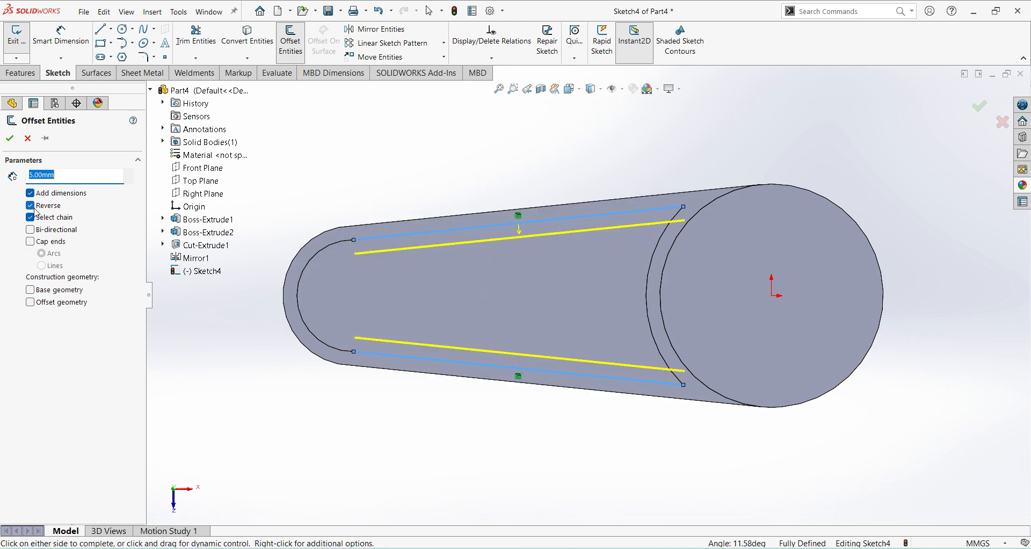
{"action": "left_click", "coordinate": [10, 138]}
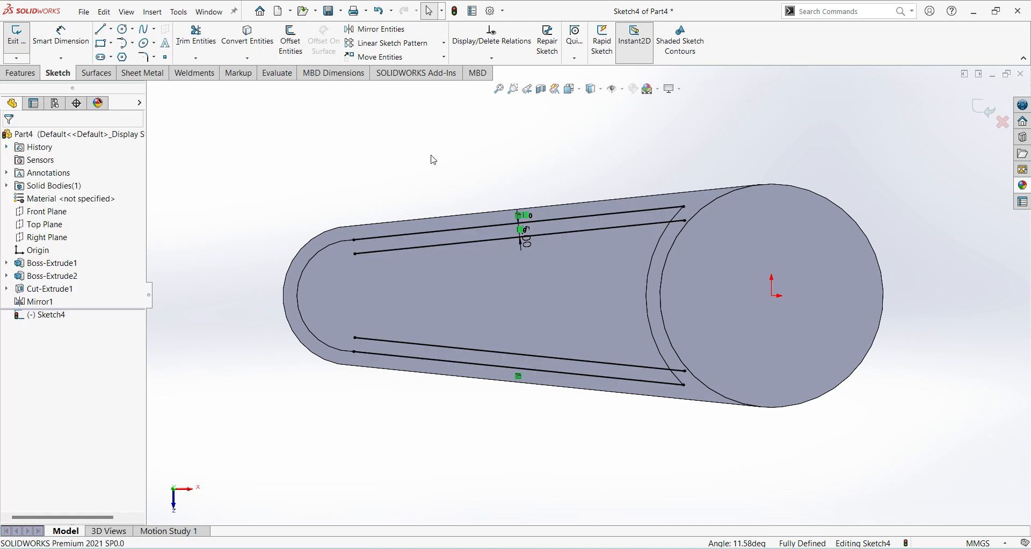
- Sketch a circle of about 56.5 mm radius centred on the origin
{"action": "scroll", "coordinate": [594, 279], "scroll_direction": "down", "scroll_amount": 1}
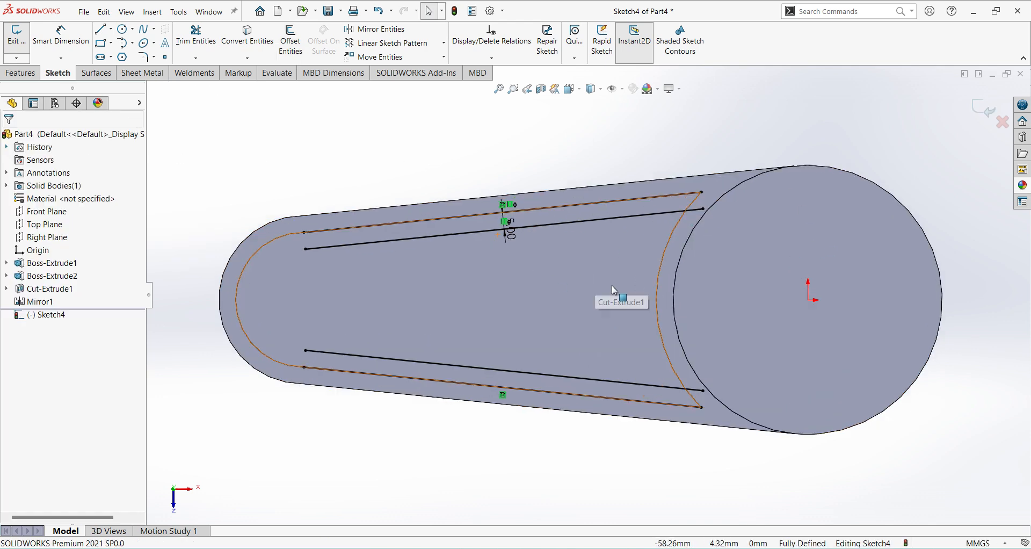
{"action": "scroll", "coordinate": [611, 286], "scroll_direction": "up", "scroll_amount": 1}
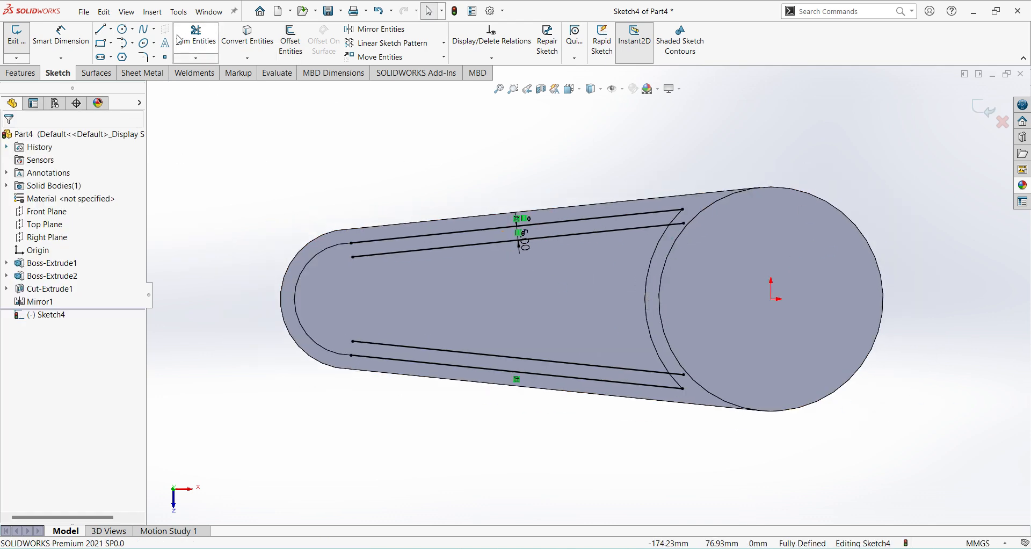
{"action": "left_click", "coordinate": [120, 32]}
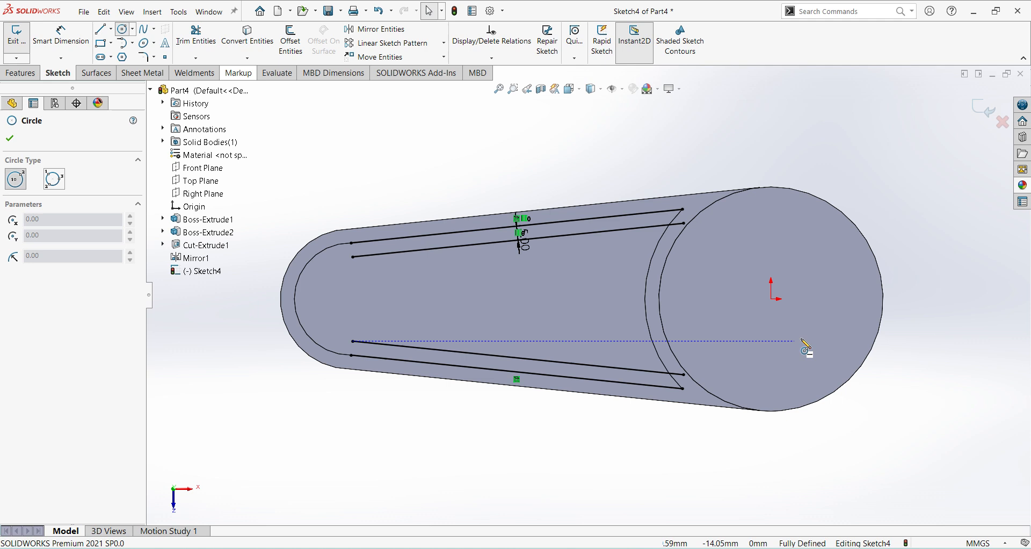
{"action": "left_click", "coordinate": [772, 299]}
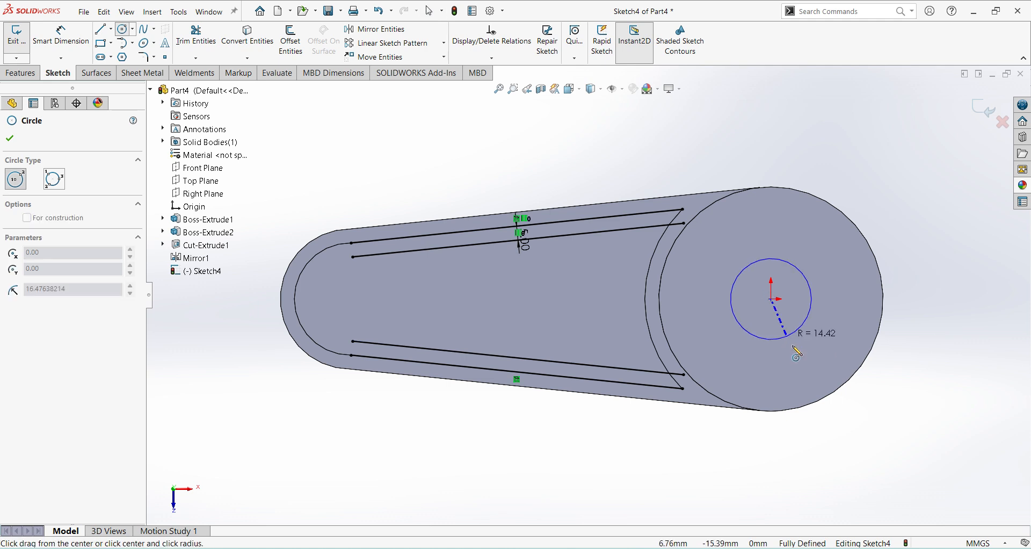
{"action": "left_click", "coordinate": [845, 442]}
- Set the circle's diameter to 49*2 (98 mm) and trim it to the arc between the two inner offset lines
{"action": "right_click", "coordinate": [877, 453]}
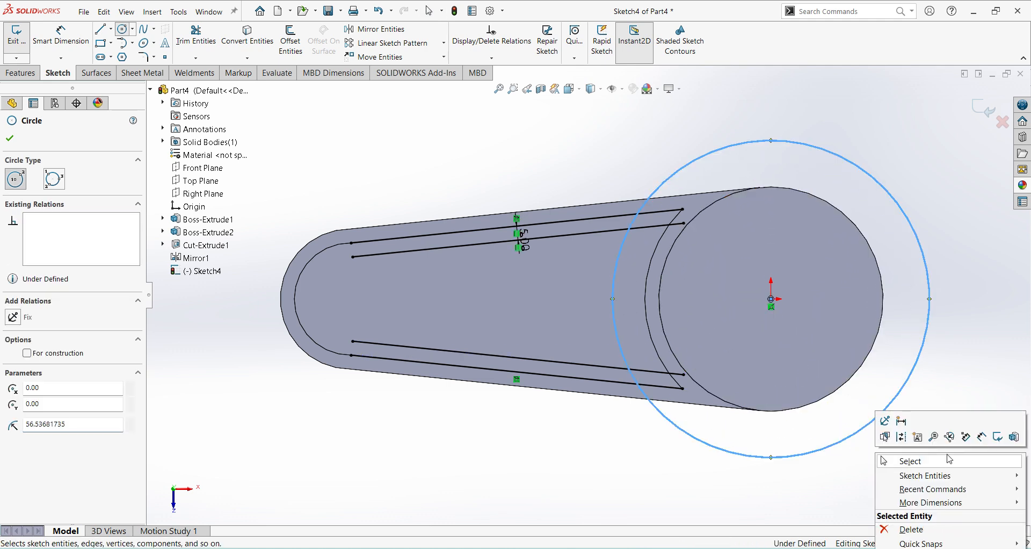
{"action": "left_click", "coordinate": [984, 441]}
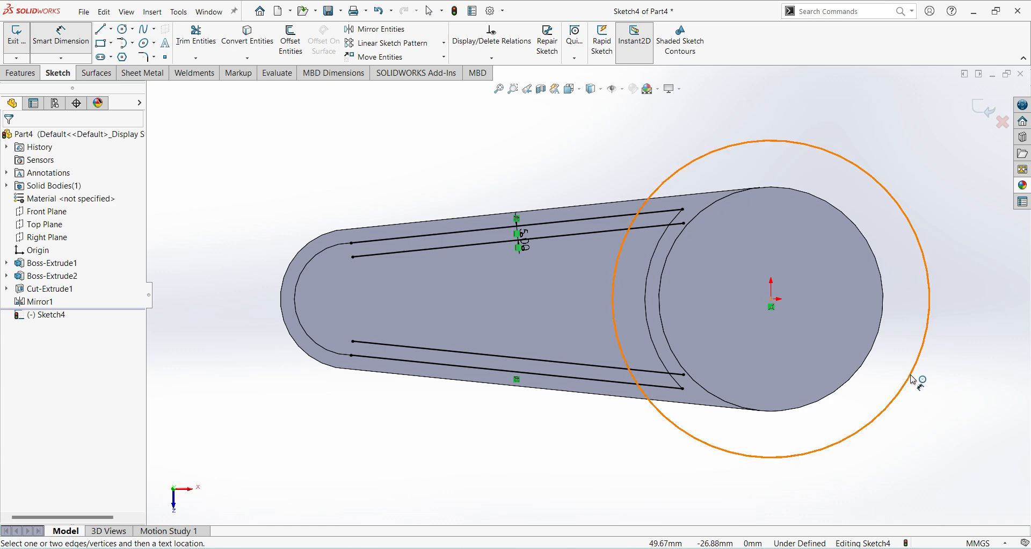
{"action": "left_click", "coordinate": [913, 391]}
{"action": "left_click", "coordinate": [943, 411]}
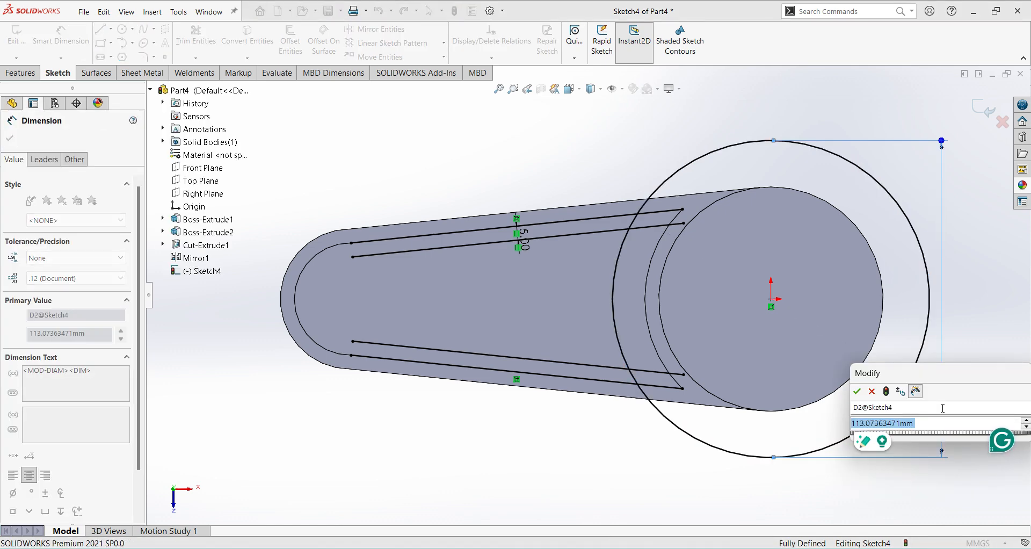
{"action": "type", "text": "49*2"}
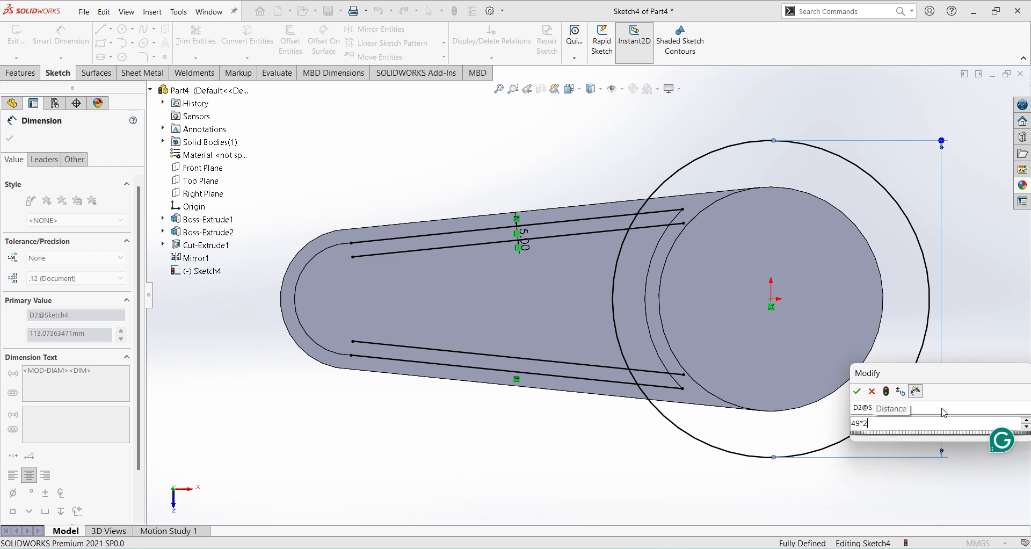
{"action": "key", "text": "Return"}
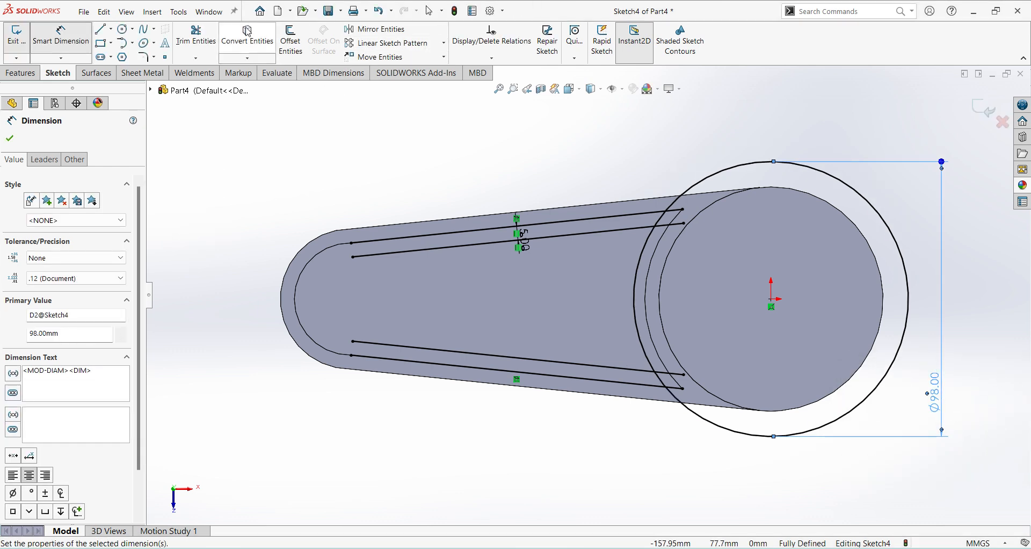
{"action": "left_click", "coordinate": [196, 33]}
{"action": "mouse_move", "coordinate": [704, 188]}
{"action": "left_mouse_down"}
{"action": "mouse_move", "coordinate": [663, 220]}
{"action": "mouse_move", "coordinate": [667, 398]}
{"action": "left_mouse_up"}
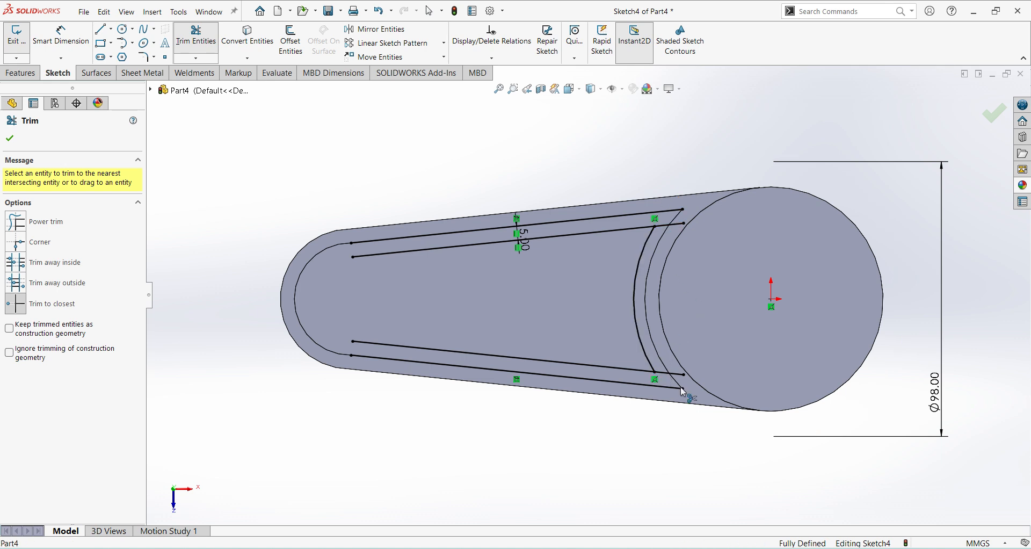
- Sketch a second circle centred on the origin and set its diameter to 118 mm
{"action": "left_click", "coordinate": [123, 29]}
{"action": "left_click", "coordinate": [771, 306]}
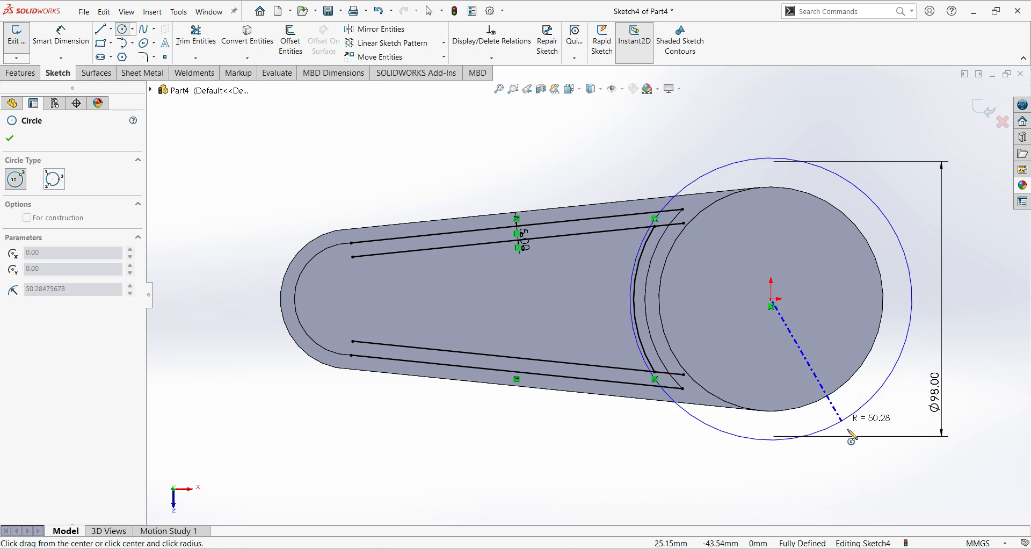
{"action": "left_click", "coordinate": [853, 436]}
{"action": "right_click", "coordinate": [553, 448]}
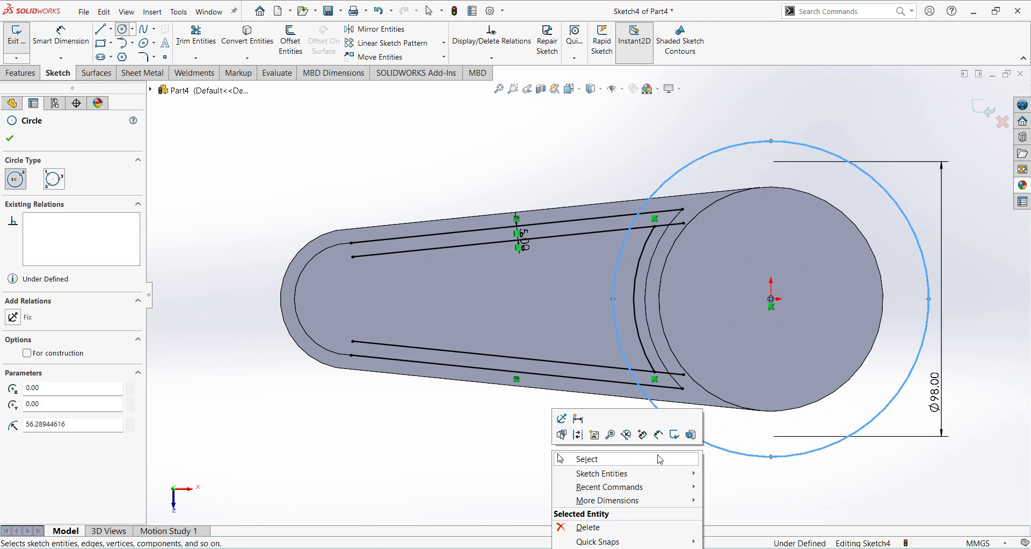
{"action": "left_click", "coordinate": [663, 436]}
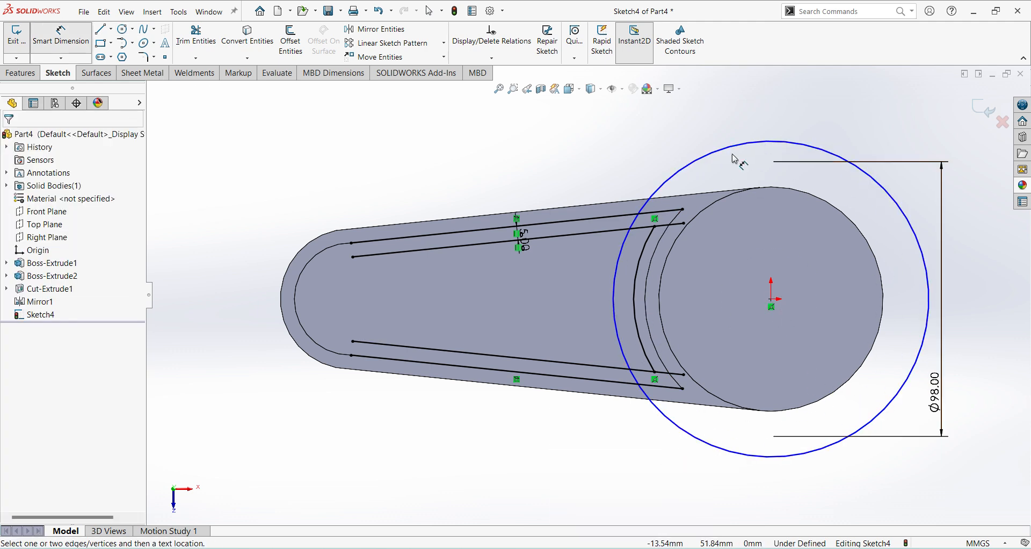
{"action": "left_click", "coordinate": [708, 156]}
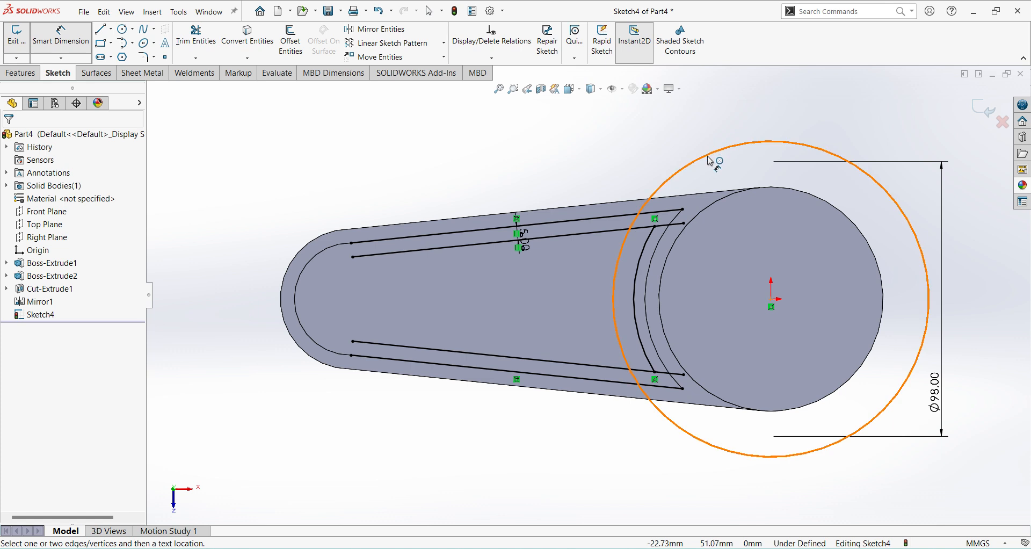
{"action": "left_click", "coordinate": [708, 180]}
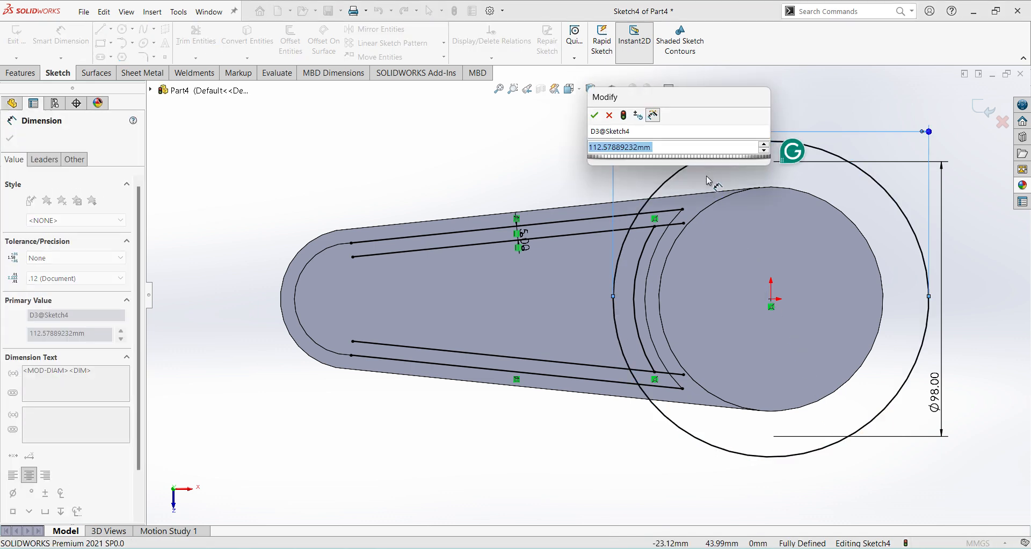
{"action": "type", "text": "118"}
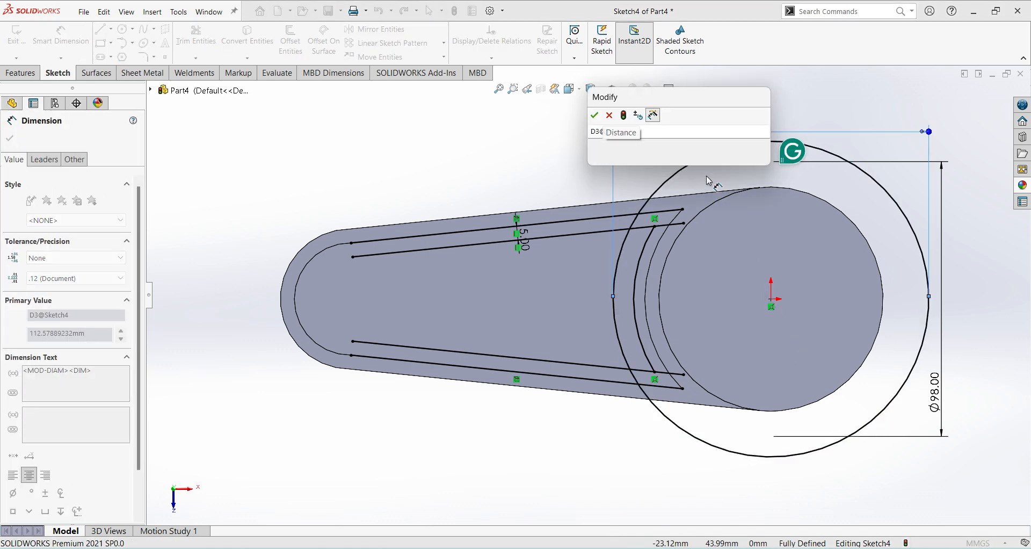
{"action": "key", "text": "Return"}
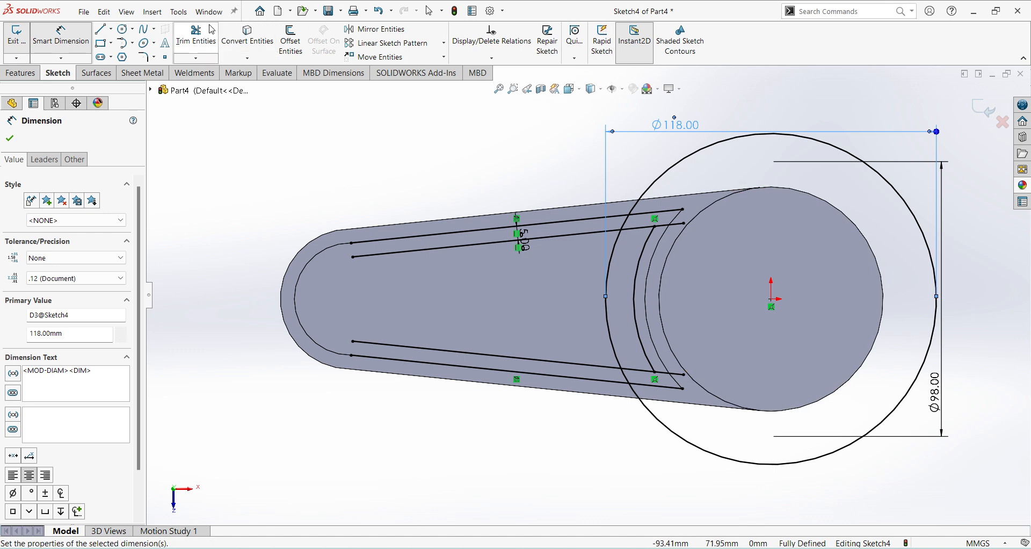
- Trim the 118 mm circle to the arc between the two inner offset lines
{"action": "left_click", "coordinate": [205, 42]}
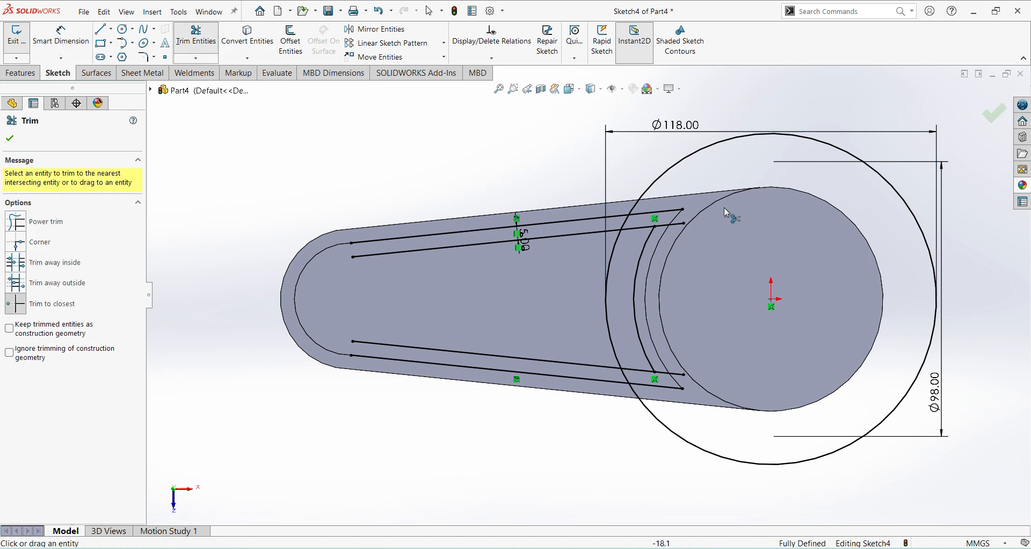
{"action": "left_click", "coordinate": [676, 171]}
{"action": "left_click", "coordinate": [629, 228]}
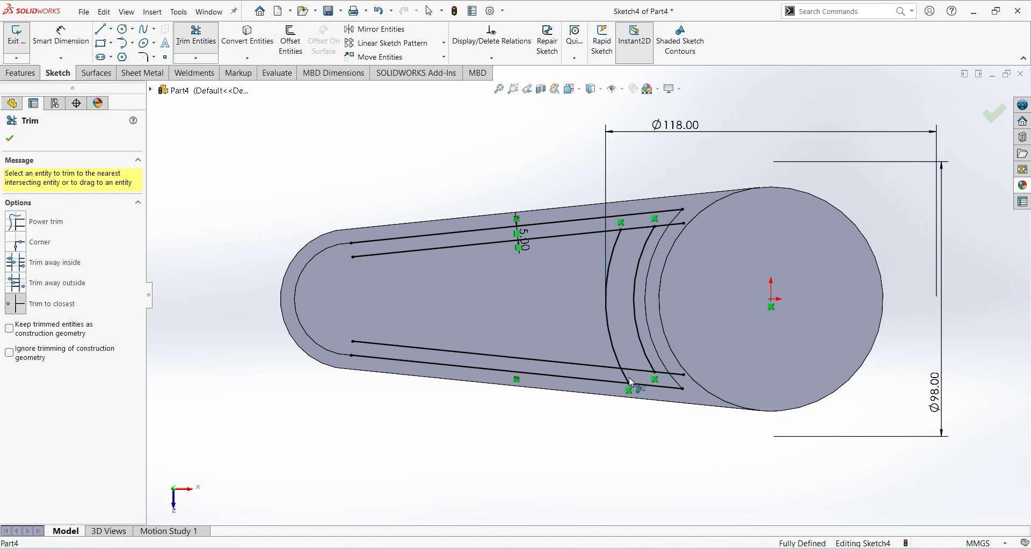
{"action": "left_click", "coordinate": [624, 382]}
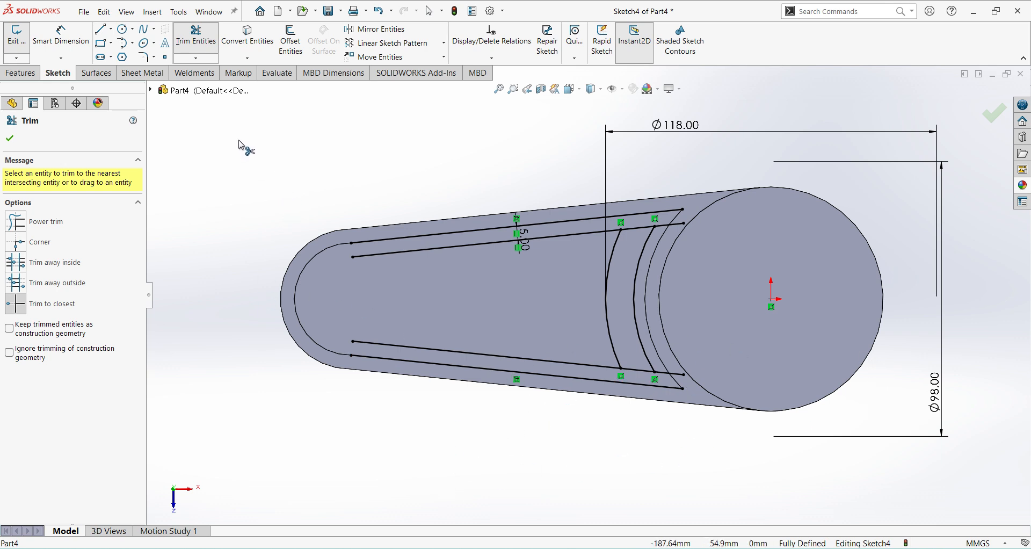
- Sketch two larger circles centred on the origin, with radii of about 68 mm and 80.5 mm
{"action": "left_click", "coordinate": [123, 29]}
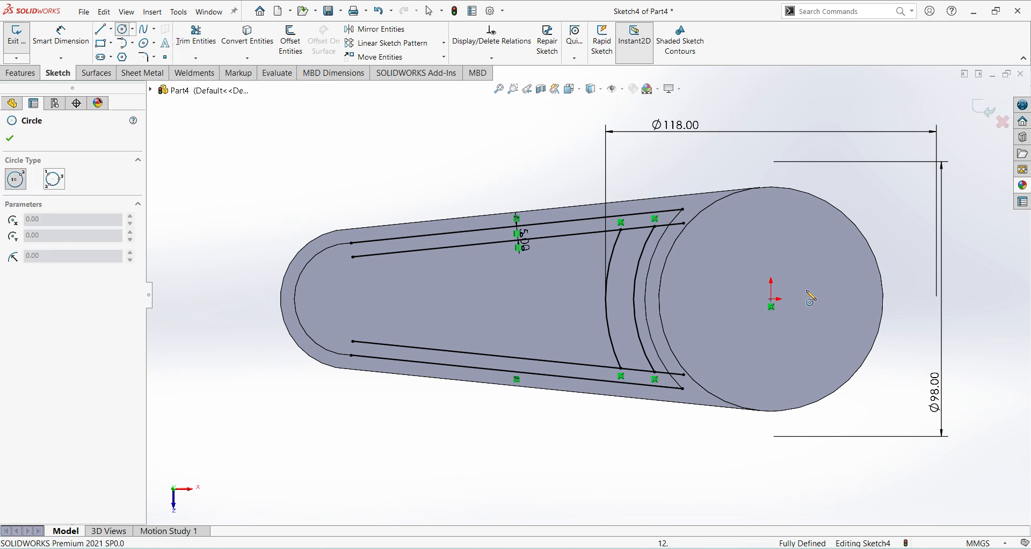
{"action": "left_click", "coordinate": [772, 306]}
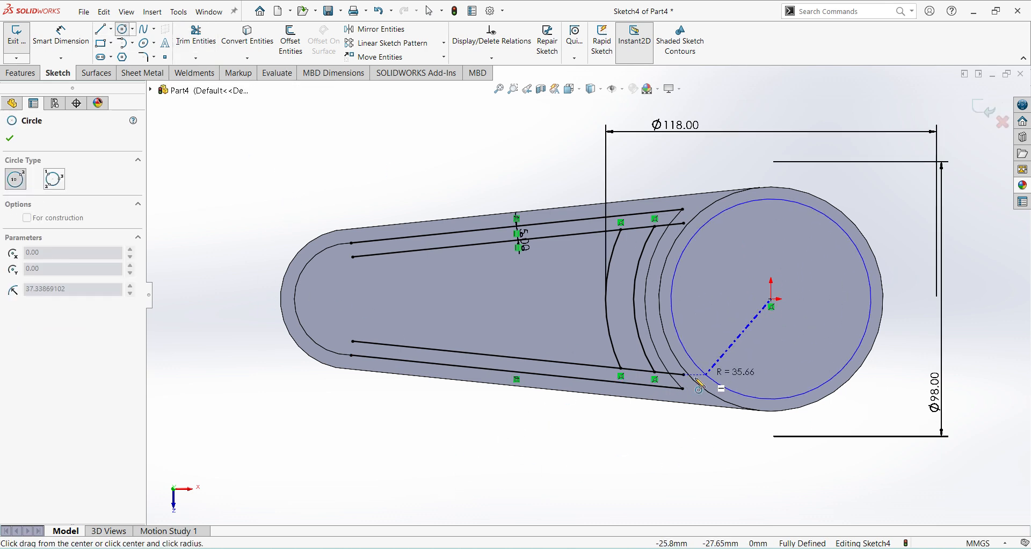
{"action": "left_click", "coordinate": [626, 422]}
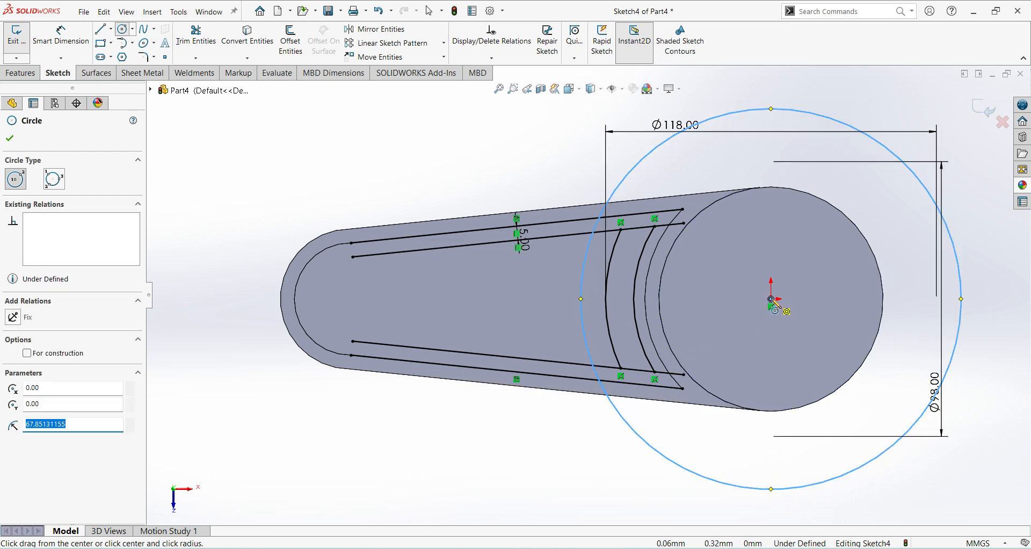
{"action": "left_click", "coordinate": [771, 298]}
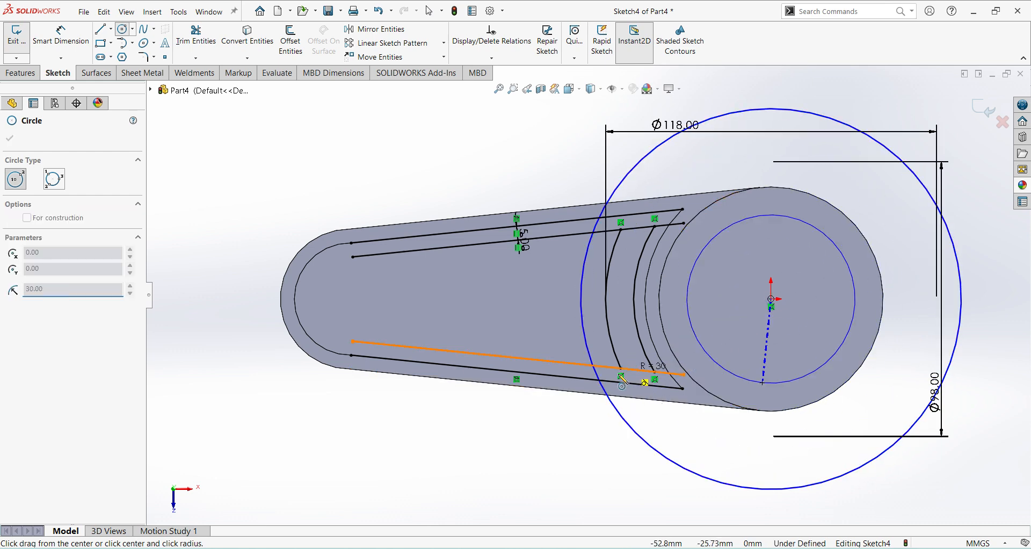
{"action": "left_click", "coordinate": [573, 407]}
- Set the diameter of the smaller new circle to 64*2 (128 mm)
{"action": "right_click", "coordinate": [573, 407]}
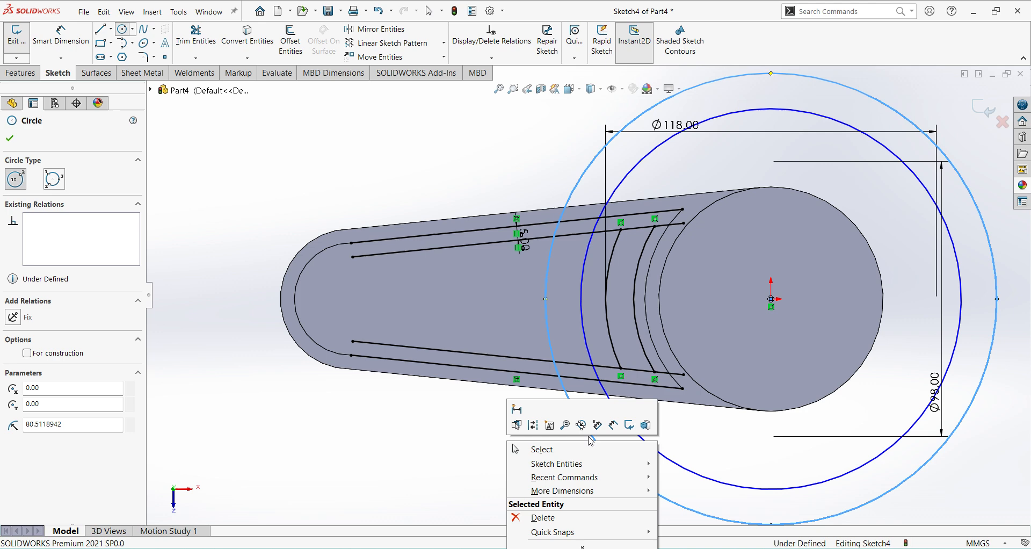
{"action": "left_click", "coordinate": [613, 425]}
{"action": "left_click", "coordinate": [645, 443]}
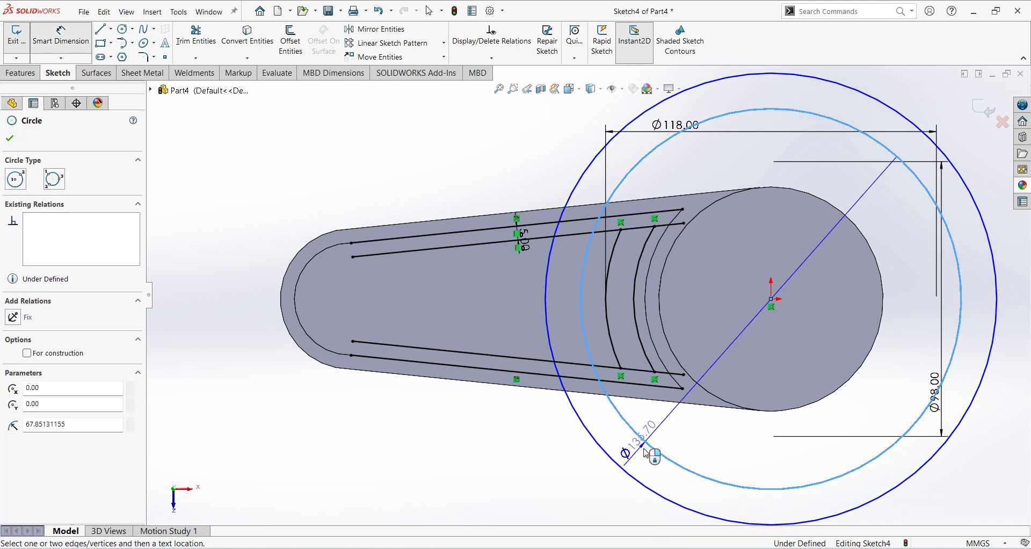
{"action": "left_click", "coordinate": [720, 441]}
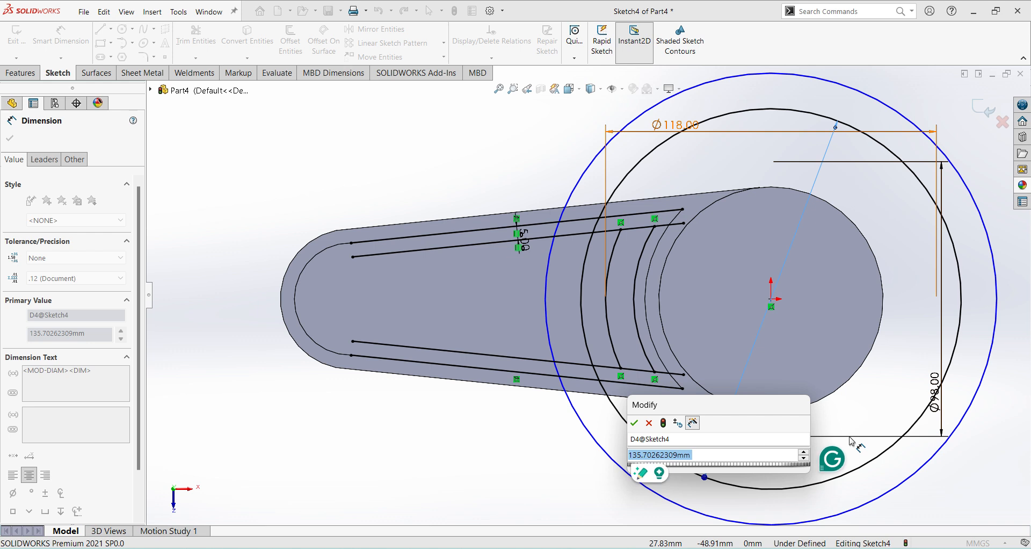
{"action": "type", "text": "64*2"}
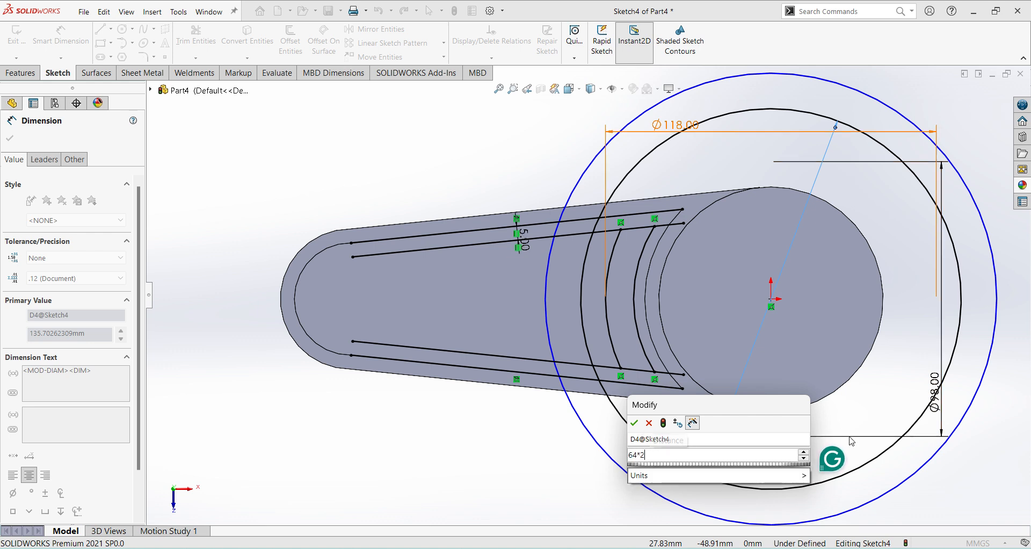
{"action": "key", "text": "Return"}
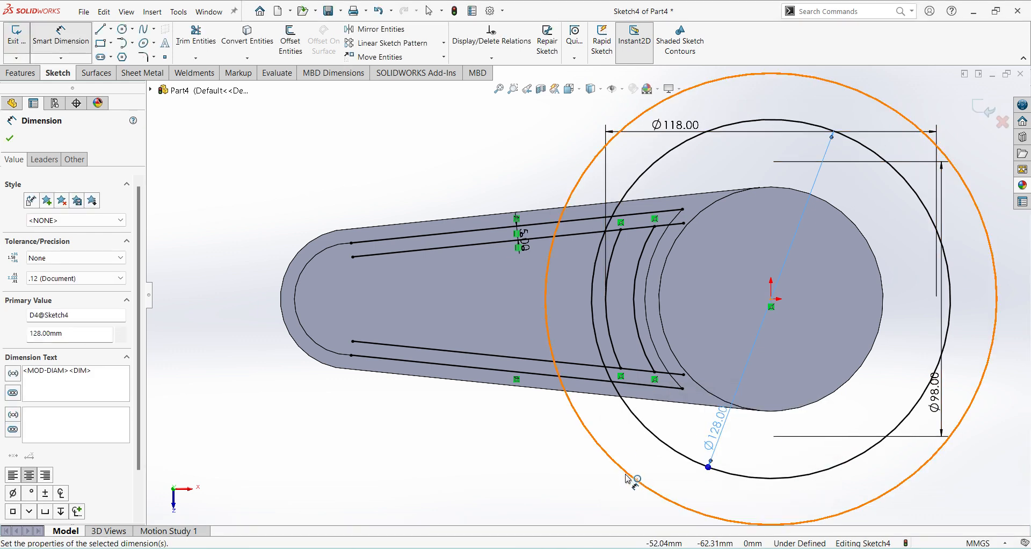
- Set the outermost circle's diameter to 69*2 (138 mm)
{"action": "left_click", "coordinate": [627, 477]}
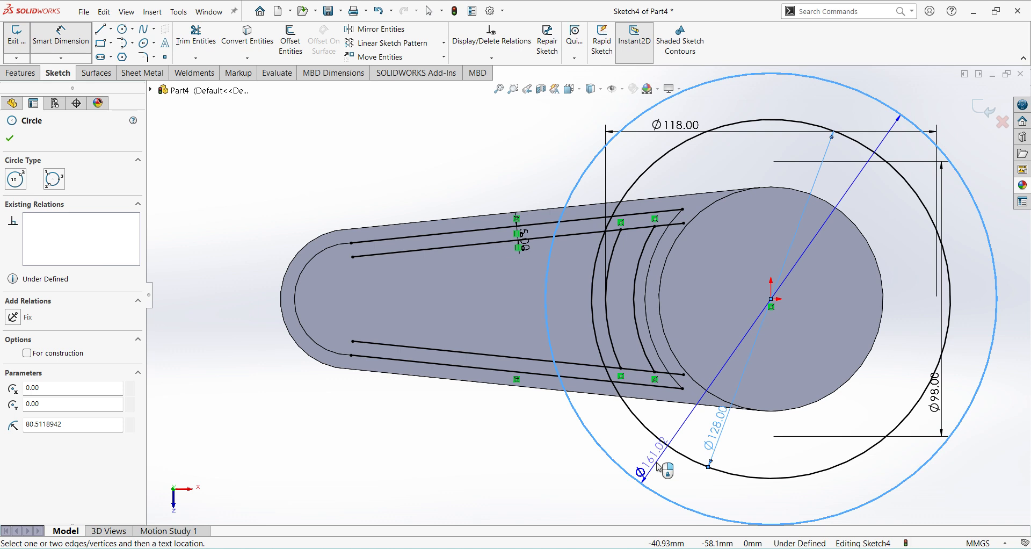
{"action": "left_click", "coordinate": [659, 467]}
{"action": "type", "text": "69"}
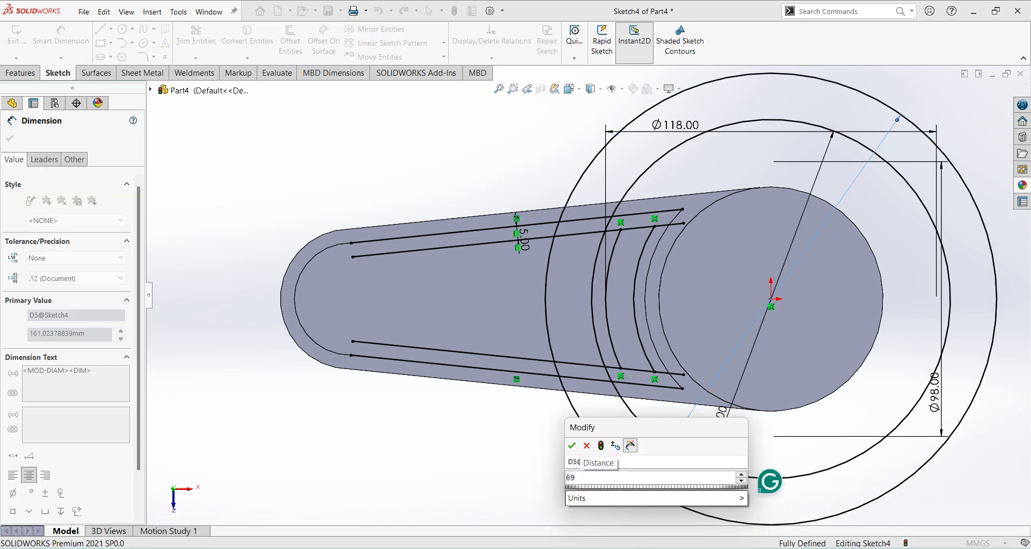
{"action": "type", "text": "*2"}
{"action": "key", "text": "Return"}
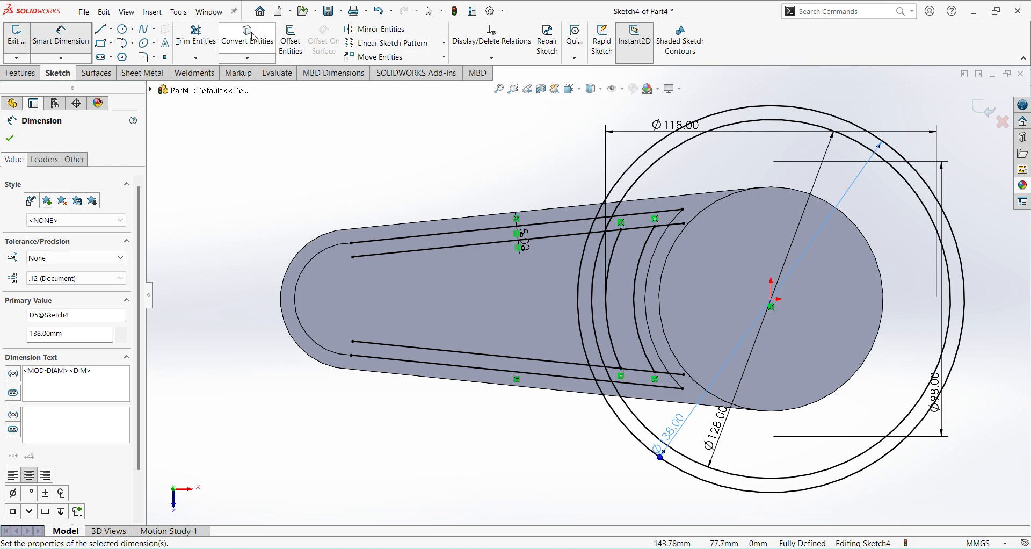
- Trim the 138 mm and 128 mm circles to the arcs between the two inner offset lines
{"action": "left_click", "coordinate": [204, 40]}
{"action": "left_click", "coordinate": [641, 159]}
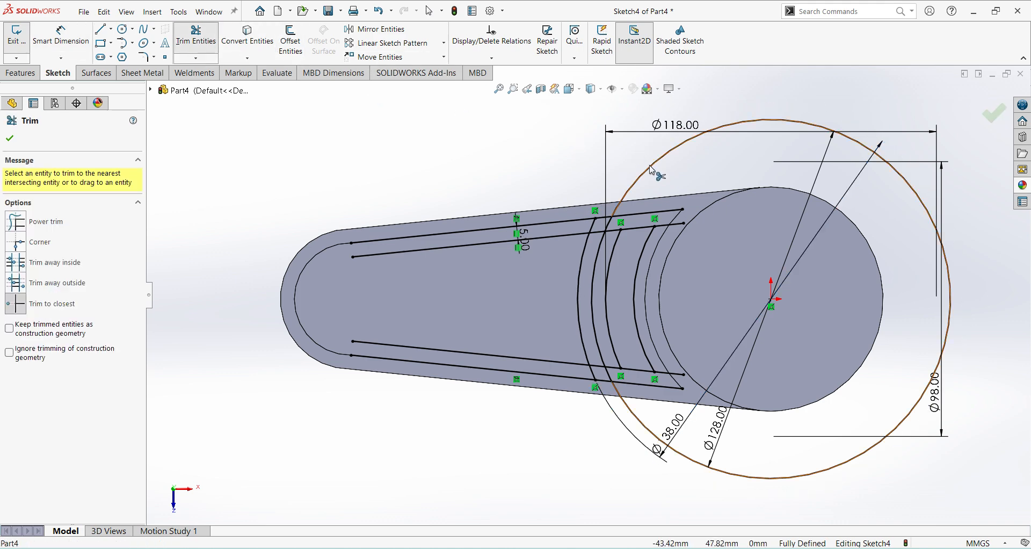
{"action": "left_click", "coordinate": [653, 173]}
{"action": "scroll", "coordinate": [597, 212], "scroll_direction": "down", "scroll_amount": 3}
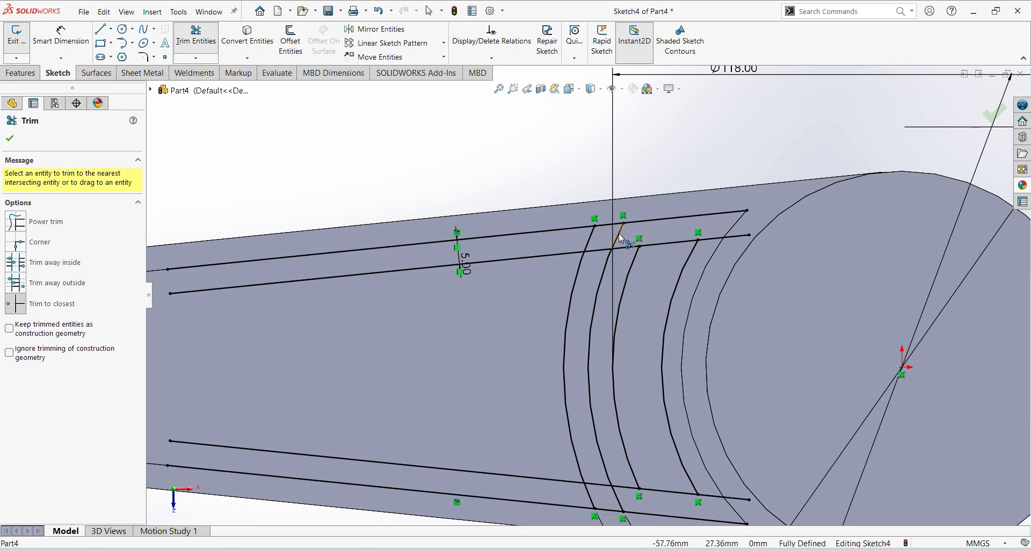
{"action": "left_click", "coordinate": [620, 236]}
{"action": "left_click", "coordinate": [590, 238]}
{"action": "scroll", "coordinate": [591, 239], "scroll_direction": "up", "scroll_amount": 4}
{"action": "scroll", "coordinate": [599, 408], "scroll_direction": "down", "scroll_amount": 2}
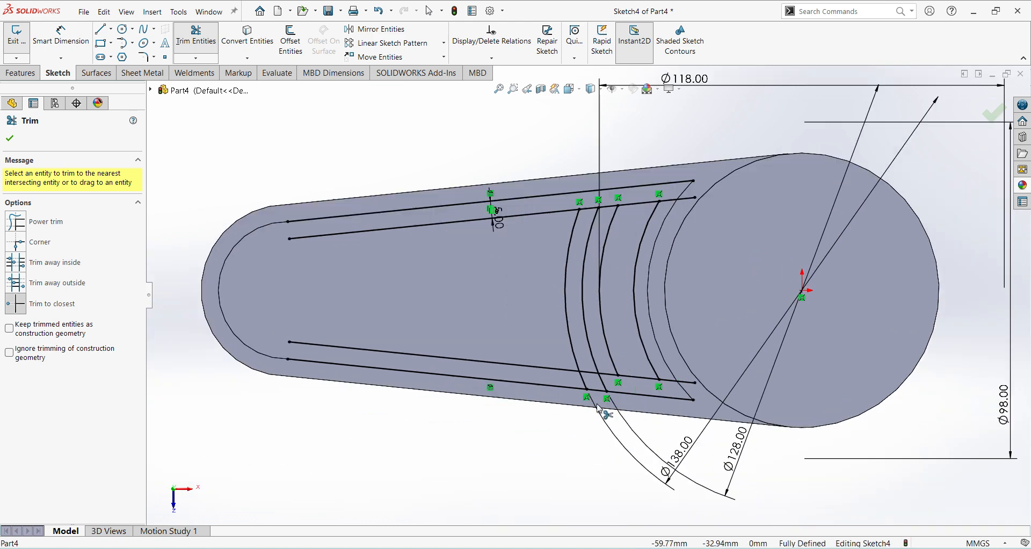
{"action": "left_click", "coordinate": [588, 391]}
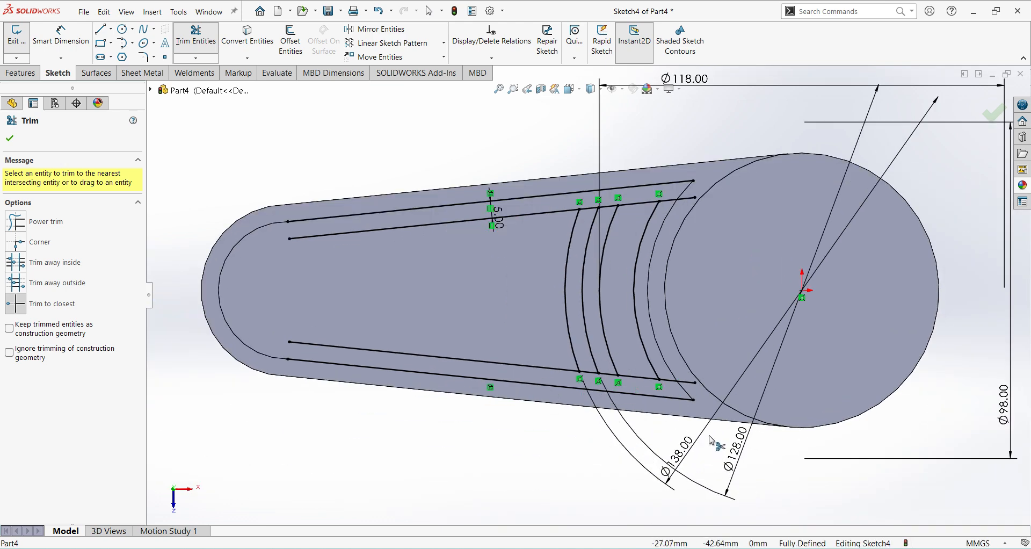
- Trim away the pieces of both inner offset lines between the 128 mm and 118 mm arcs
{"action": "scroll", "coordinate": [613, 440], "scroll_direction": "down", "scroll_amount": 3}
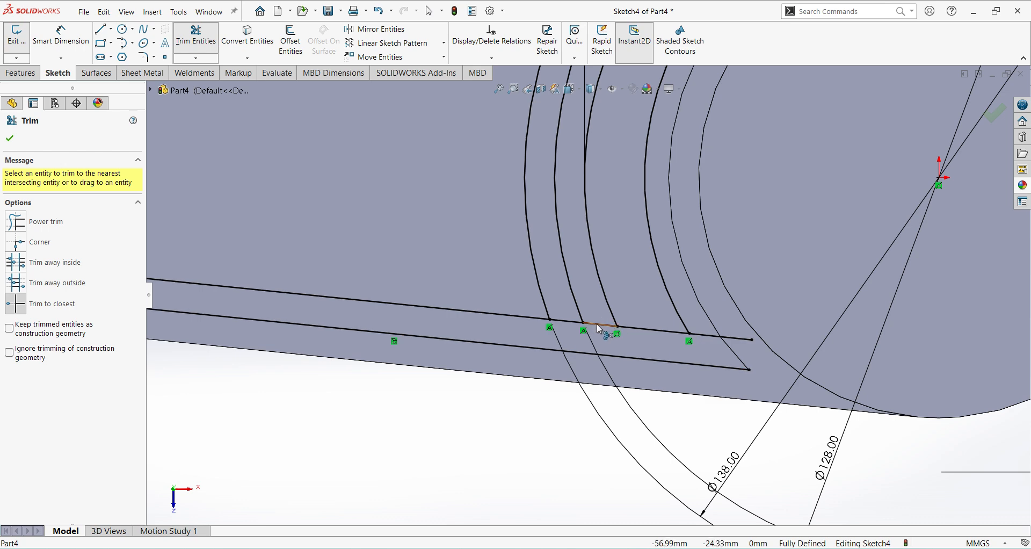
{"action": "left_click", "coordinate": [599, 326]}
{"action": "scroll", "coordinate": [586, 297], "scroll_direction": "up", "scroll_amount": 4}
{"action": "scroll", "coordinate": [602, 158], "scroll_direction": "down", "scroll_amount": 3}
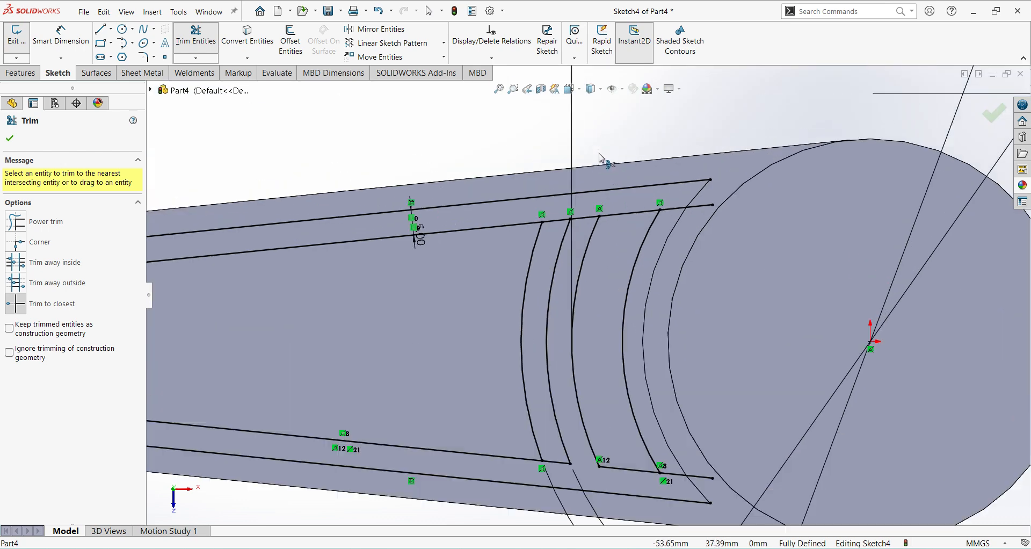
{"action": "left_click", "coordinate": [585, 220]}
{"action": "scroll", "coordinate": [614, 253], "scroll_direction": "up", "scroll_amount": 4}
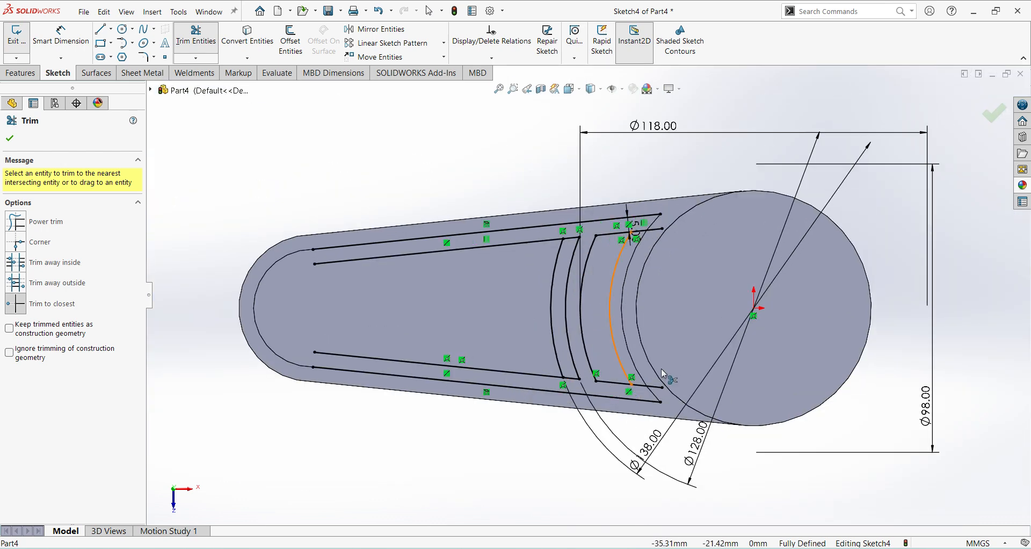
- Sketch two concentric circles centred on the small end's arc centre, with radii of about 44.4 mm and 33.5 mm
{"action": "left_click", "coordinate": [123, 31]}
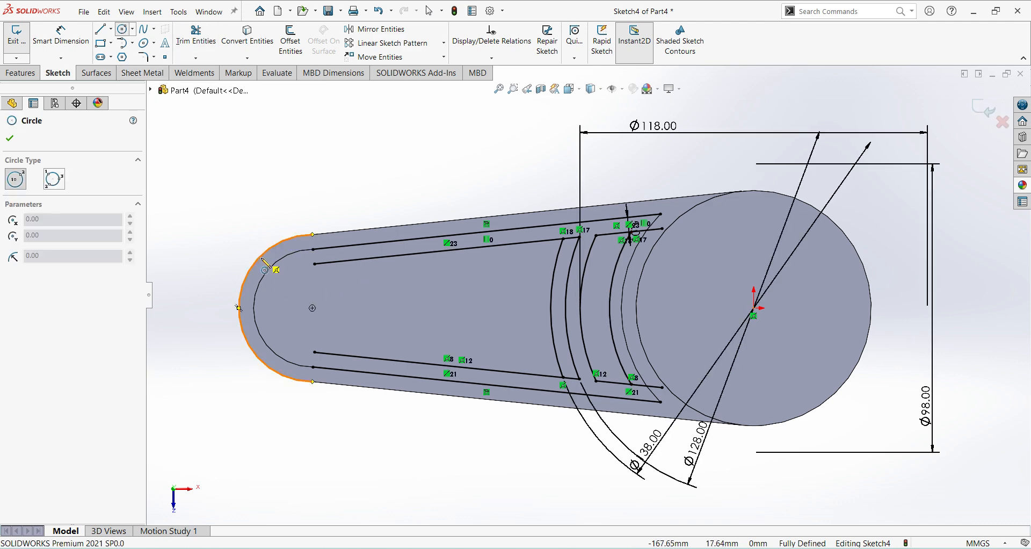
{"action": "left_click", "coordinate": [313, 309]}
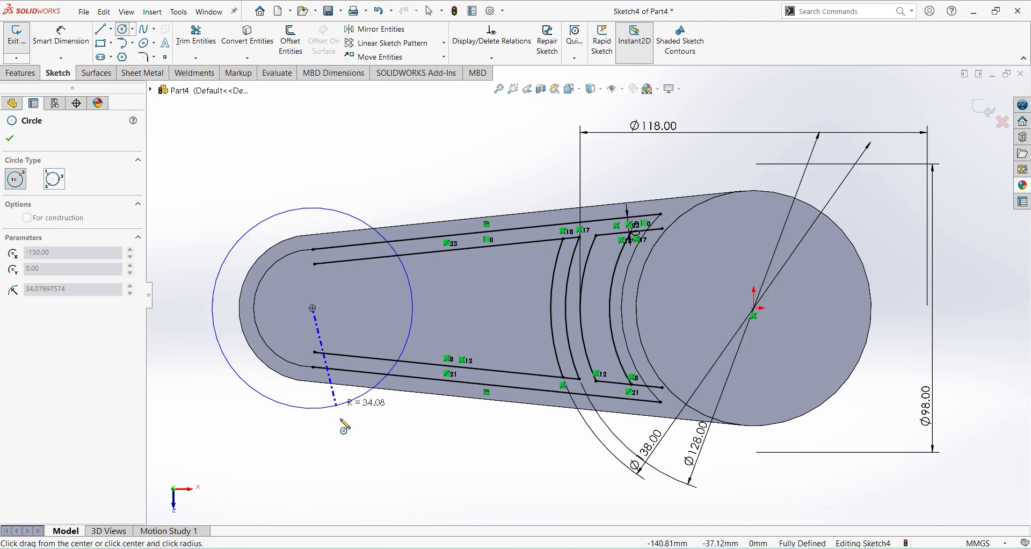
{"action": "left_click", "coordinate": [322, 437]}
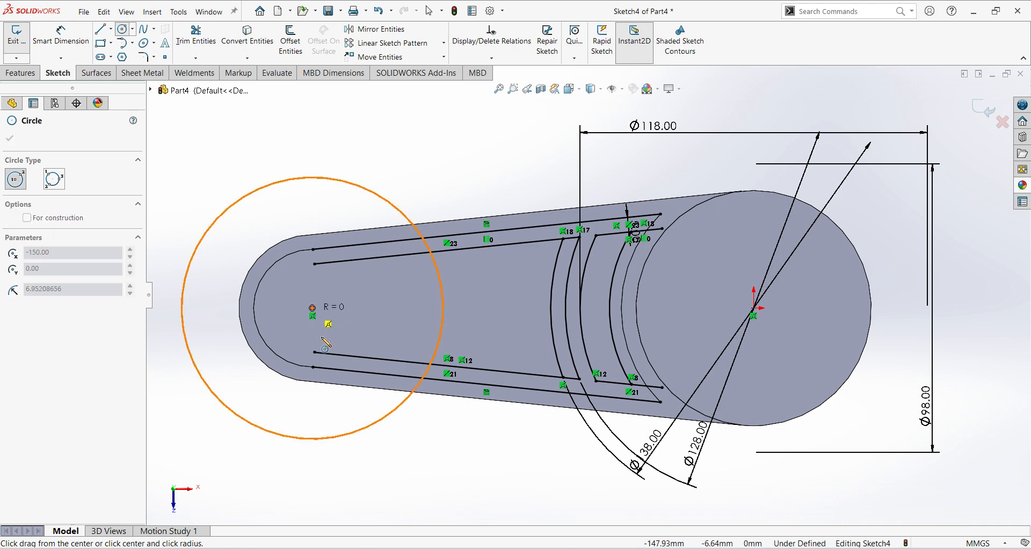
{"action": "left_click", "coordinate": [313, 309]}
{"action": "left_click", "coordinate": [347, 400]}
- Set the diameter of the outer circle at the small end to 140 mm
{"action": "right_click", "coordinate": [459, 462]}
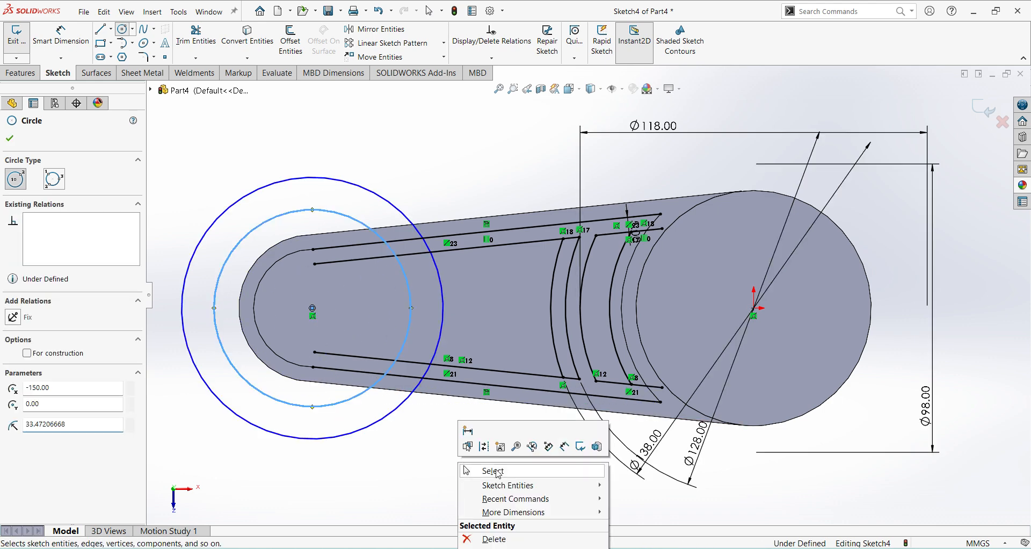
{"action": "left_click", "coordinate": [566, 450]}
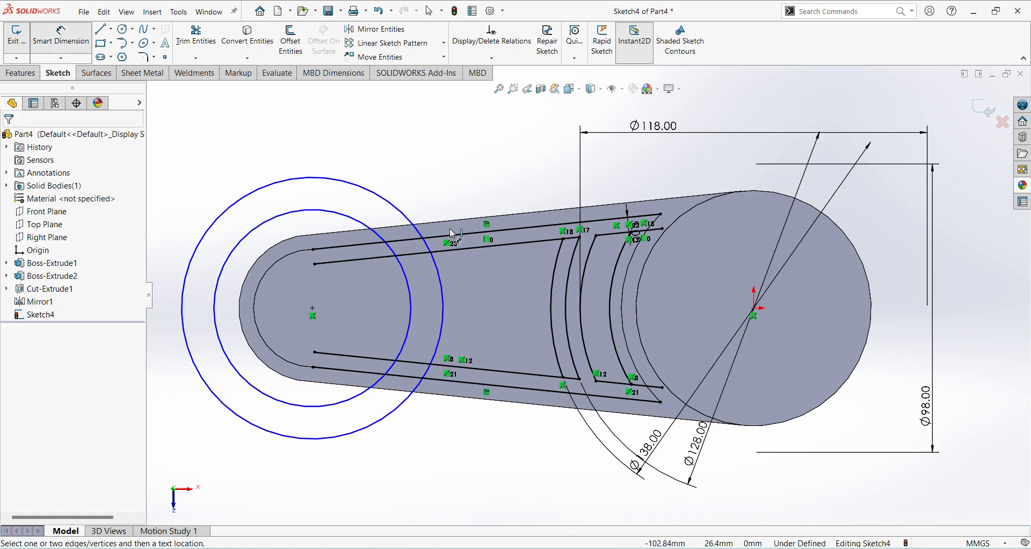
{"action": "left_click", "coordinate": [418, 223]}
{"action": "left_click", "coordinate": [424, 168]}
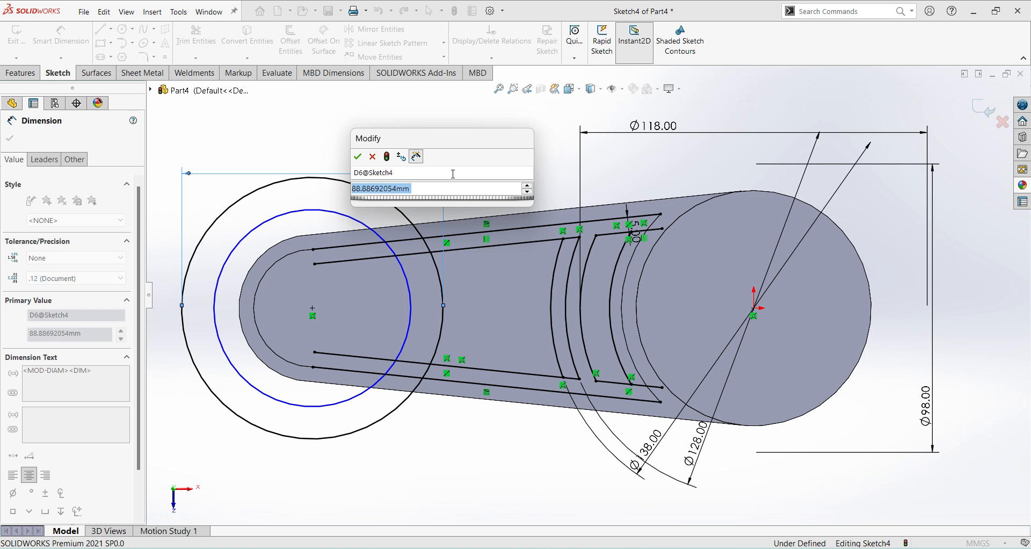
{"action": "type", "text": "140"}
{"action": "key", "text": "Return"}
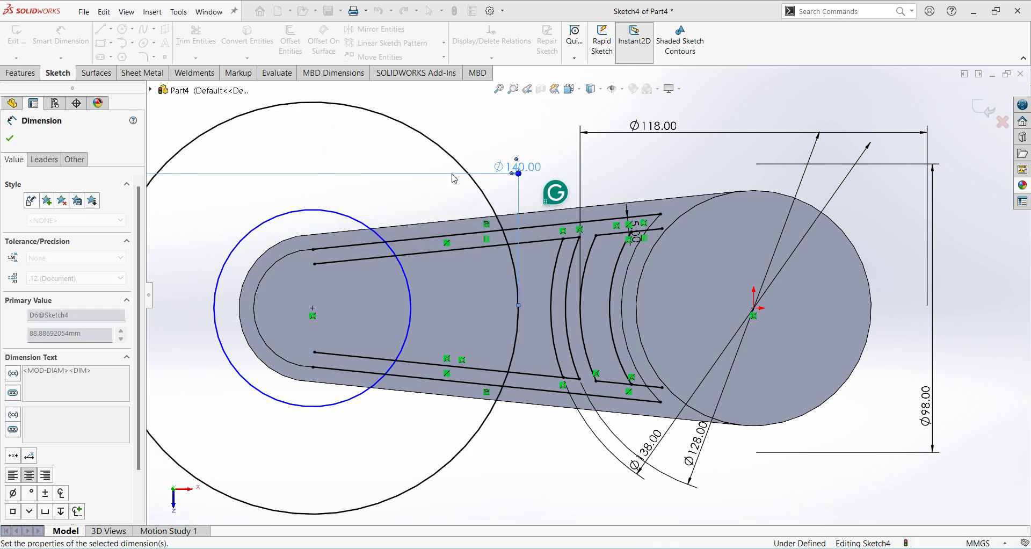
- Set the diameter of the inner circle at the small end to 120 mm
{"action": "left_click", "coordinate": [370, 227]}
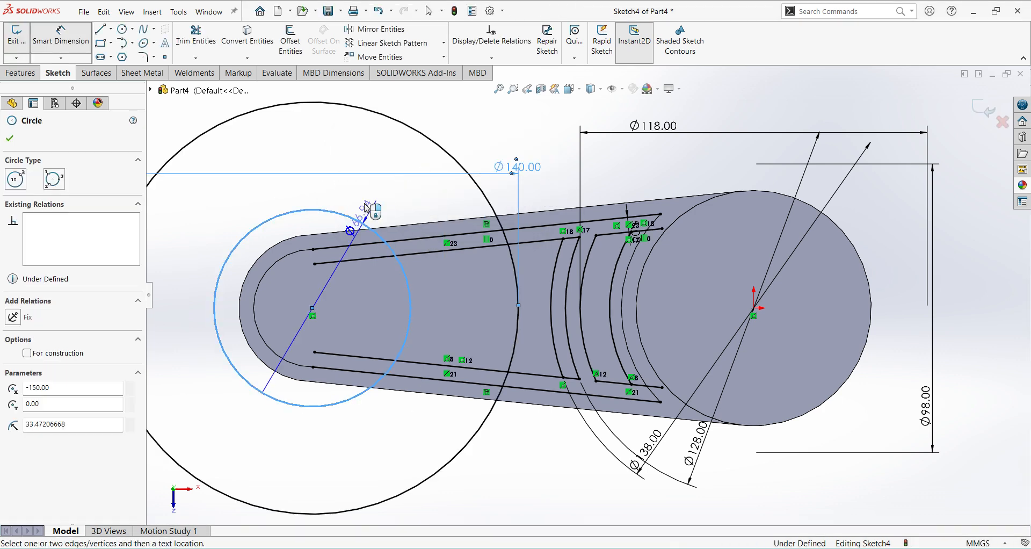
{"action": "left_click", "coordinate": [439, 214]}
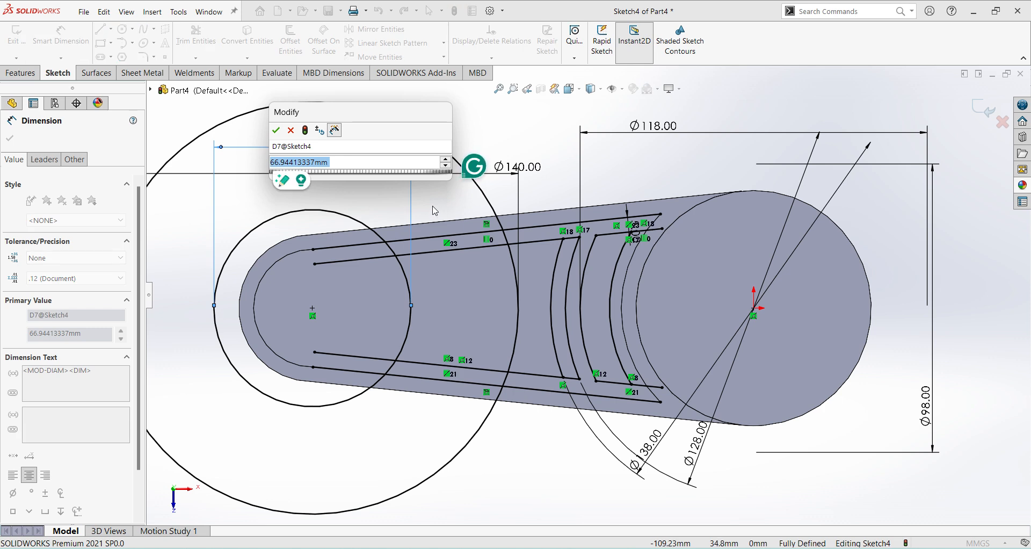
{"action": "type", "text": "120"}
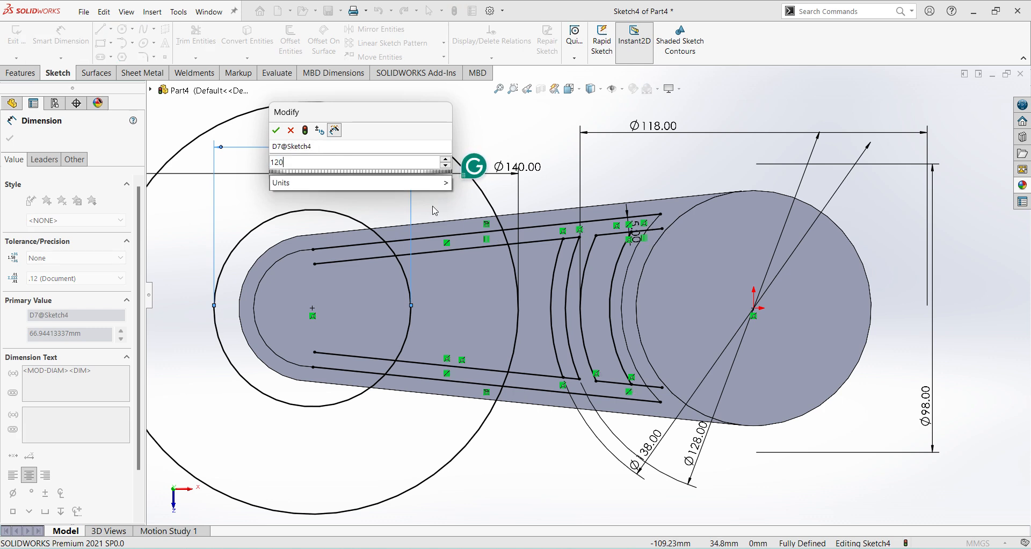
{"action": "key", "text": "Return"}
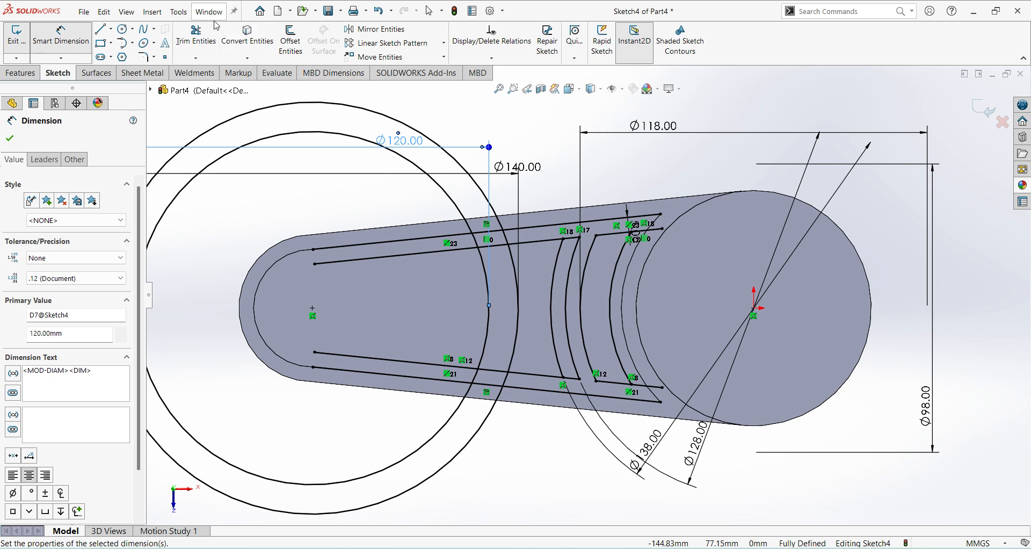
- Trim the 140 mm and 120 mm circles to arcs between the inner offset lines, and remove the line pieces between the 140 mm and 138 mm arcs
{"action": "left_click", "coordinate": [196, 37]}
{"action": "left_click", "coordinate": [479, 185]}
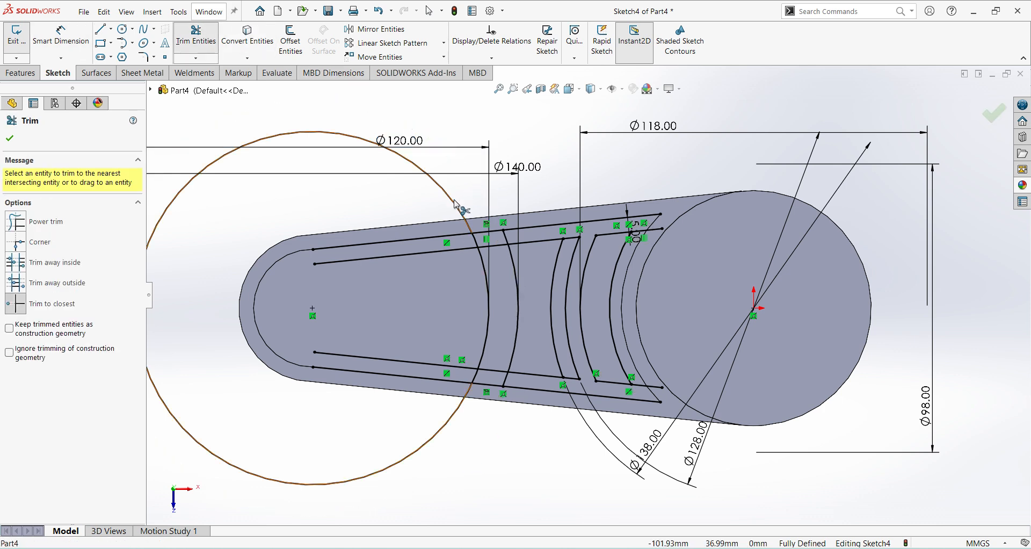
{"action": "left_click", "coordinate": [459, 210]}
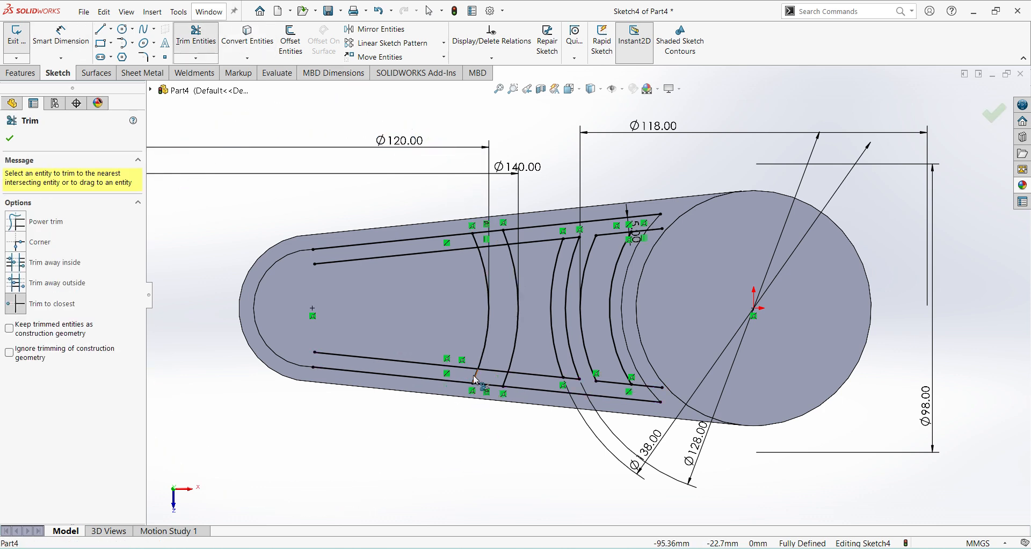
{"action": "mouse_move", "coordinate": [475, 379]}
{"action": "left_mouse_down"}
{"action": "mouse_move", "coordinate": [534, 381]}
{"action": "mouse_move", "coordinate": [530, 254]}
{"action": "mouse_move", "coordinate": [503, 236]}
{"action": "mouse_move", "coordinate": [485, 242]}
{"action": "left_mouse_up"}
{"action": "left_click", "coordinate": [477, 239]}
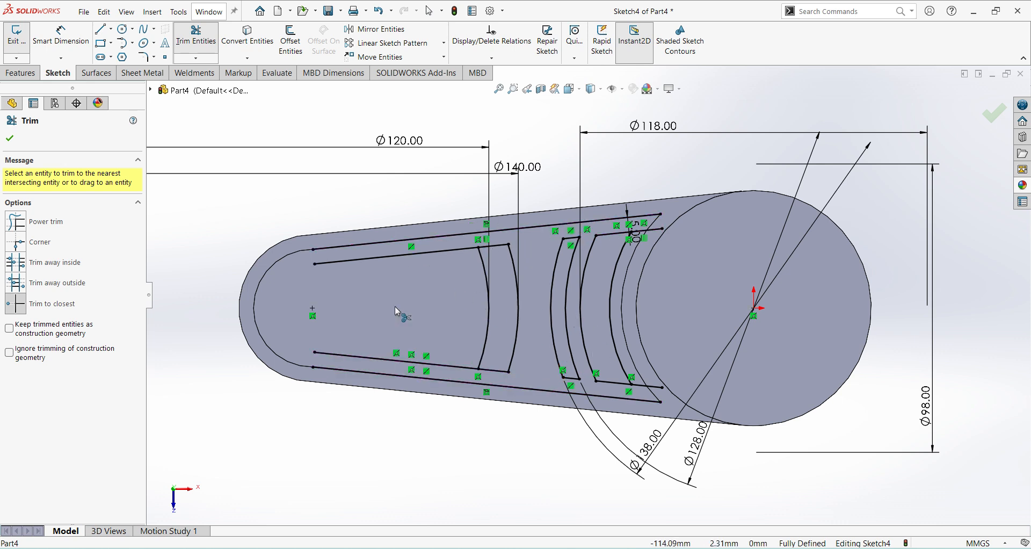
- Sketch a corner rectangle between the small end's centre and the 120 mm arc, and set its height to 15 mm
{"action": "left_click", "coordinate": [103, 44]}
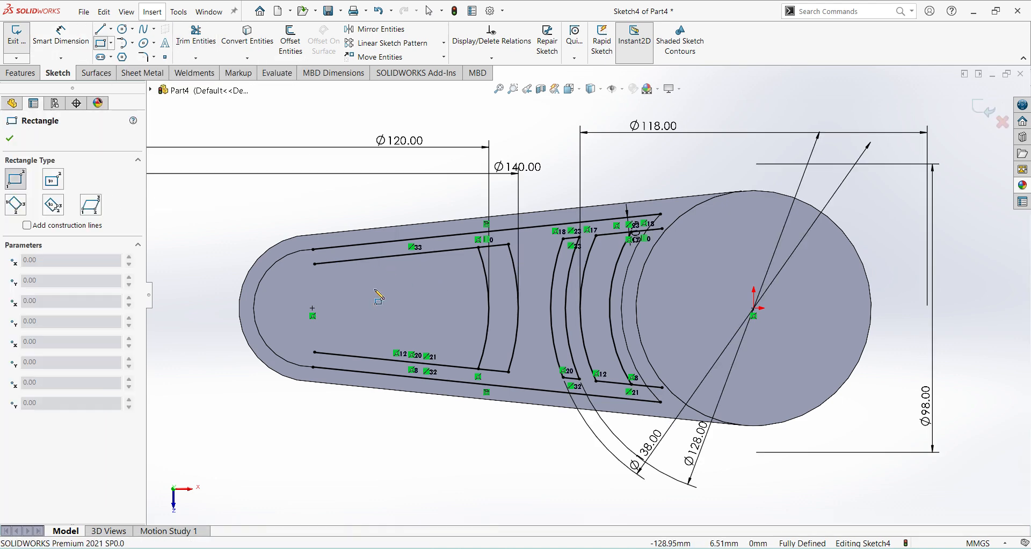
{"action": "left_click_drag", "start_coordinate": [374, 289], "coordinate": [451, 327]}
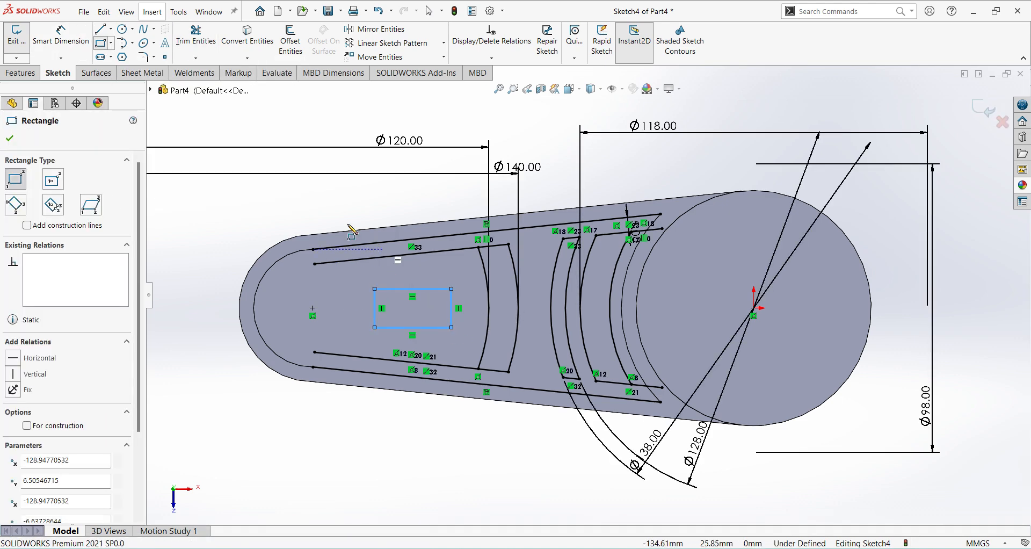
{"action": "right_click", "coordinate": [322, 198]}
{"action": "left_click", "coordinate": [430, 183]}
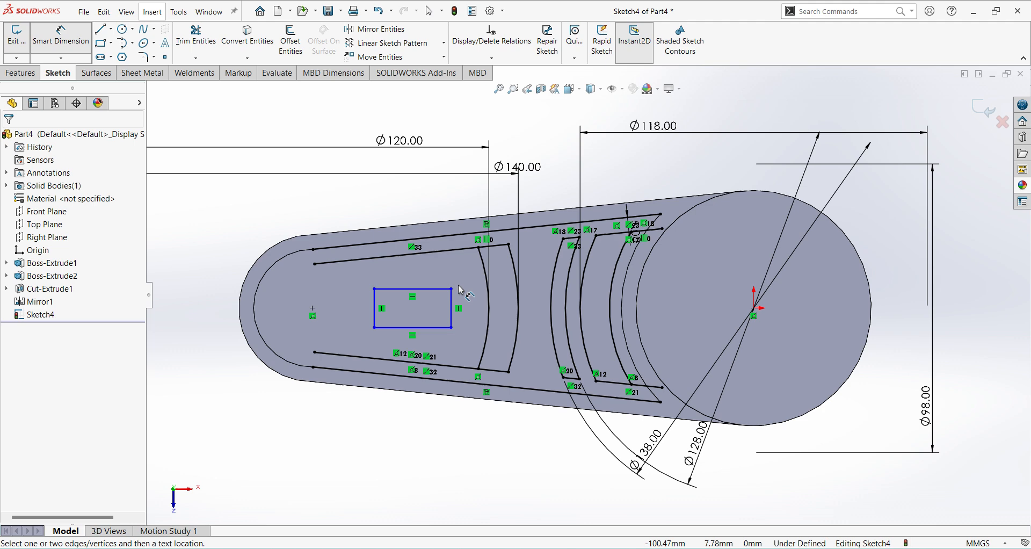
{"action": "left_click", "coordinate": [451, 318]}
{"action": "left_click", "coordinate": [475, 311]}
{"action": "type", "text": "1"}
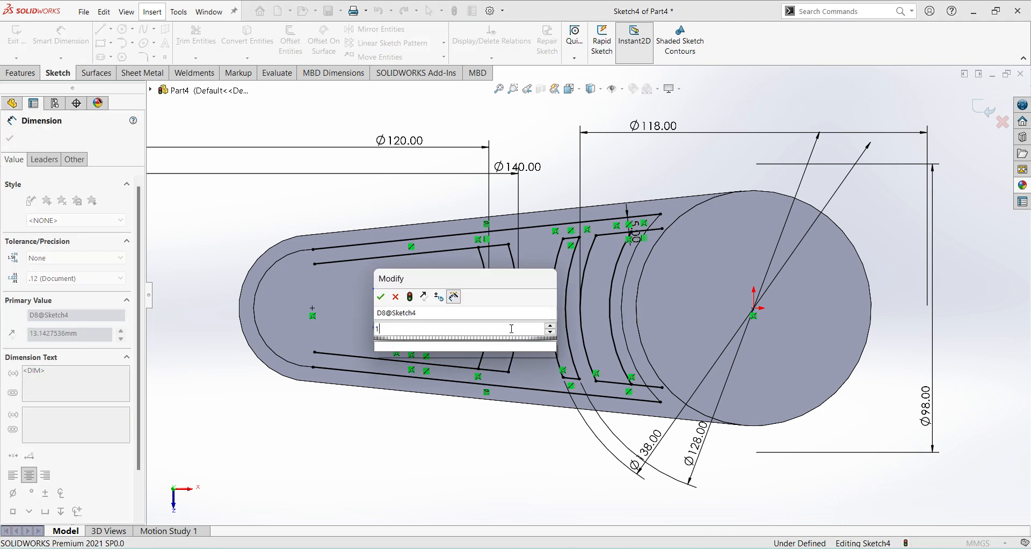
{"action": "type", "text": "5"}
{"action": "key", "text": "Return"}
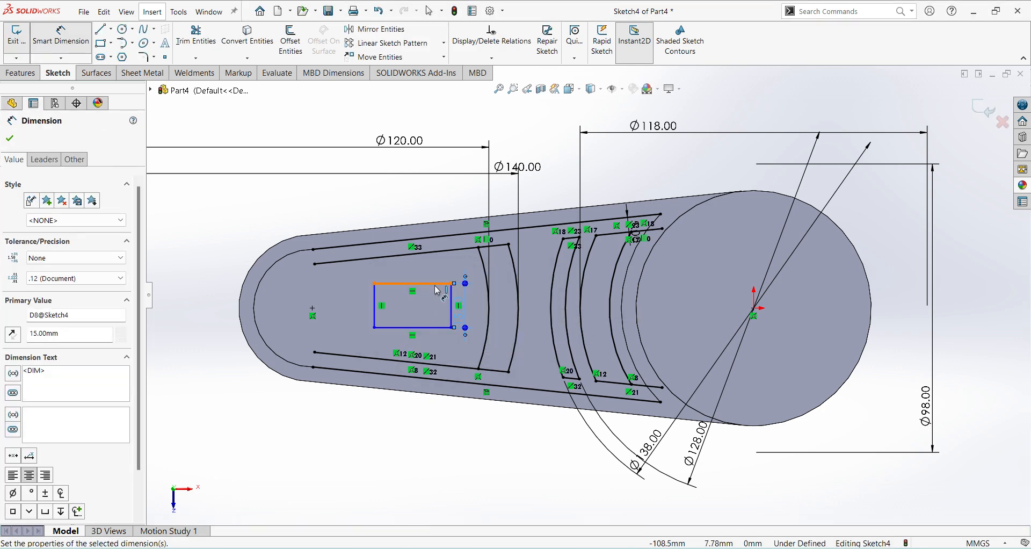
- Set the rectangle's horizontal length to 30 mm
{"action": "left_click", "coordinate": [438, 289]}
{"action": "left_click", "coordinate": [429, 278]}
{"action": "type", "text": "30"}
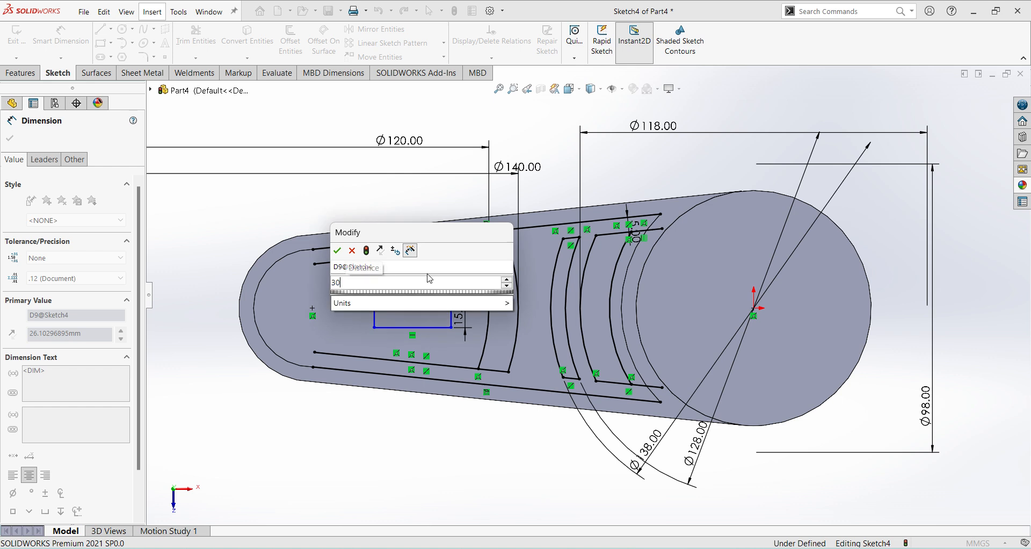
{"action": "key", "text": "Return"}
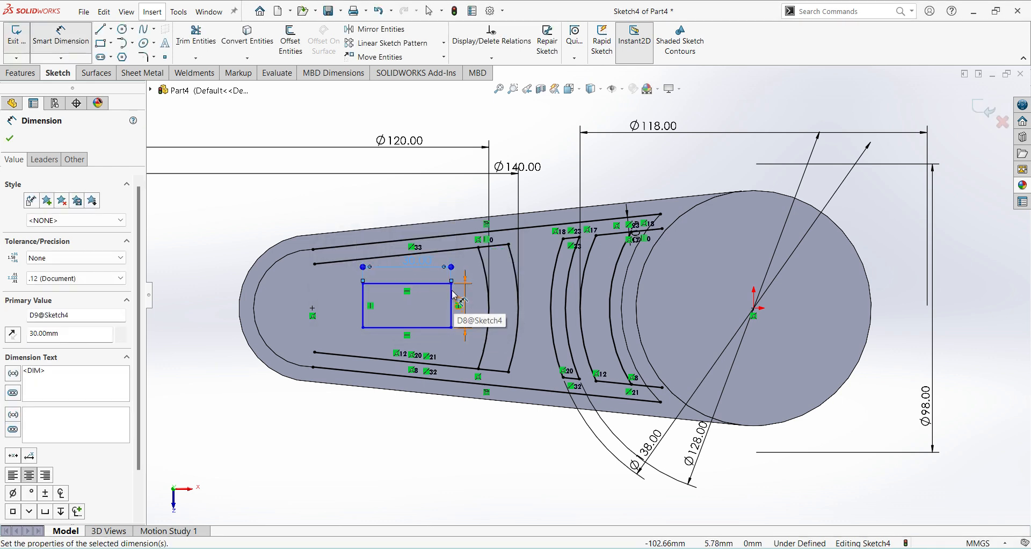
{"action": "left_click", "coordinate": [451, 304]}
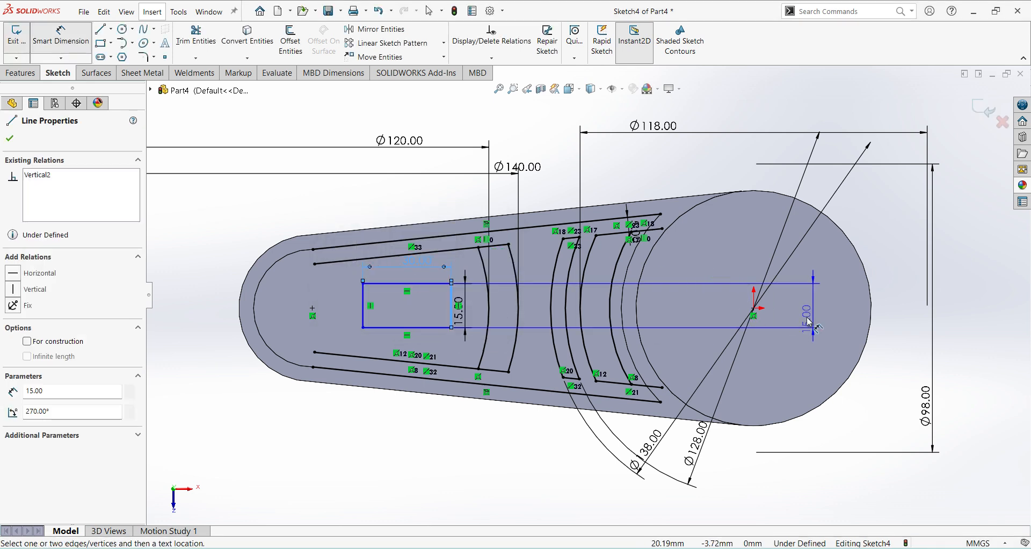
{"action": "left_click", "coordinate": [754, 314]}
{"action": "left_click", "coordinate": [590, 298]}
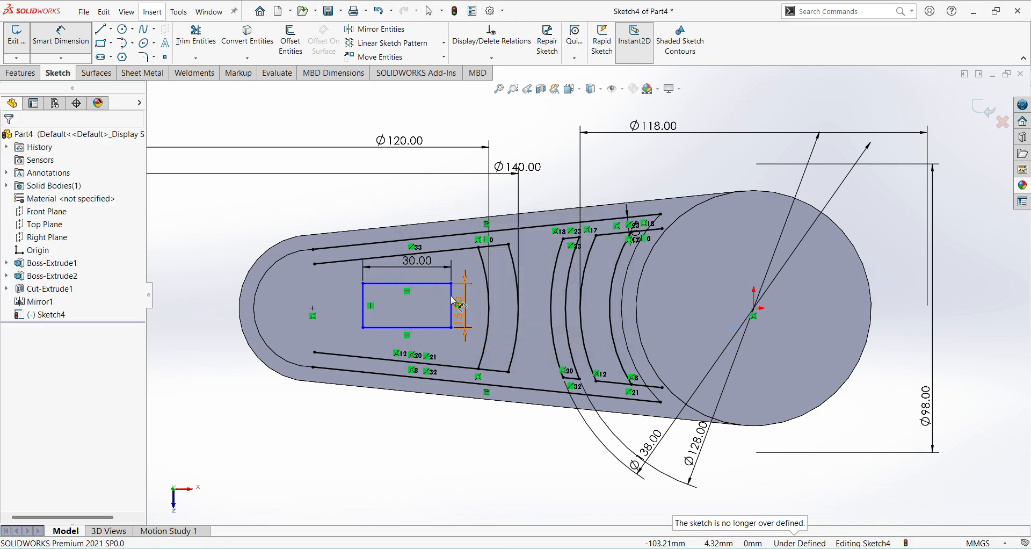
- Dimension the horizontal distance from the rectangle's edge nearest the large end to the origin as 100 mm
{"action": "scroll", "coordinate": [462, 349], "scroll_direction": "down", "scroll_amount": 2}
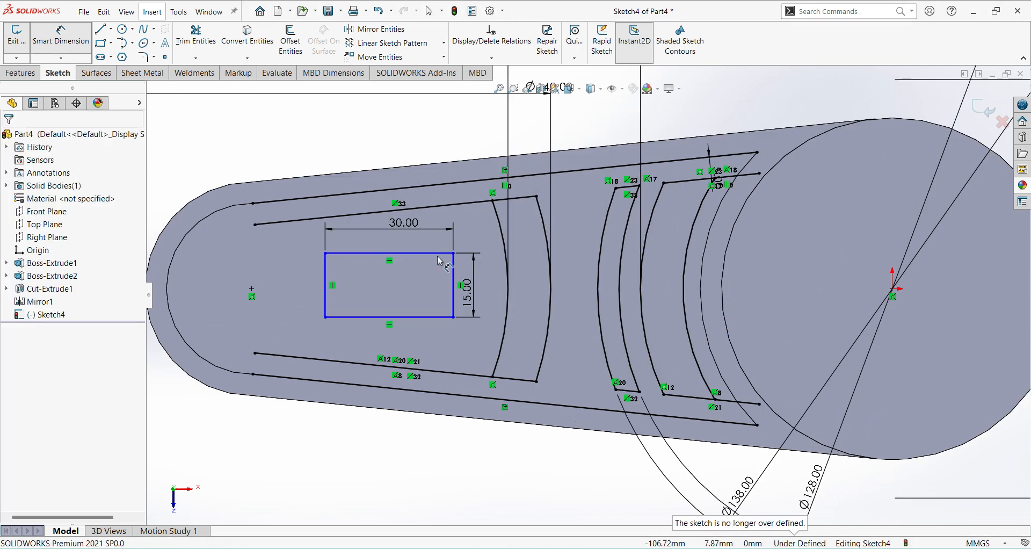
{"action": "left_click", "coordinate": [452, 267]}
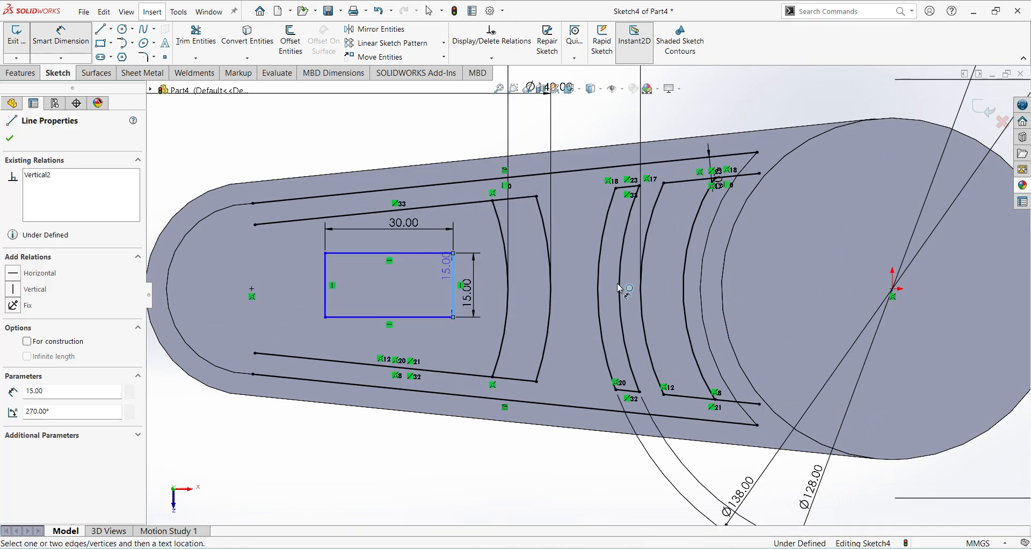
{"action": "left_click", "coordinate": [892, 289]}
{"action": "left_click", "coordinate": [642, 486]}
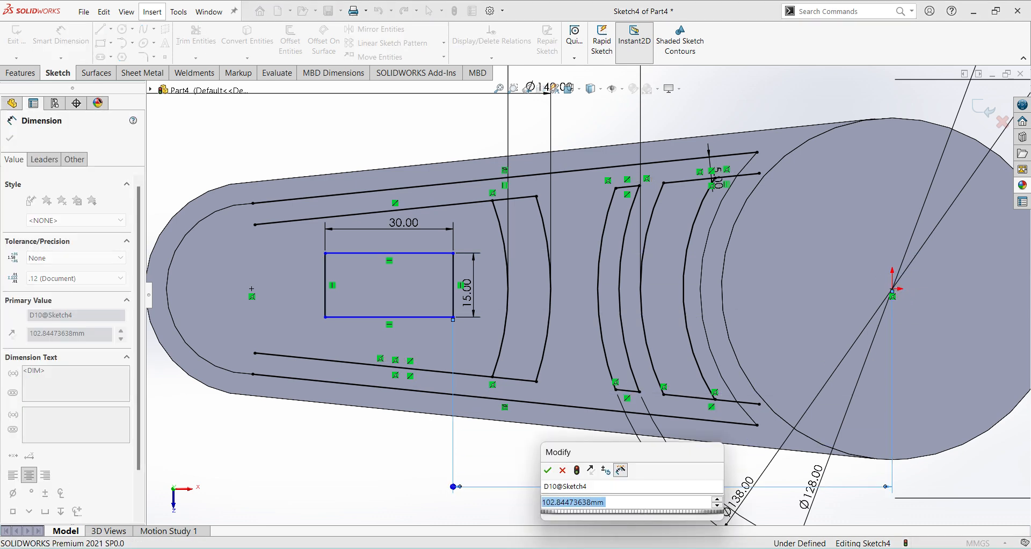
{"action": "type", "text": "100"}
{"action": "key", "text": "Return"}
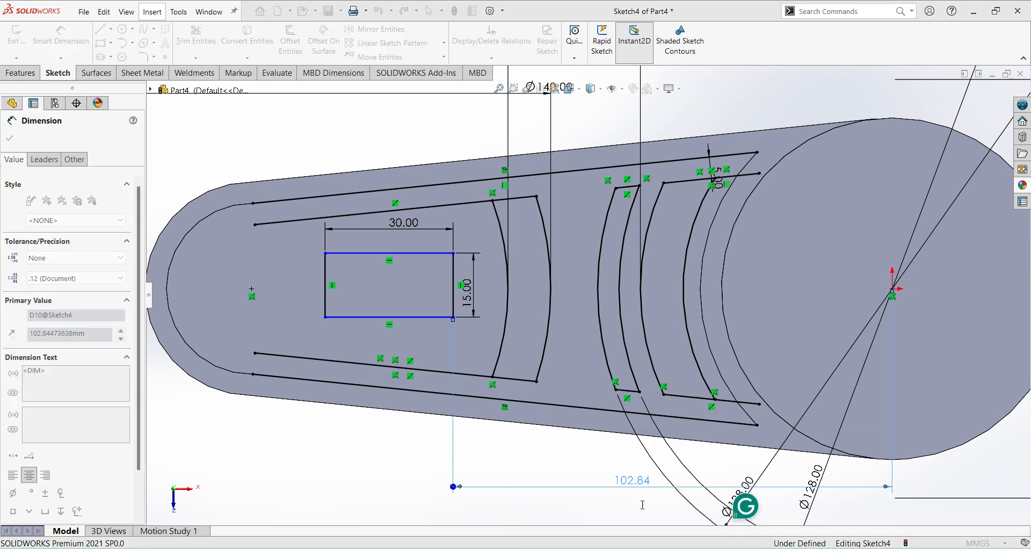
{"action": "key", "text": "Escape"}
{"action": "key", "text": "Escape"}
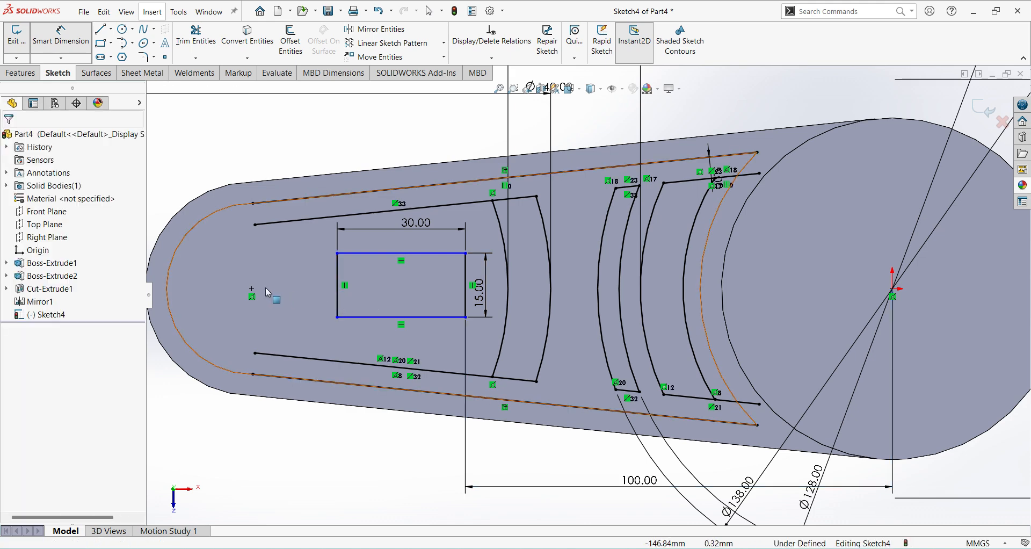
{"action": "left_click", "coordinate": [253, 288]}
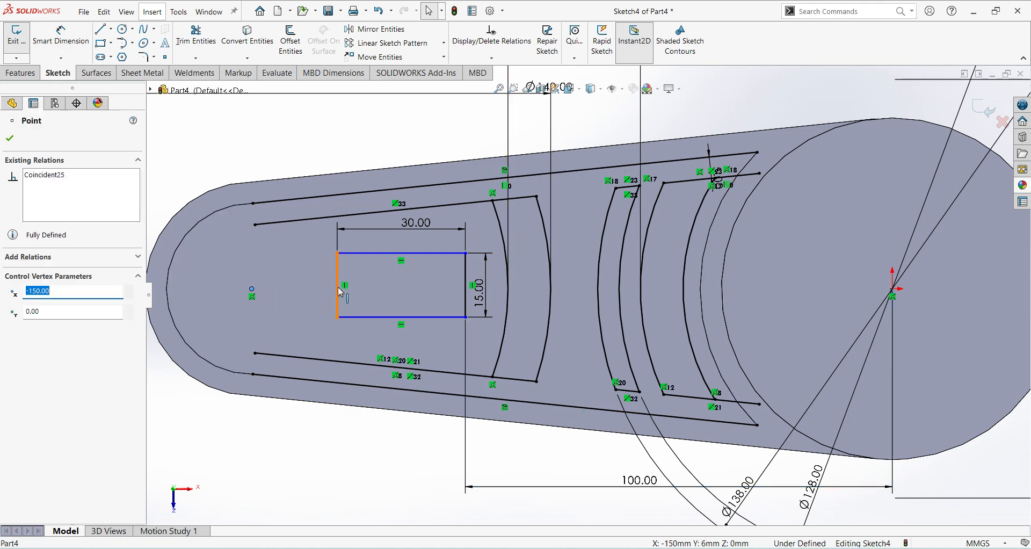
{"action": "left_click", "coordinate": [338, 286], "text": "ctrl"}
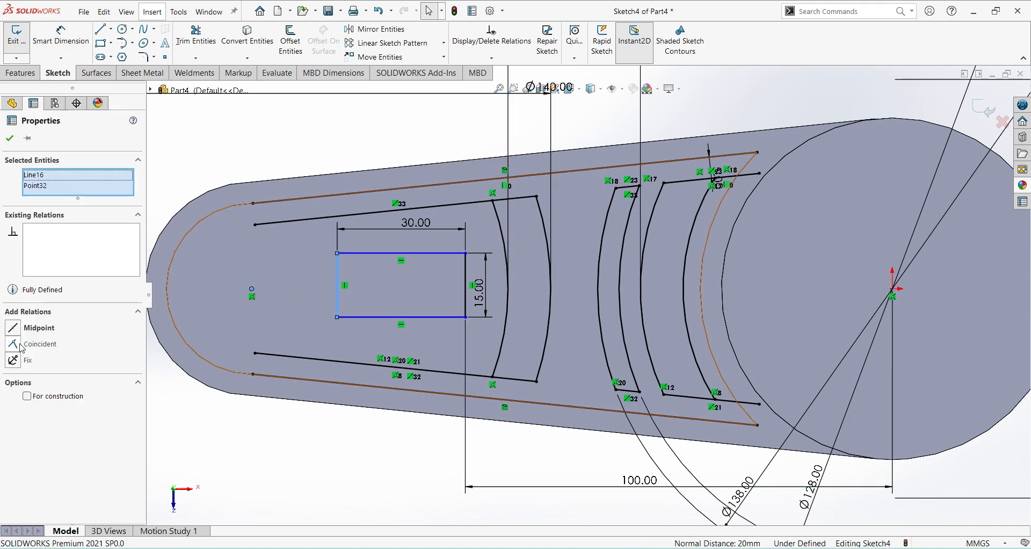
{"action": "left_click", "coordinate": [892, 289]}
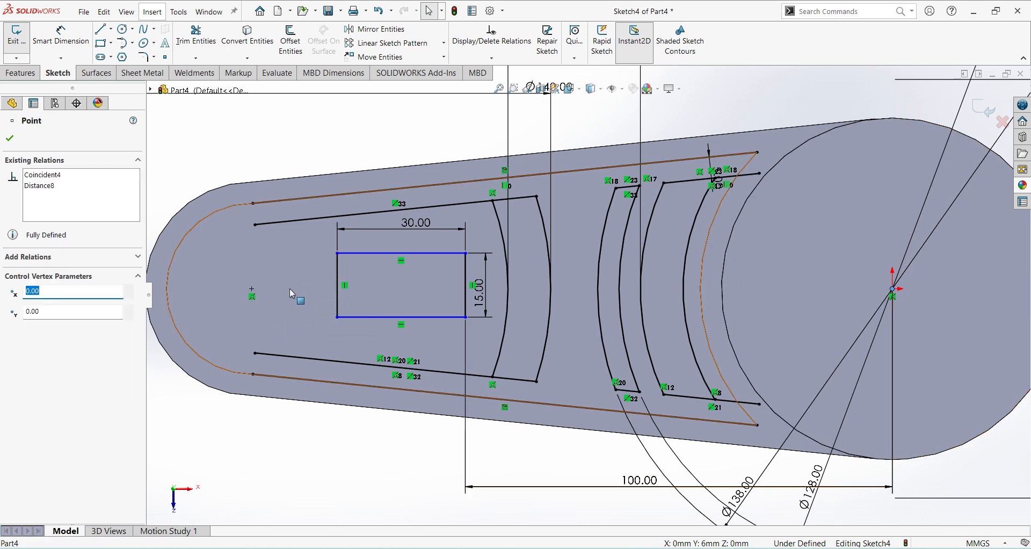
{"action": "key", "text": "Escape"}
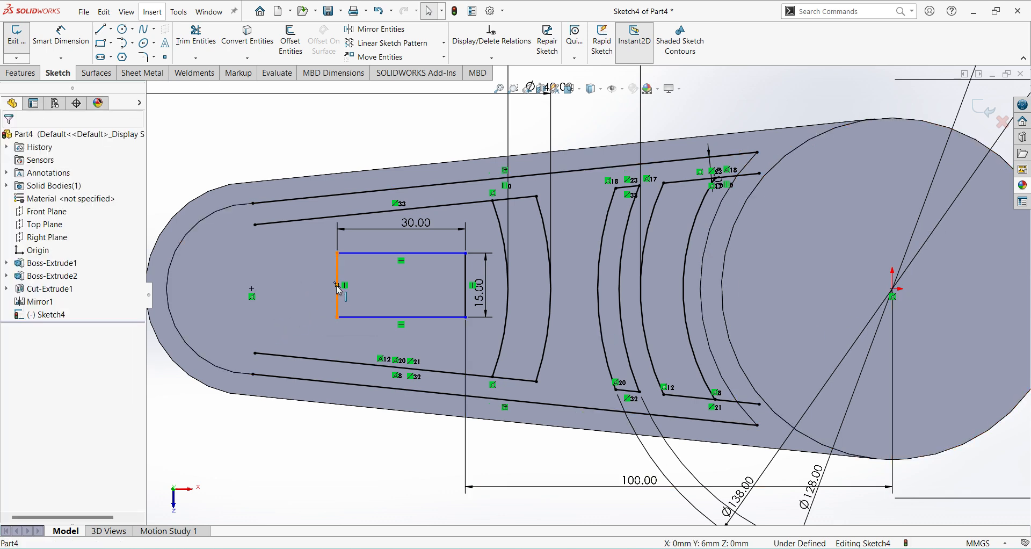
- Add a horizontal relation between the midpoint of the rectangle's edge nearest the small end and the origin
{"action": "left_click", "coordinate": [336, 285]}
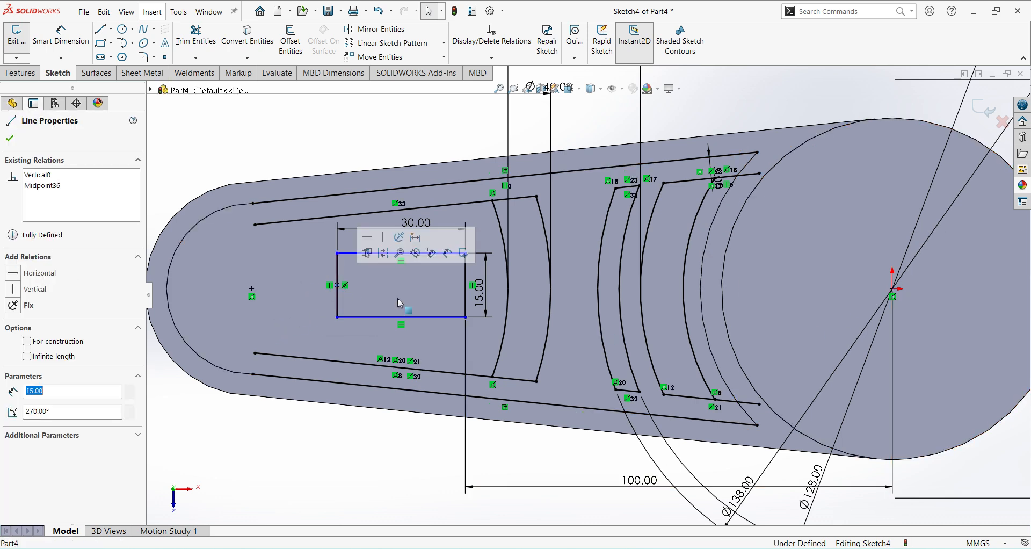
{"action": "left_click", "coordinate": [892, 290], "text": "ctrl"}
{"action": "left_click", "coordinate": [11, 329]}
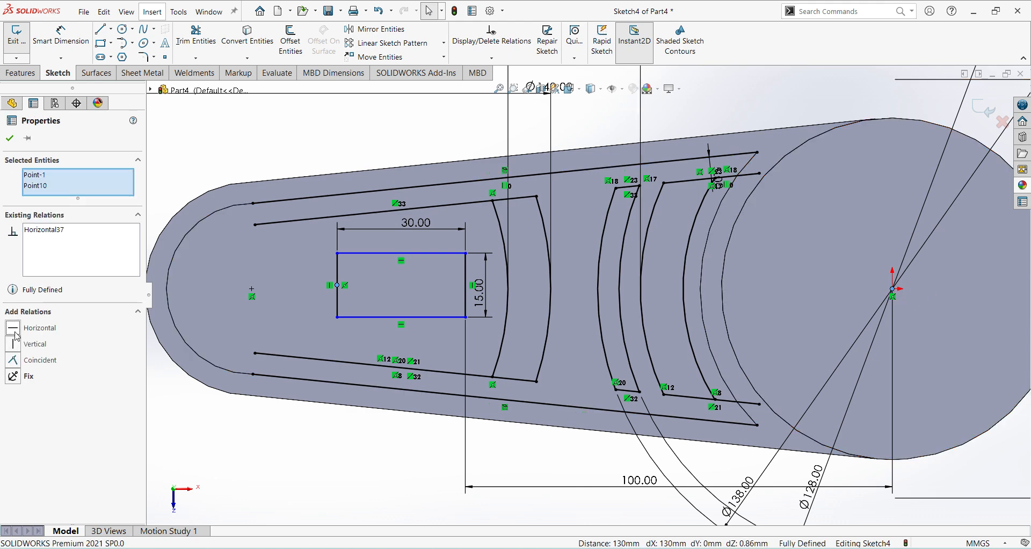
{"action": "key", "text": "Escape"}
{"action": "key", "text": "f"}
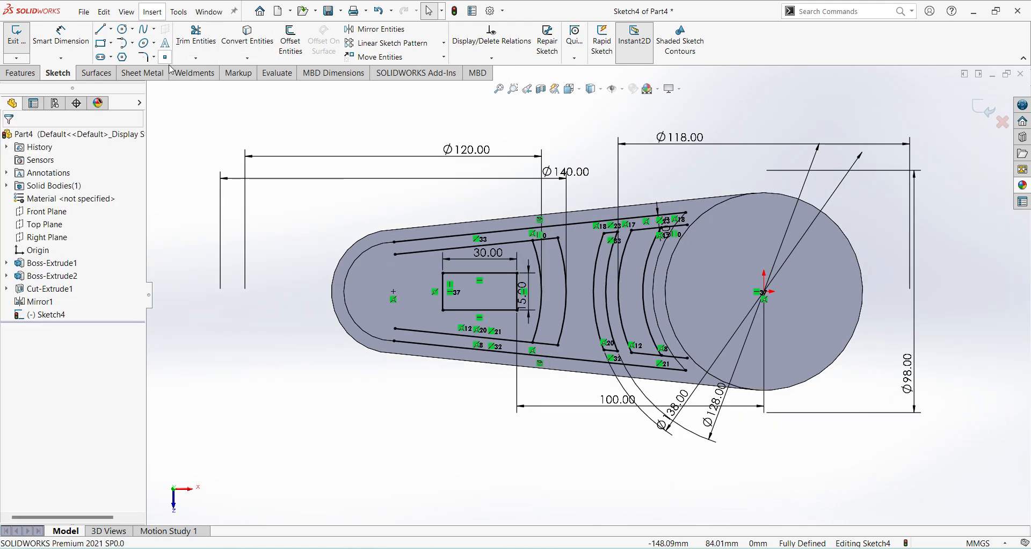
- Sketch a circle centred on the small end's centre point and dimension its diameter as 20 mm
{"action": "left_click", "coordinate": [123, 29]}
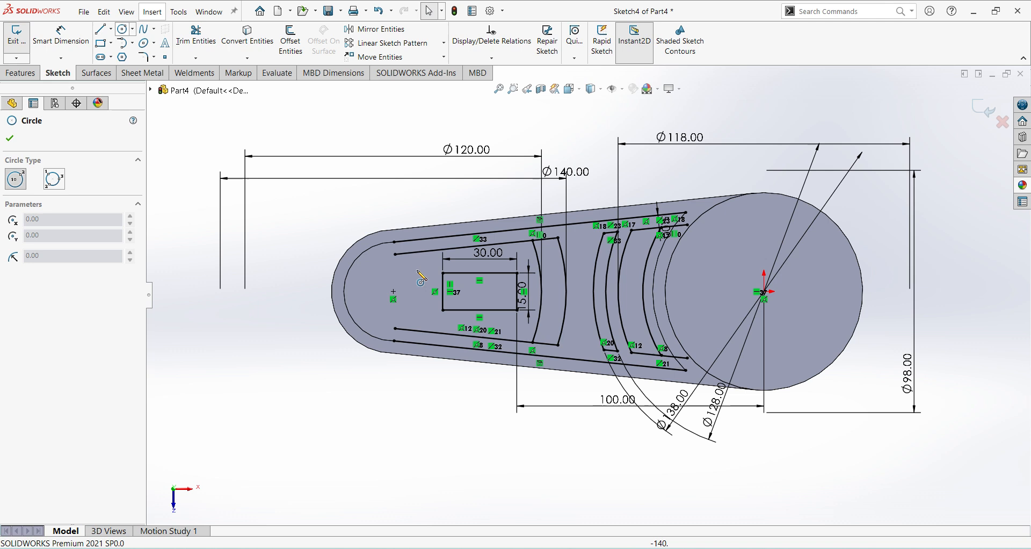
{"action": "left_click", "coordinate": [393, 291]}
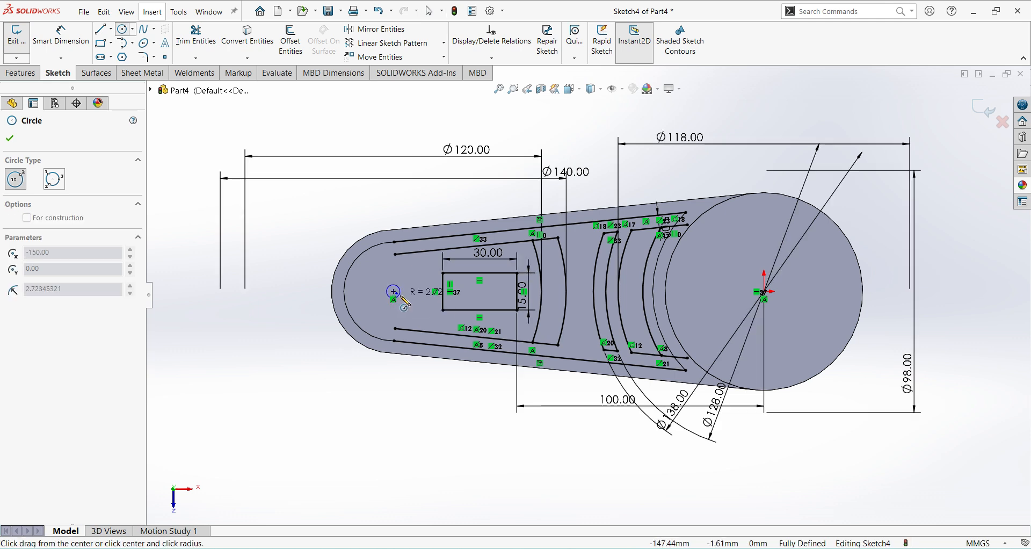
{"action": "left_click", "coordinate": [412, 304]}
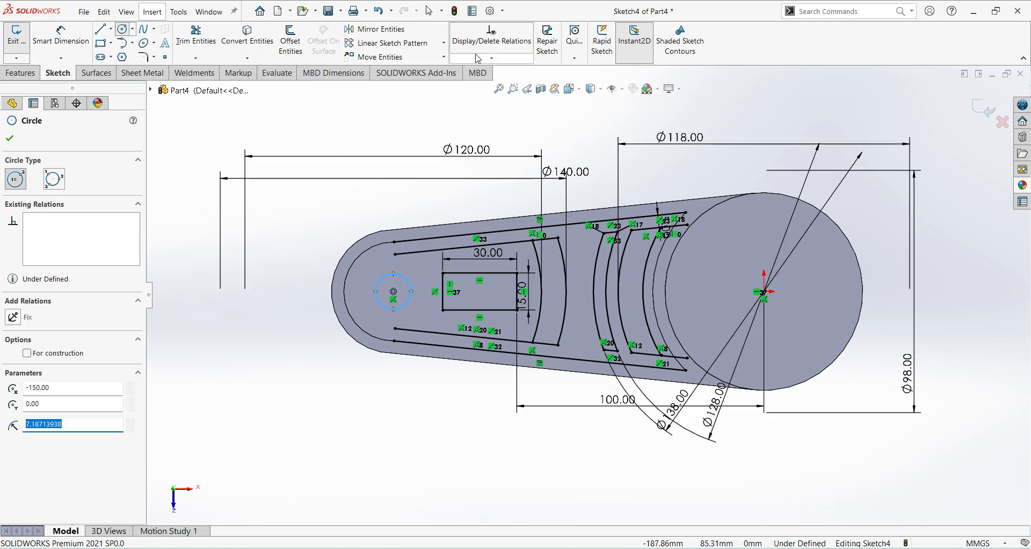
{"action": "right_click", "coordinate": [327, 234]}
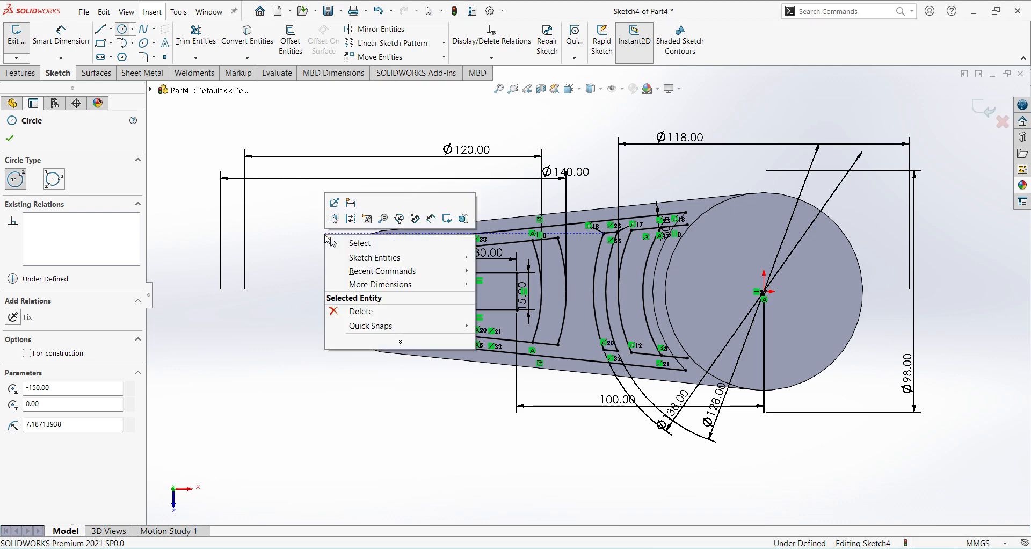
{"action": "left_click", "coordinate": [432, 219]}
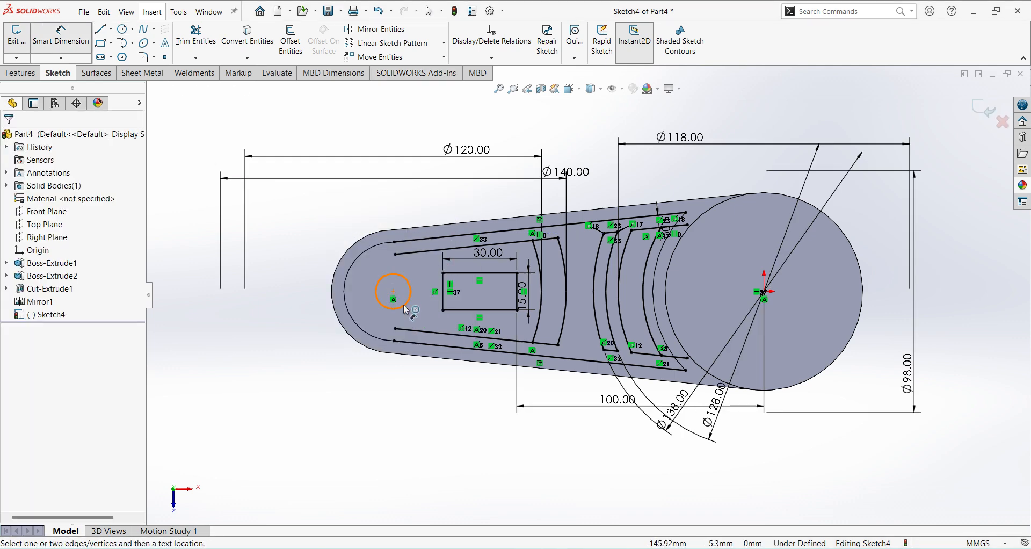
{"action": "left_click", "coordinate": [409, 300]}
{"action": "left_click", "coordinate": [382, 381]}
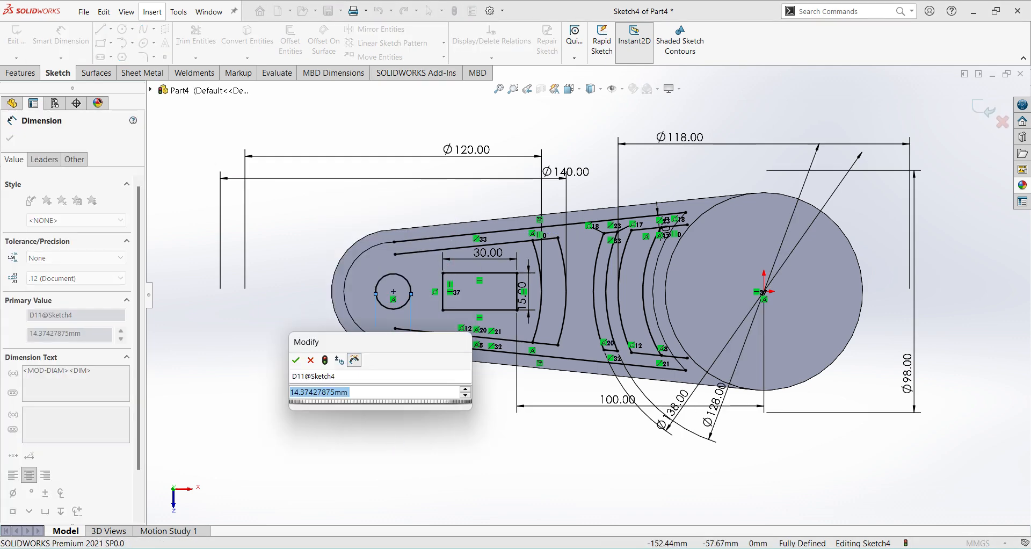
{"action": "type", "text": "20"}
{"action": "key", "text": "Return"}
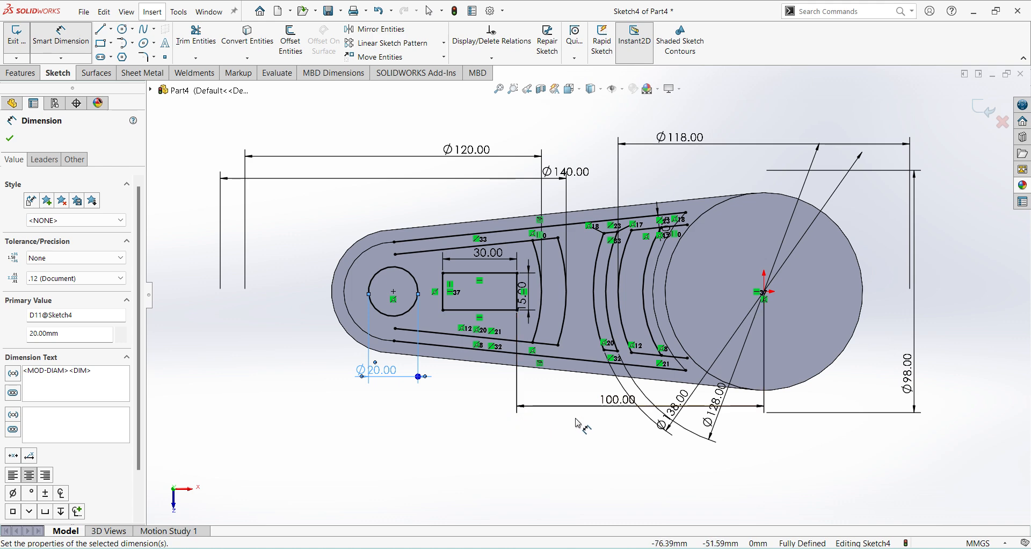
{"action": "key", "text": "Escape"}
- Trim the inner offset line pieces outside the 120 mm and 98 mm arcs, check the reference drawing, and exit the sketch
{"action": "scroll", "coordinate": [524, 234], "scroll_direction": "down", "scroll_amount": 3}
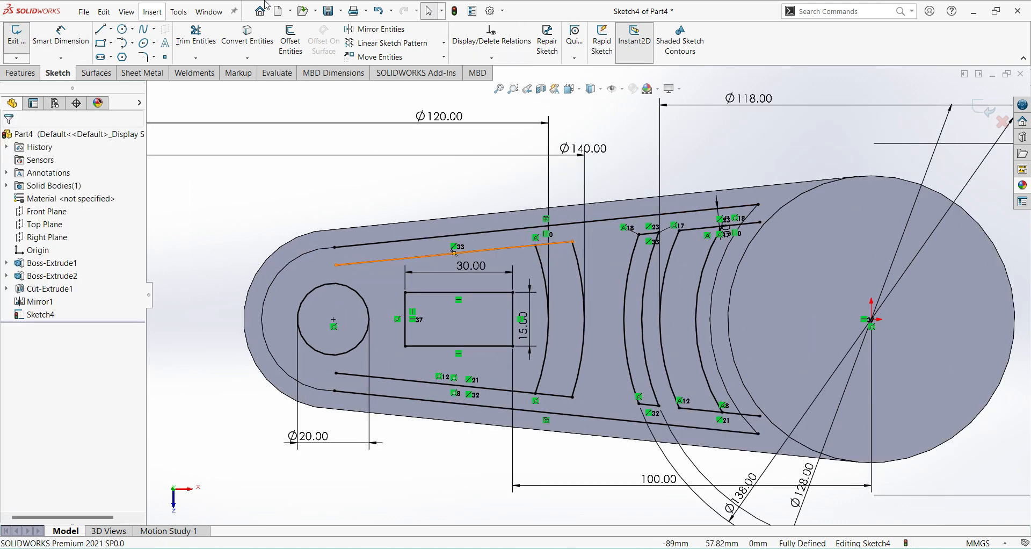
{"action": "left_click", "coordinate": [188, 49]}
{"action": "left_click", "coordinate": [429, 256]}
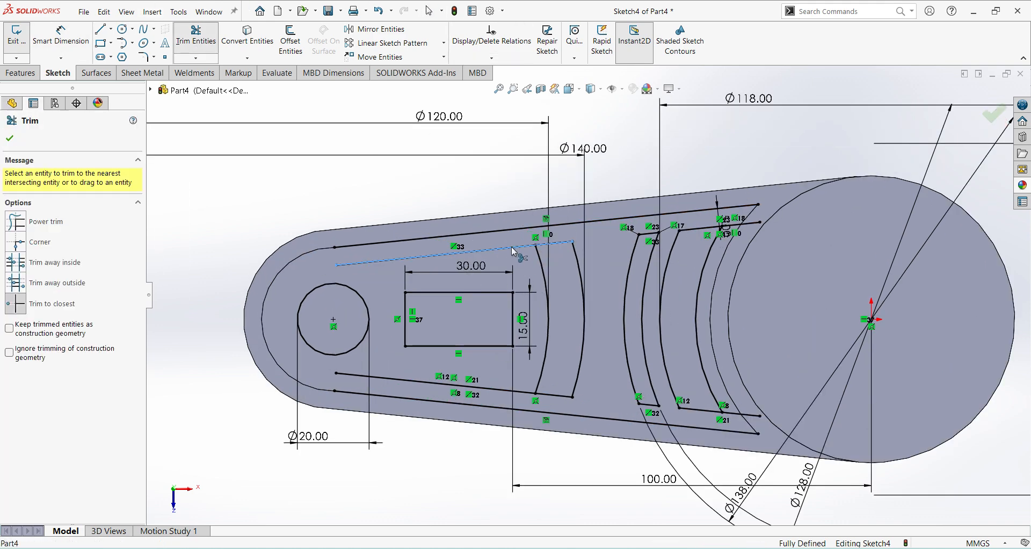
{"action": "left_click", "coordinate": [508, 390]}
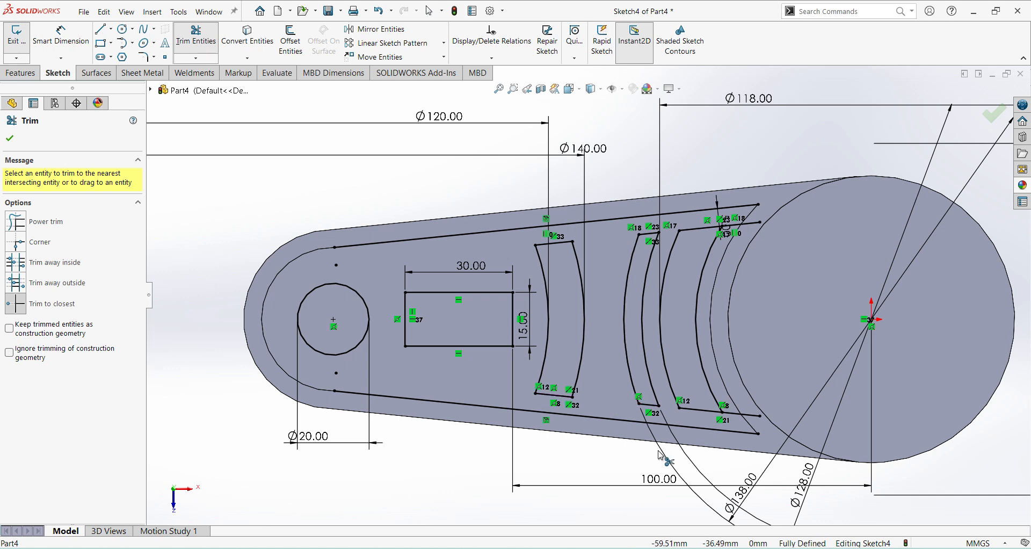
{"action": "left_click", "coordinate": [752, 415]}
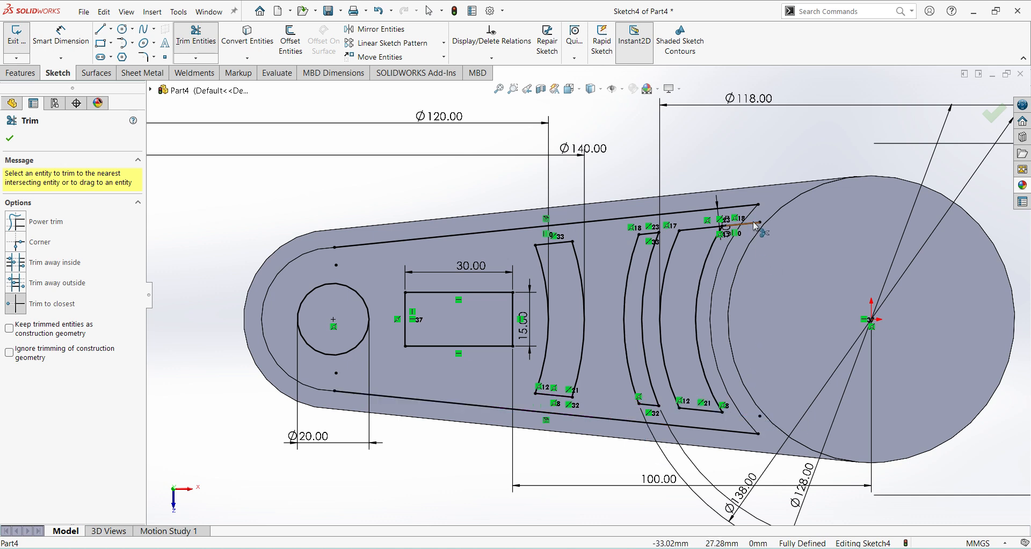
{"action": "left_click", "coordinate": [755, 223]}
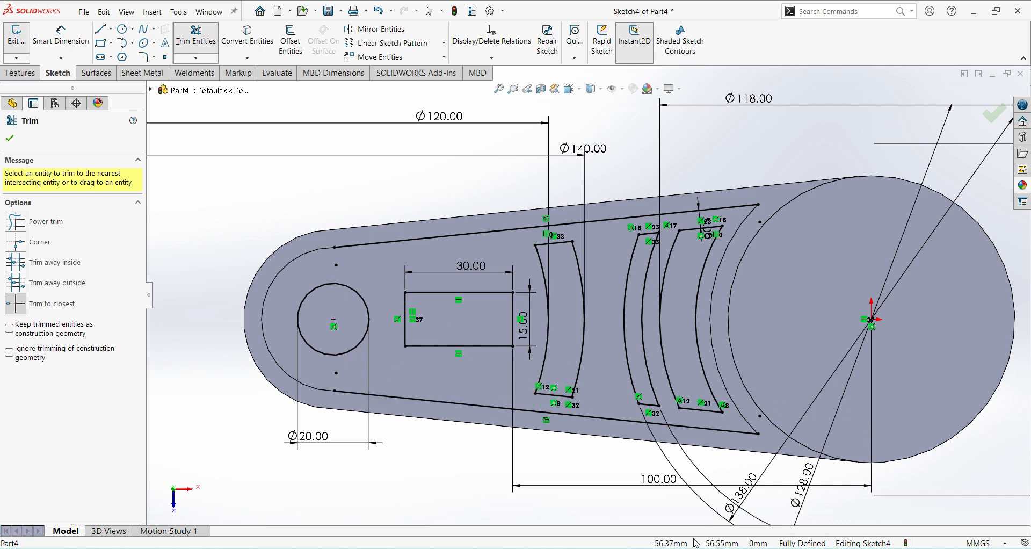
{"action": "key", "text": "alt+Tab"}
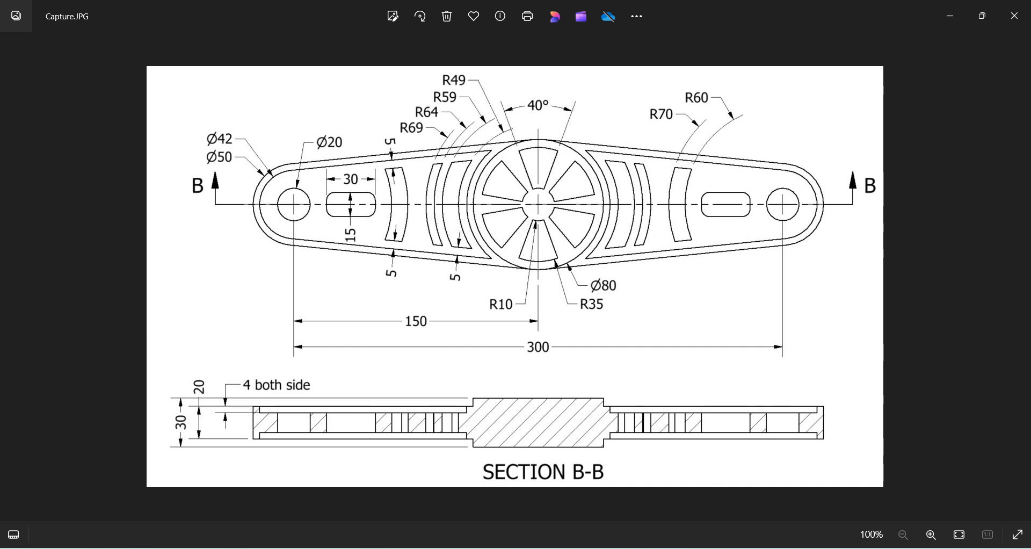
{"action": "key", "text": "alt+Tab"}
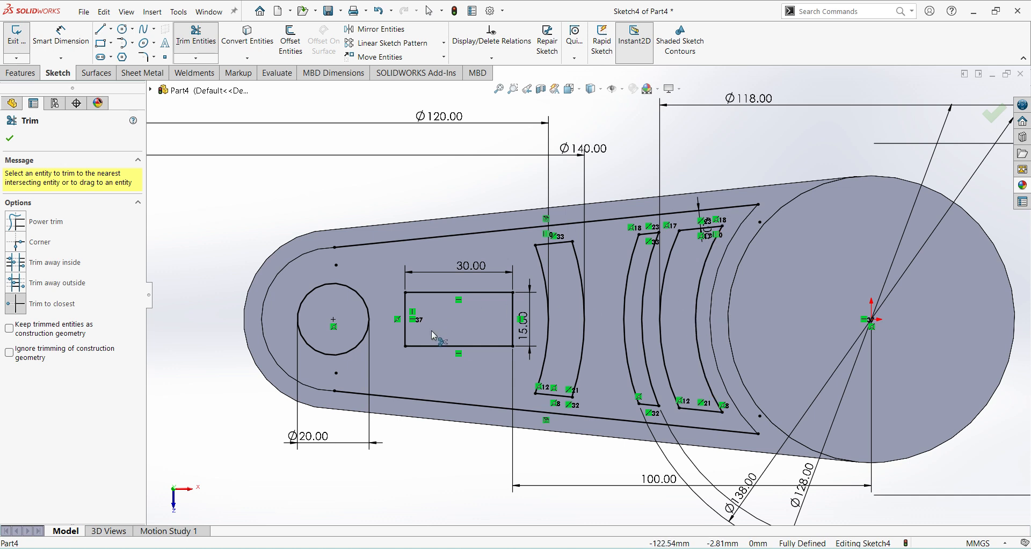
{"action": "left_click", "coordinate": [992, 114]}
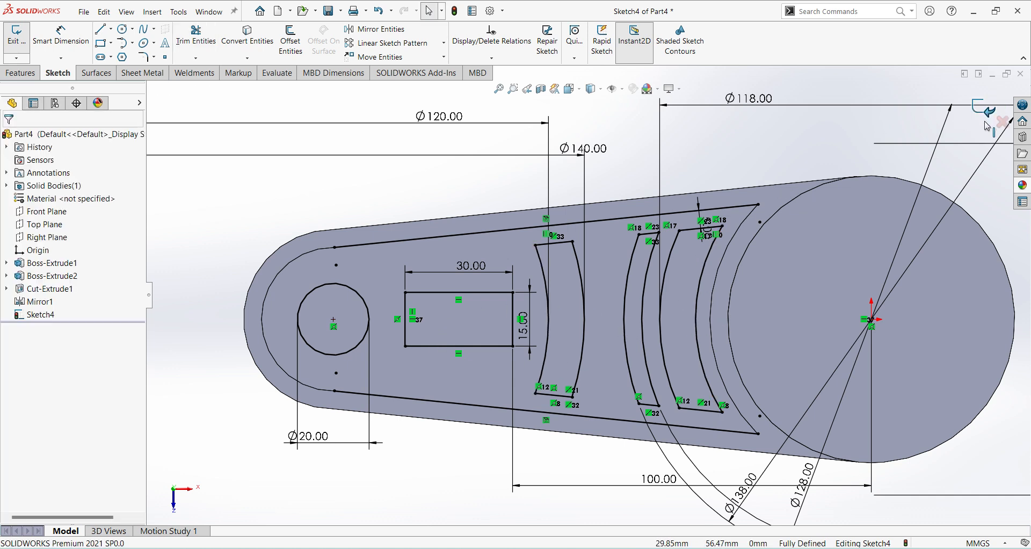
{"action": "left_click", "coordinate": [985, 115]}
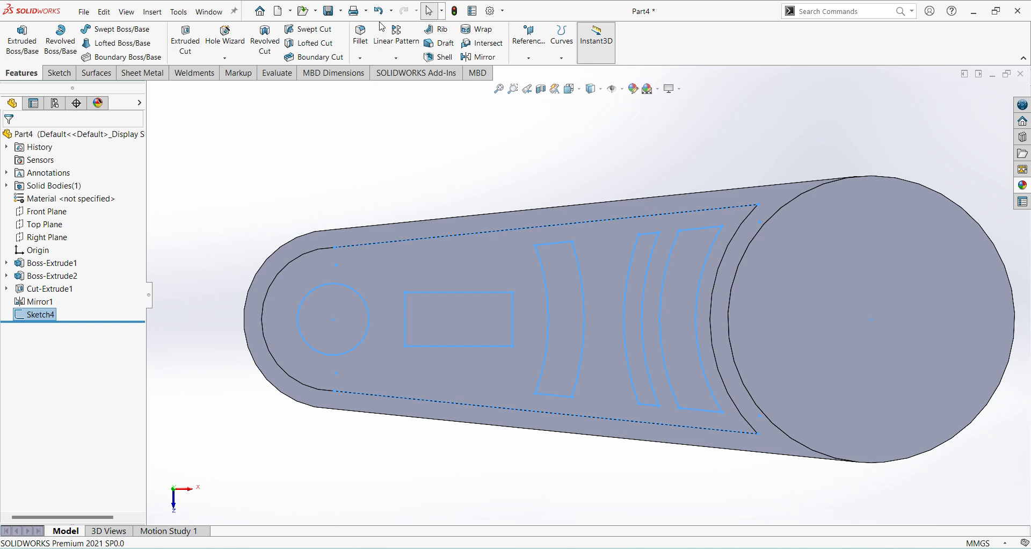
- Extrude-cut the circle, rectangle and three arc-shaped regions of the pocket sketch with the Through All end condition
{"action": "left_click", "coordinate": [185, 39]}
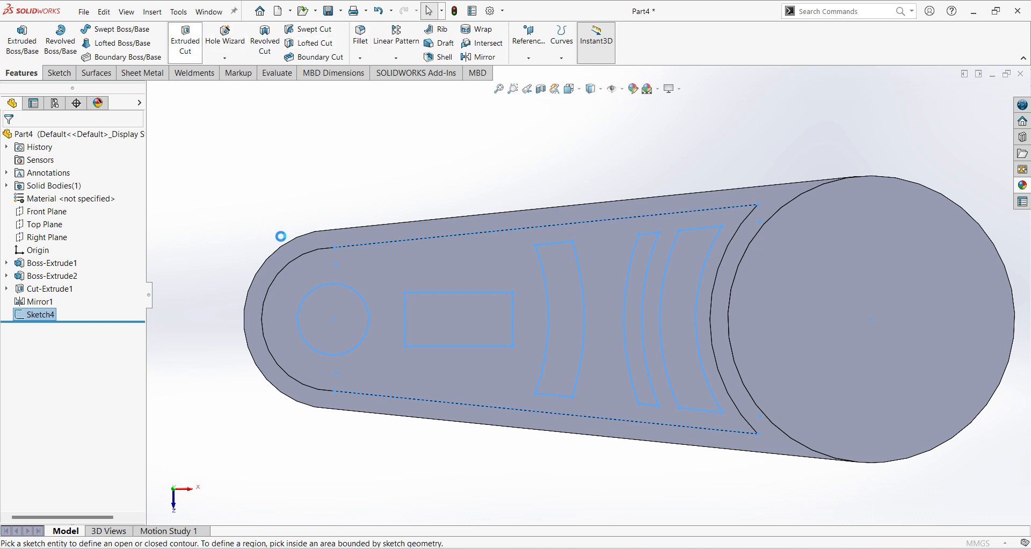
{"action": "left_click", "coordinate": [348, 321]}
{"action": "left_click", "coordinate": [451, 323]}
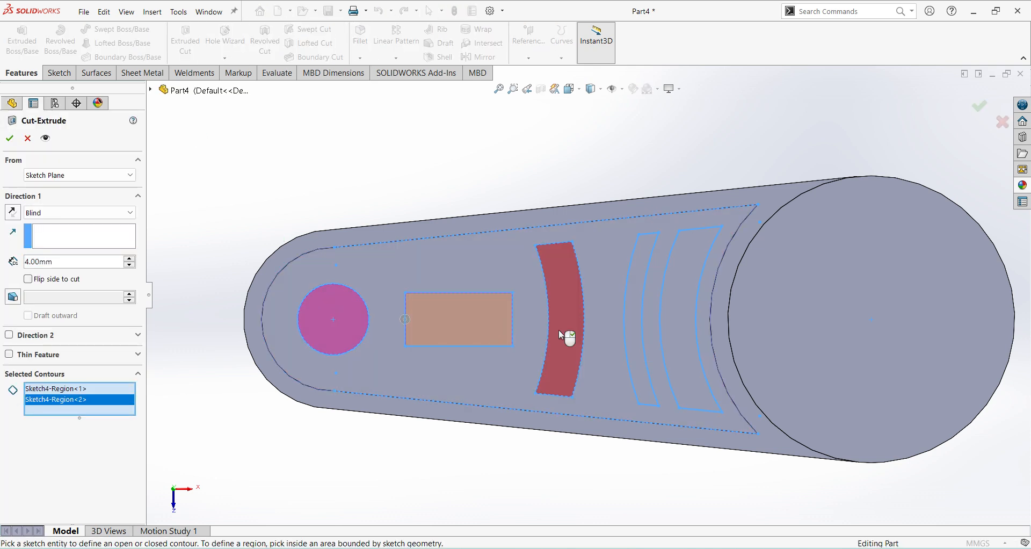
{"action": "left_click", "coordinate": [558, 332]}
{"action": "left_click", "coordinate": [639, 348]}
{"action": "left_click", "coordinate": [683, 352]}
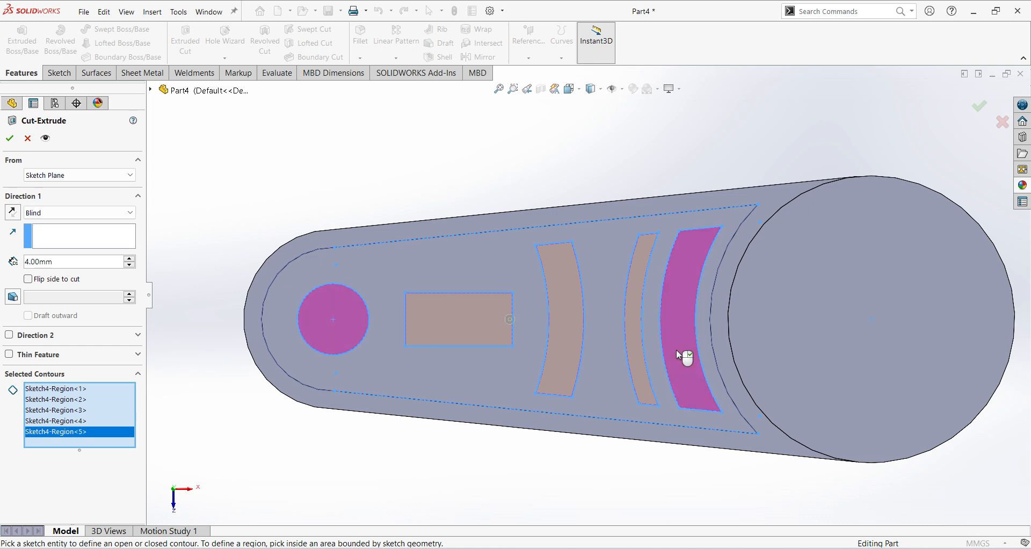
{"action": "left_click", "coordinate": [128, 213]}
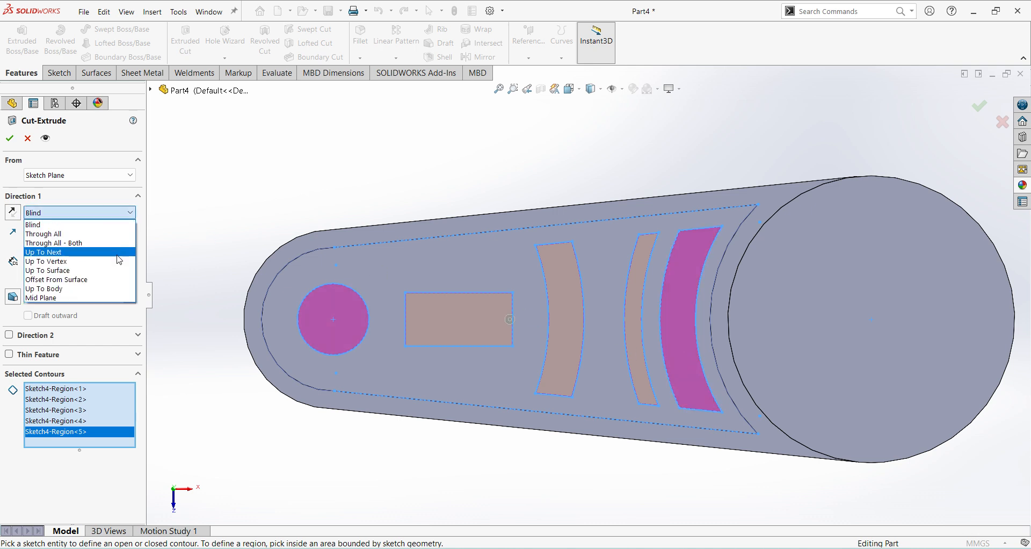
{"action": "left_click", "coordinate": [108, 237]}
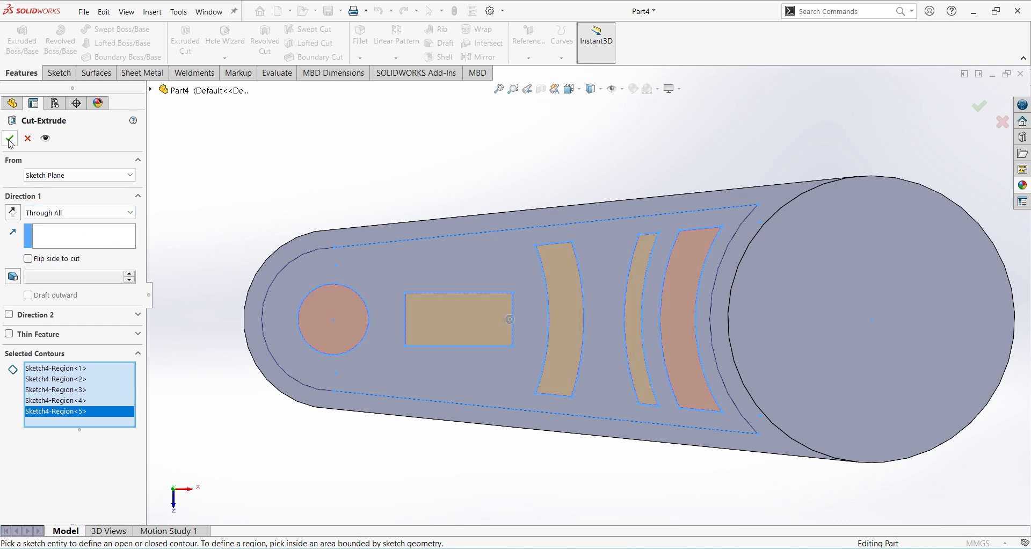
{"action": "left_click", "coordinate": [10, 138]}
- Mirror the Boss-Extrude2, Cut-Extrude1, Mirror1 and Cut-Extrude2 features about the Right Plane to form the opposite arm
{"action": "left_click", "coordinate": [570, 88]}
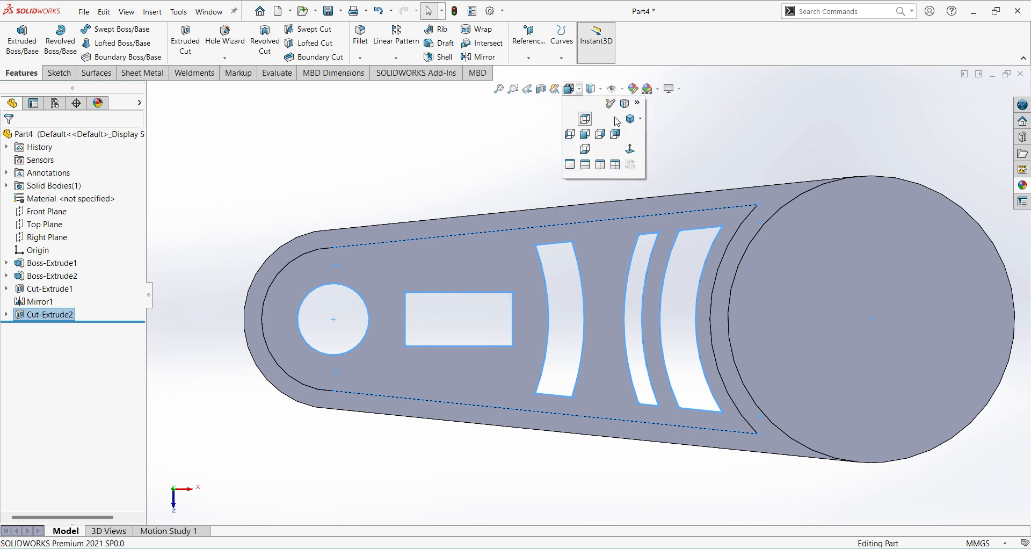
{"action": "left_click", "coordinate": [641, 120]}
{"action": "left_click", "coordinate": [651, 134]}
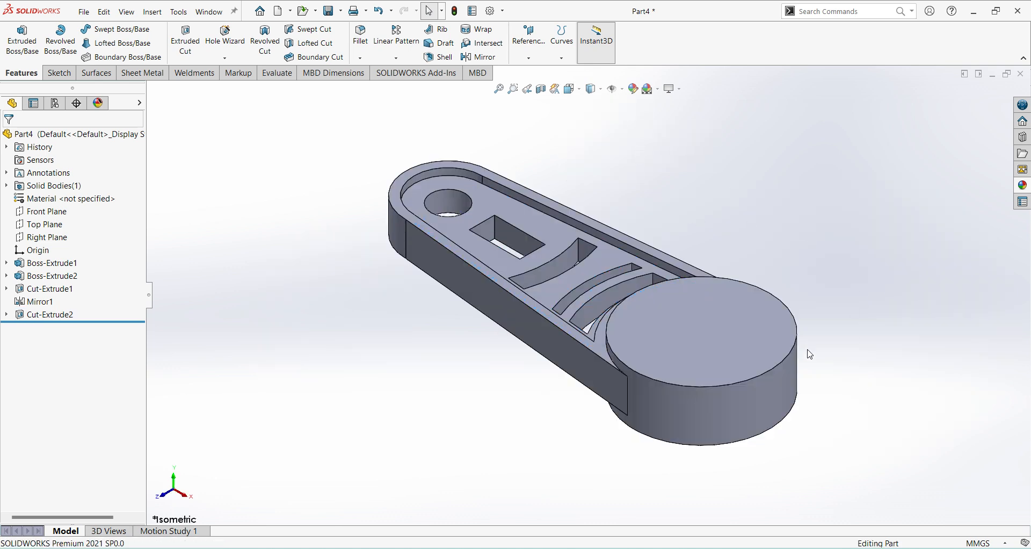
{"action": "left_click", "coordinate": [52, 315]}
{"action": "left_click", "coordinate": [48, 301], "text": "ctrl"}
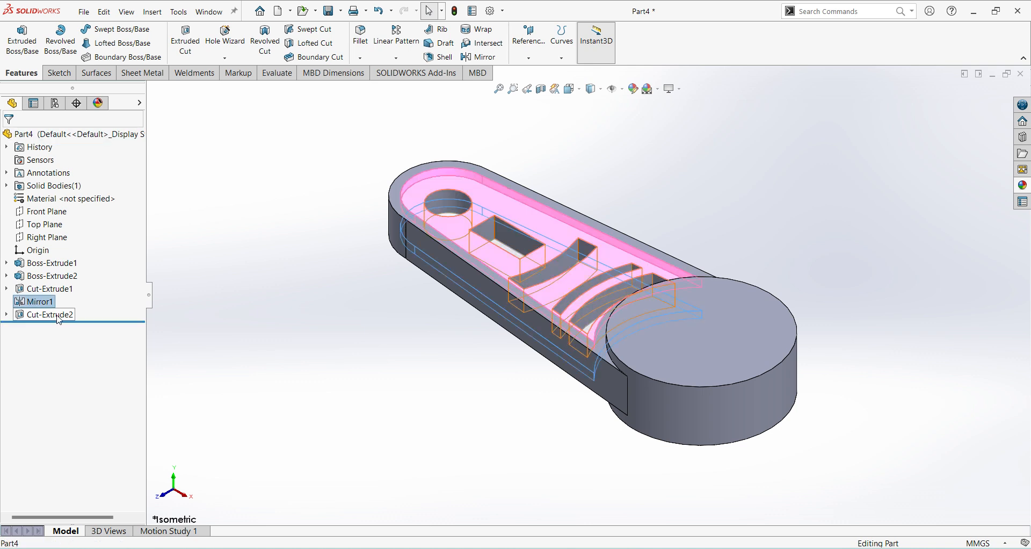
{"action": "left_click", "coordinate": [63, 289], "text": "ctrl"}
{"action": "left_click", "coordinate": [65, 275], "text": "ctrl"}
{"action": "left_click", "coordinate": [77, 263], "text": "ctrl"}
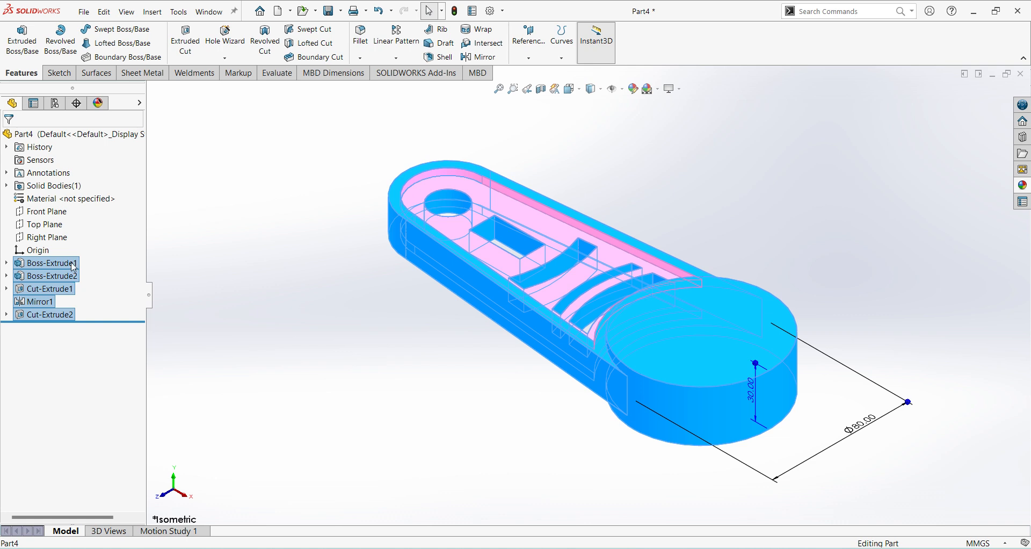
{"action": "left_click", "coordinate": [75, 267], "text": "ctrl"}
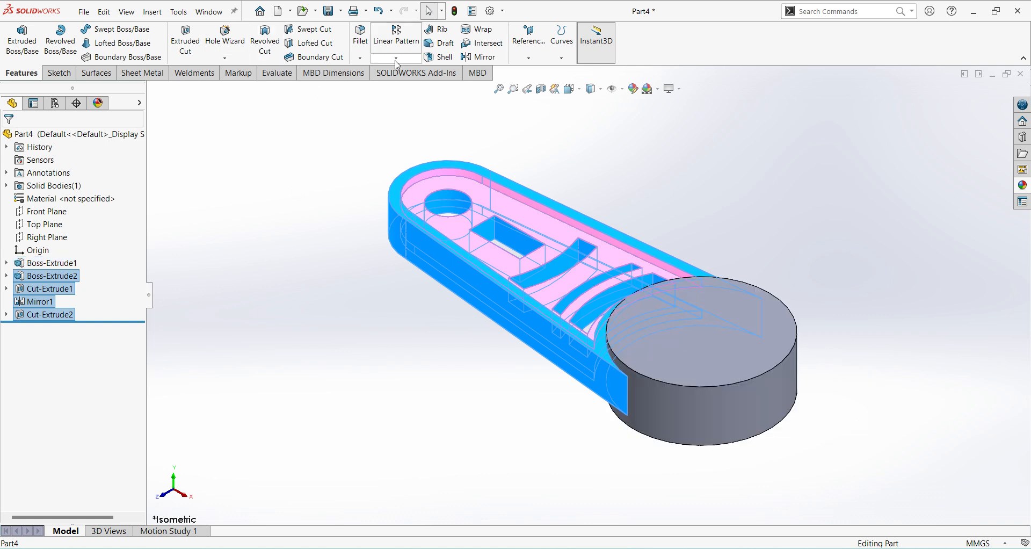
{"action": "left_click", "coordinate": [475, 57]}
{"action": "left_click", "coordinate": [151, 91]}
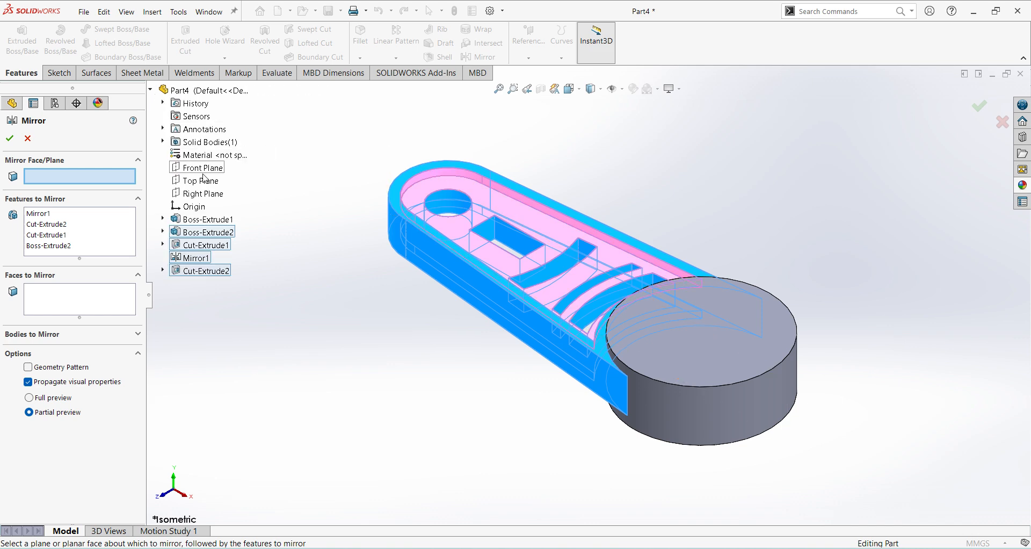
{"action": "left_click", "coordinate": [204, 193]}
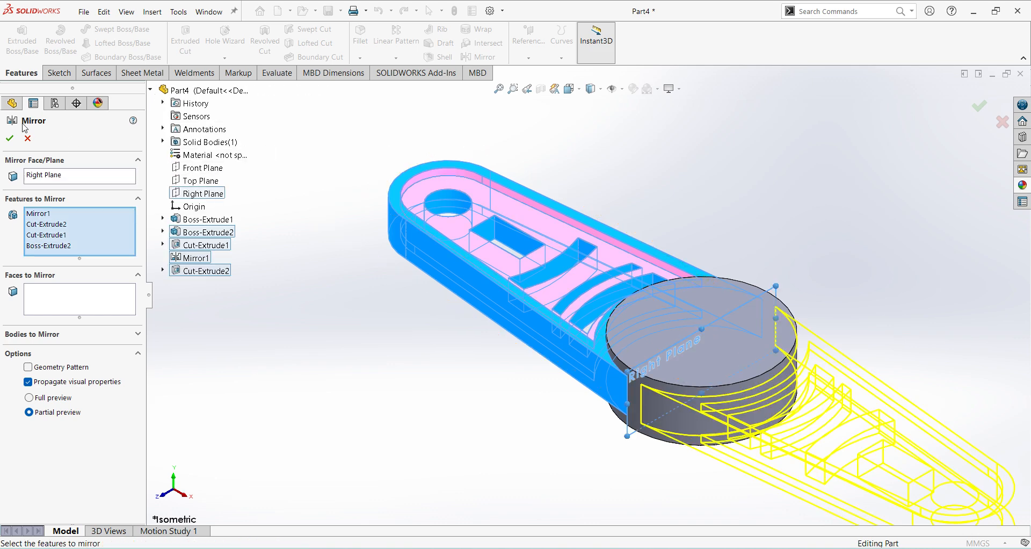
{"action": "left_click", "coordinate": [10, 139]}
{"action": "key", "text": "f"}
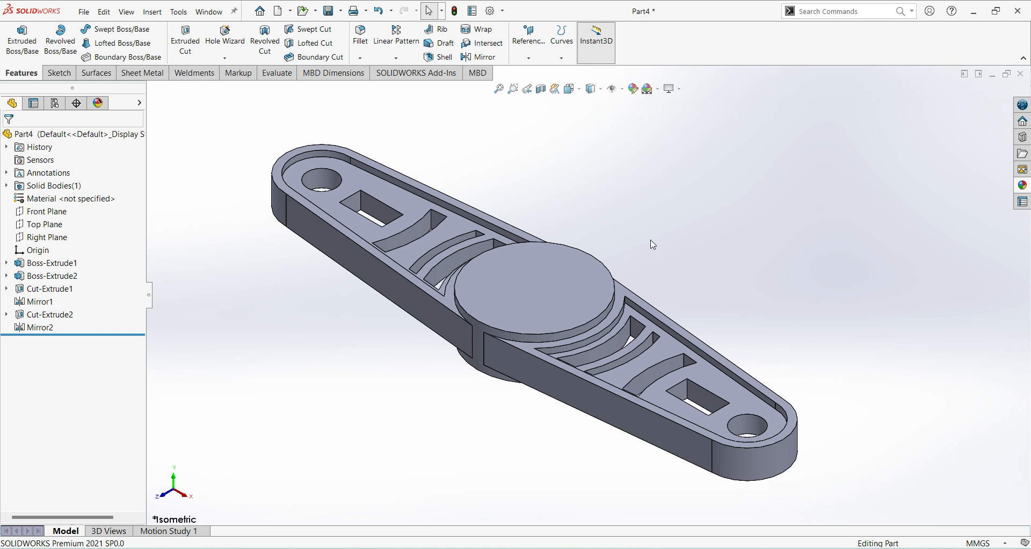
- Check the reference drawing and start a sketch on the upper face of the central disc, viewed normal to it
{"action": "key", "text": "alt+Tab"}
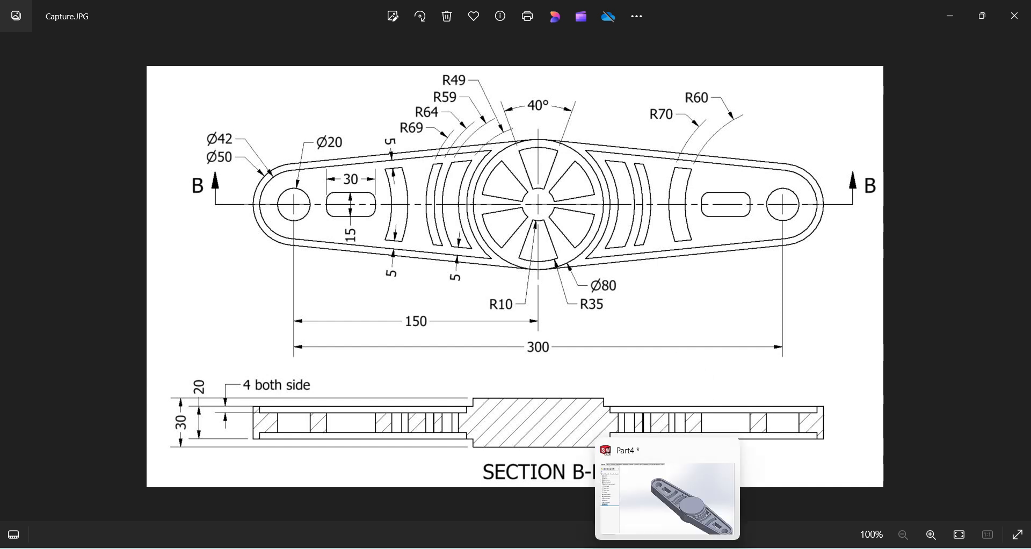
{"action": "left_click", "coordinate": [667, 547]}
{"action": "left_click", "coordinate": [565, 307]}
{"action": "left_click", "coordinate": [602, 262]}
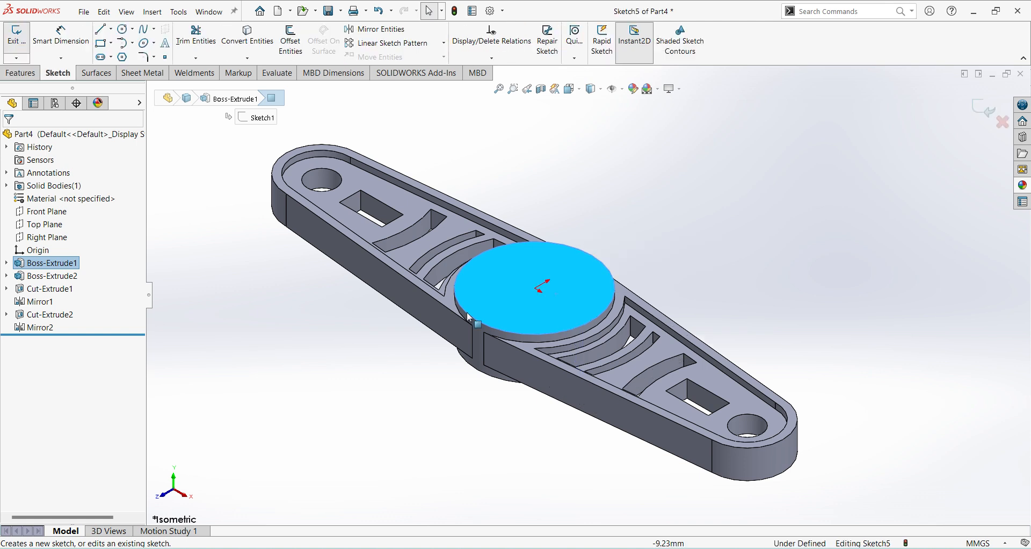
{"action": "left_click", "coordinate": [42, 340]}
{"action": "left_click", "coordinate": [72, 332]}
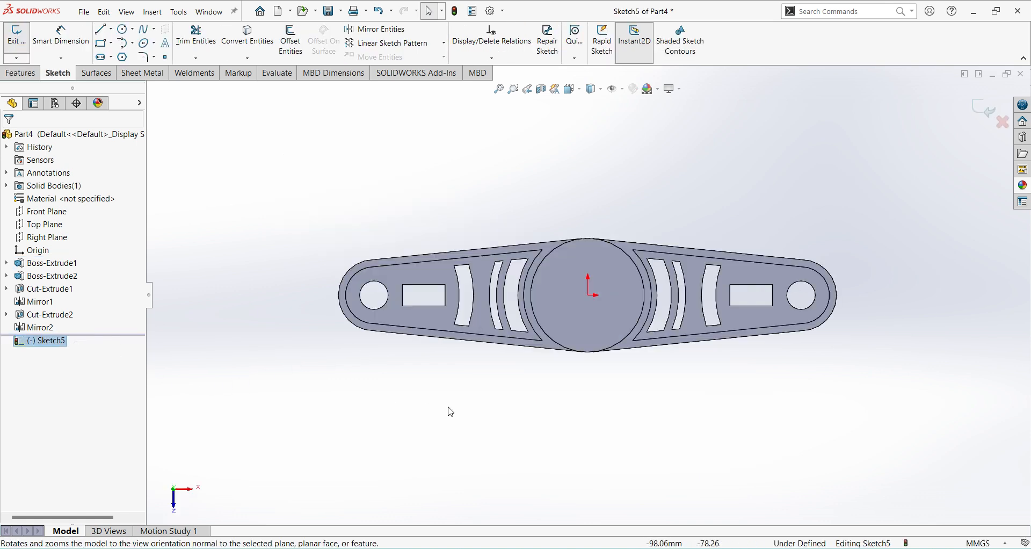
{"action": "scroll", "coordinate": [639, 258], "scroll_direction": "down", "scroll_amount": 2}
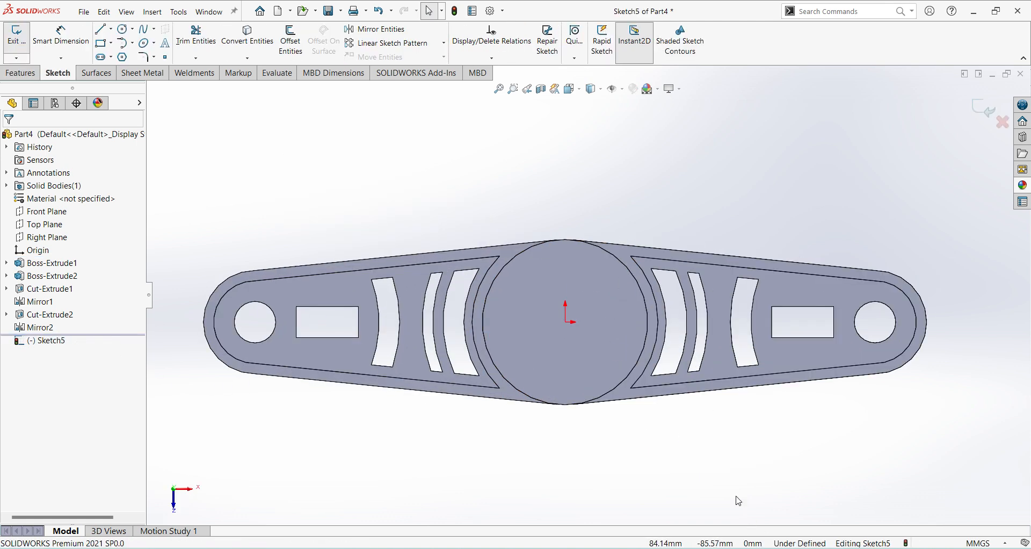
- Sketch two concentric circles centred on the origin, with radii of about 10 mm and 29 mm
{"action": "left_click", "coordinate": [123, 31]}
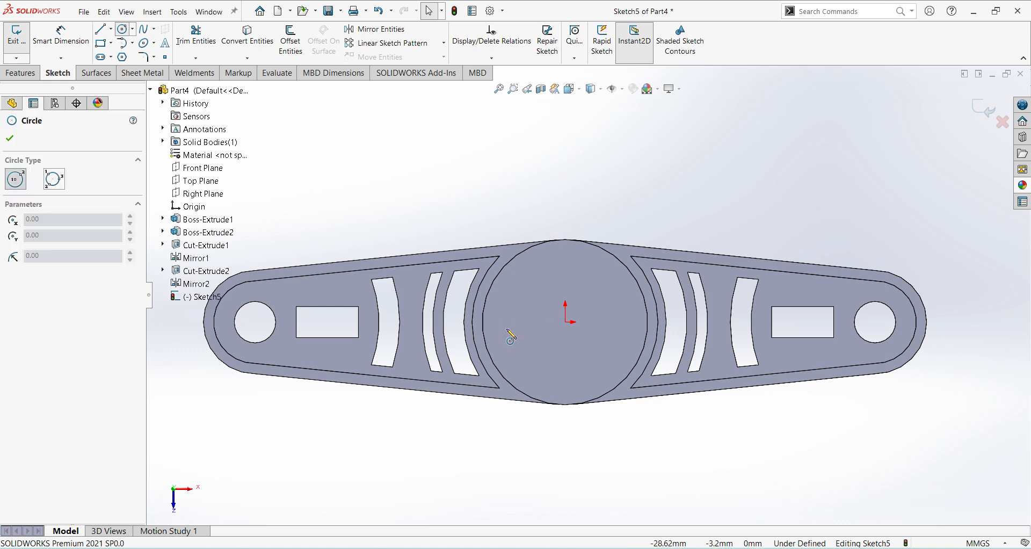
{"action": "left_click", "coordinate": [565, 321]}
{"action": "left_click", "coordinate": [572, 342]}
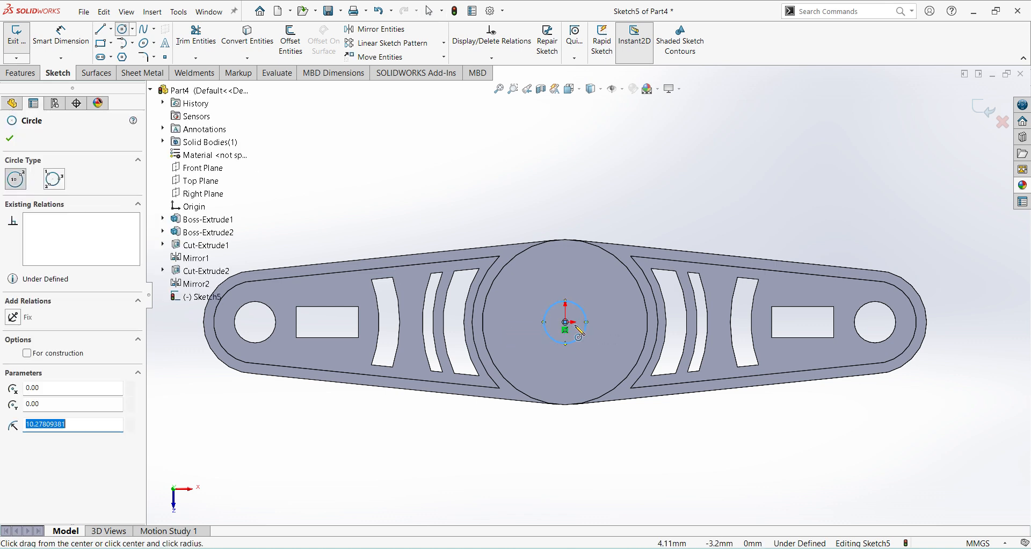
{"action": "left_click", "coordinate": [565, 322]}
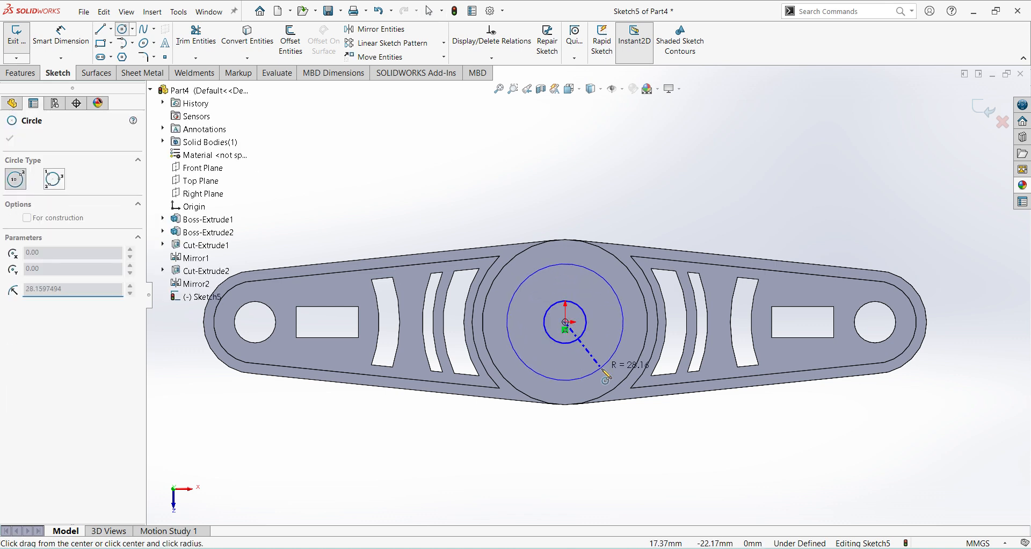
{"action": "left_click", "coordinate": [608, 365]}
- Dimension the inner circle's diameter as 20 mm and the outer circle's diameter as 70 mm
{"action": "right_click", "coordinate": [659, 461]}
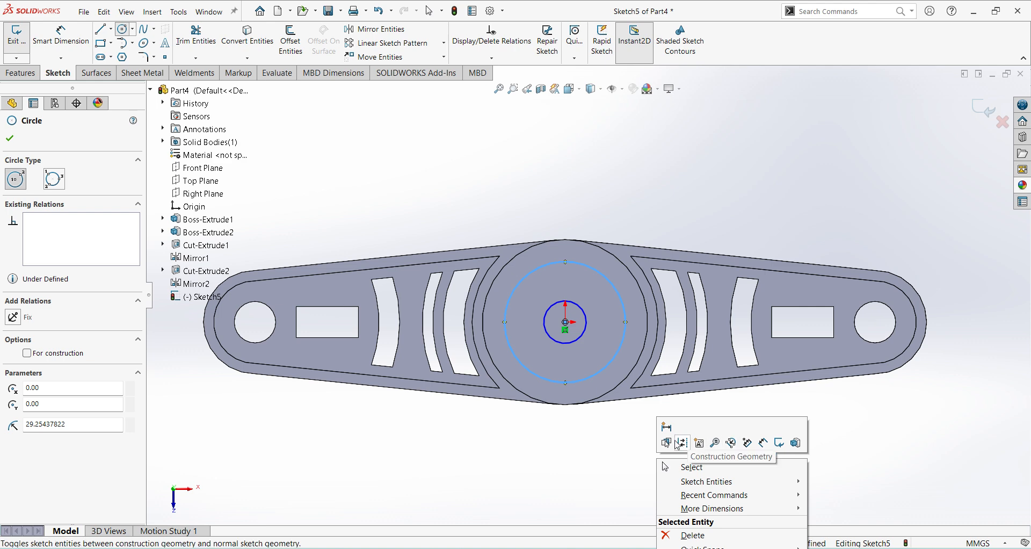
{"action": "left_click", "coordinate": [779, 442]}
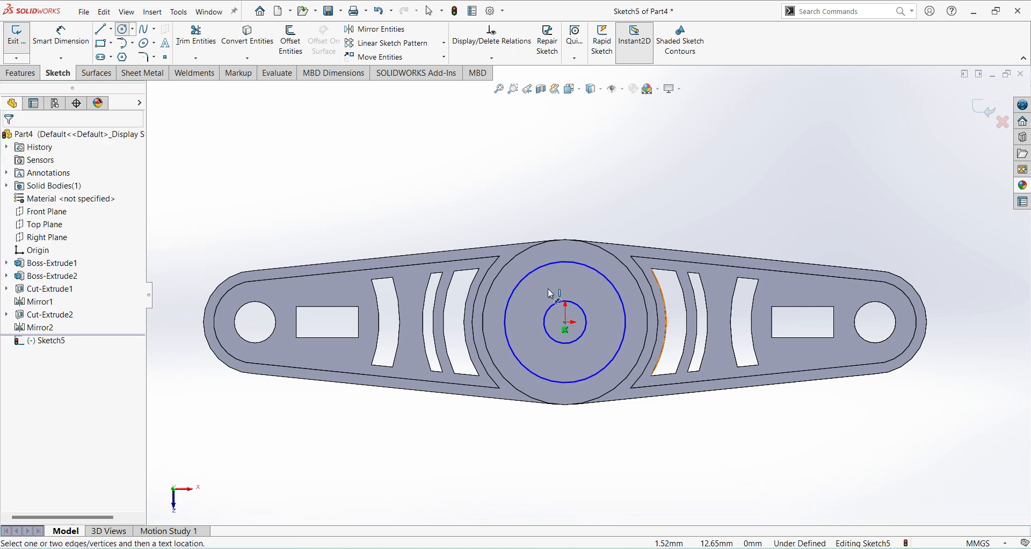
{"action": "left_click", "coordinate": [580, 309]}
{"action": "left_click", "coordinate": [657, 239]}
{"action": "type", "text": "20"}
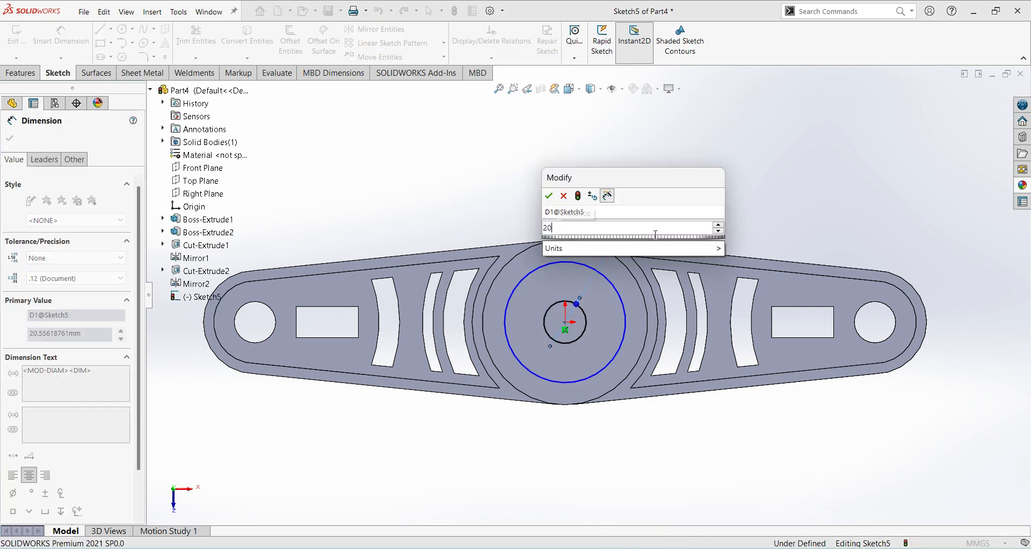
{"action": "key", "text": "Return"}
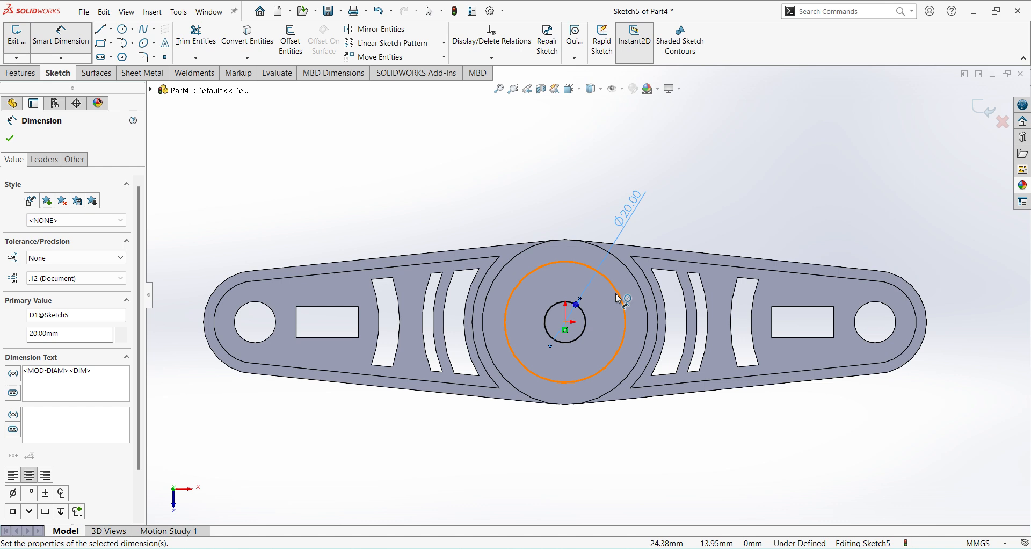
{"action": "left_click", "coordinate": [617, 298]}
{"action": "left_click", "coordinate": [695, 202]}
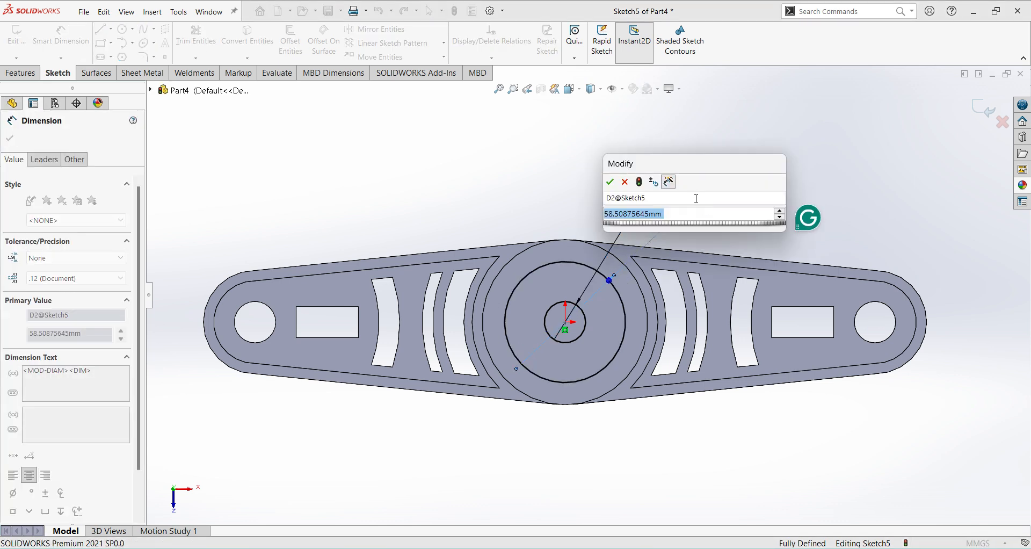
{"action": "type", "text": "70"}
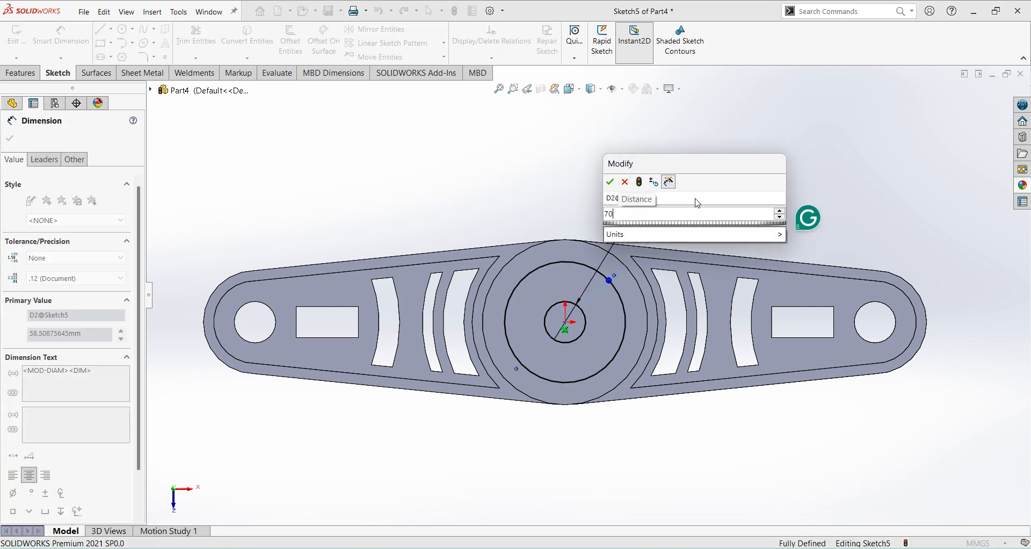
{"action": "key", "text": "Return"}
{"action": "scroll", "coordinate": [644, 344], "scroll_direction": "down", "scroll_amount": 1}
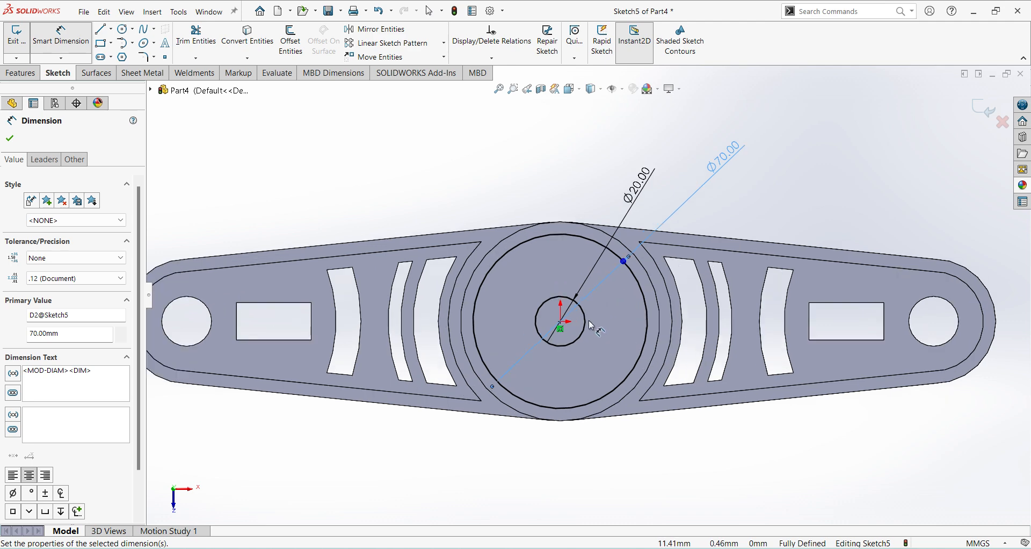
{"action": "key", "text": "Escape"}
- Draw a vertical centerline from the origin up to the 70 mm circle
{"action": "scroll", "coordinate": [521, 336], "scroll_direction": "down", "scroll_amount": 2}
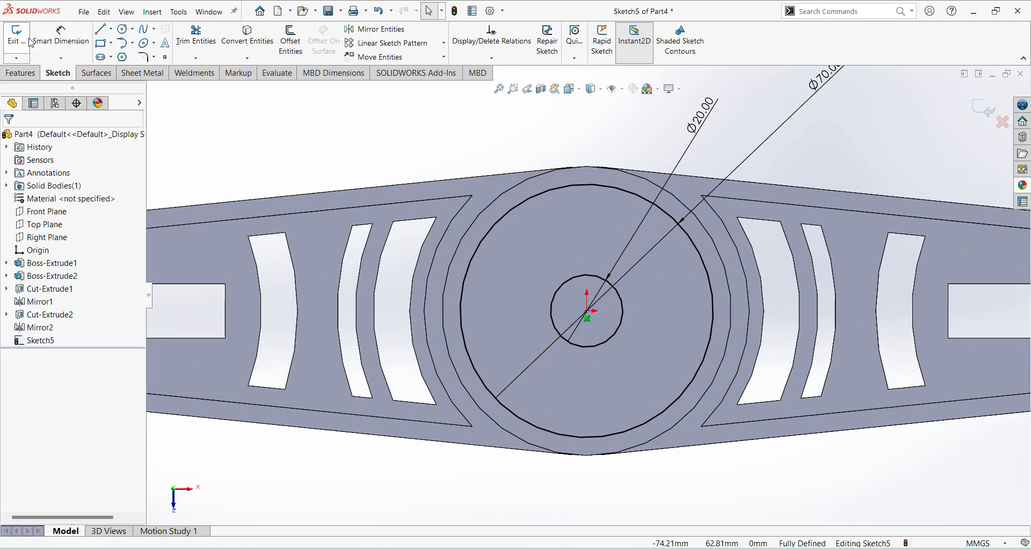
{"action": "left_click", "coordinate": [111, 28]}
{"action": "left_click", "coordinate": [126, 56]}
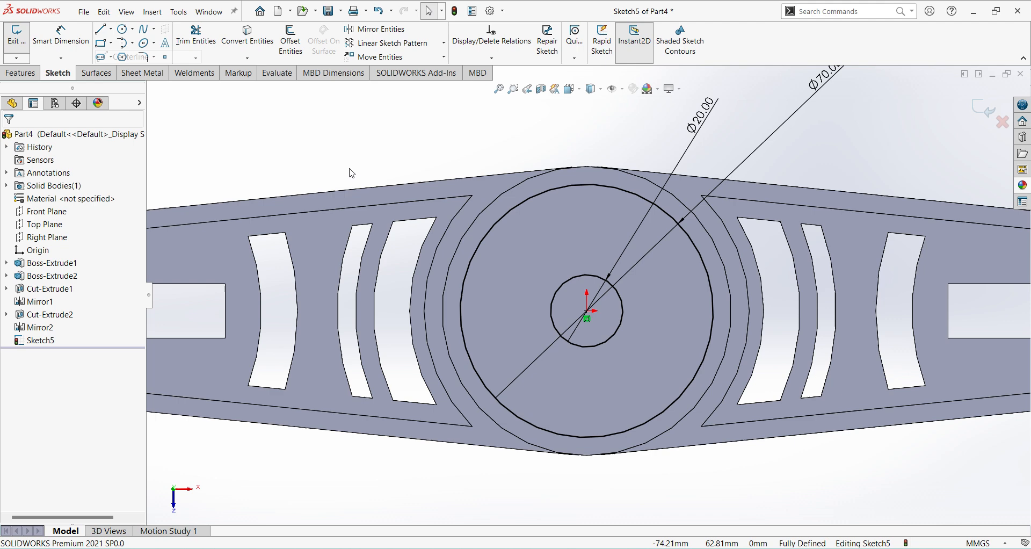
{"action": "left_click", "coordinate": [587, 311]}
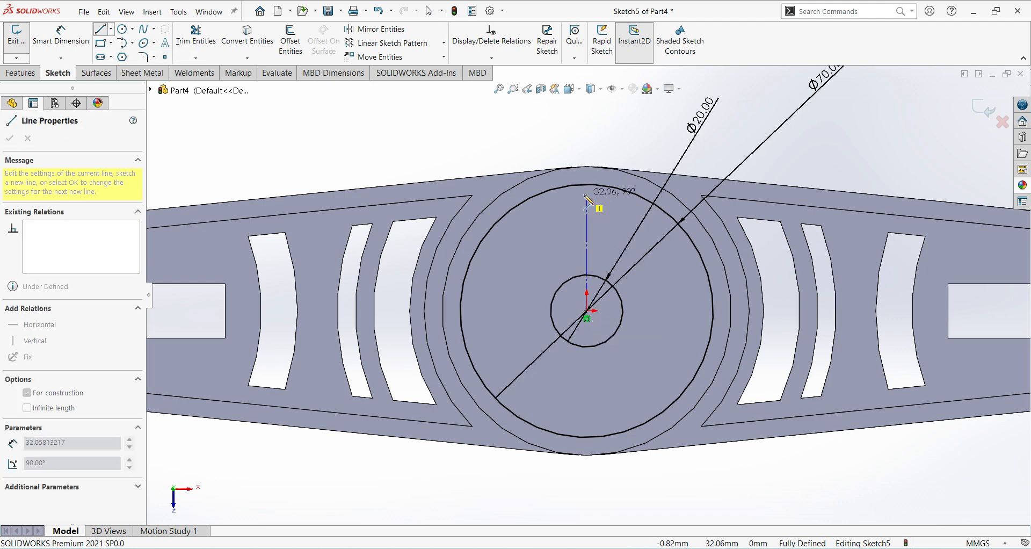
{"action": "left_click", "coordinate": [587, 185]}
{"action": "right_click", "coordinate": [554, 214]}
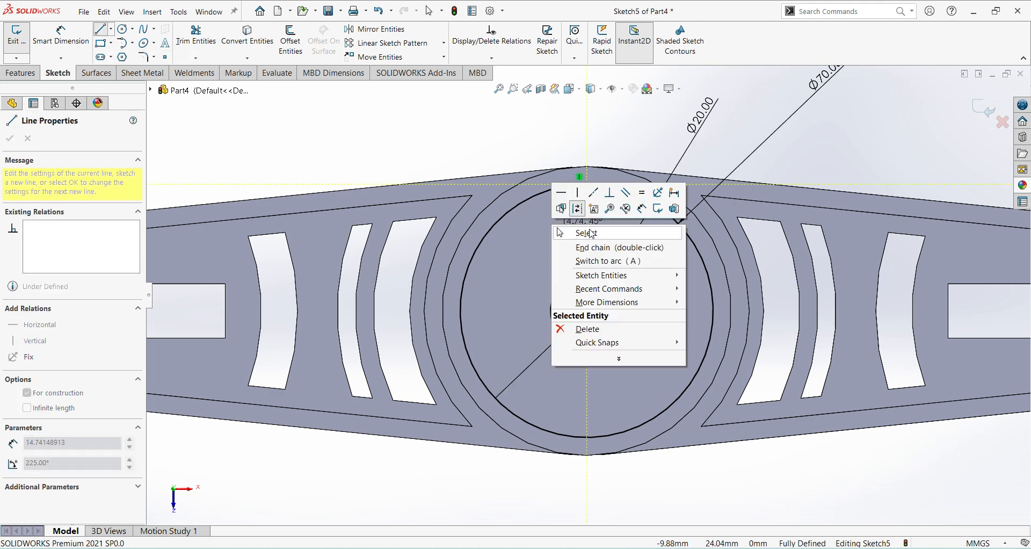
{"action": "left_click", "coordinate": [569, 231]}
- Draw two lines joining the 70 mm circle to the origin, one on each side of the centerline and about 45° apart
{"action": "left_click", "coordinate": [101, 33]}
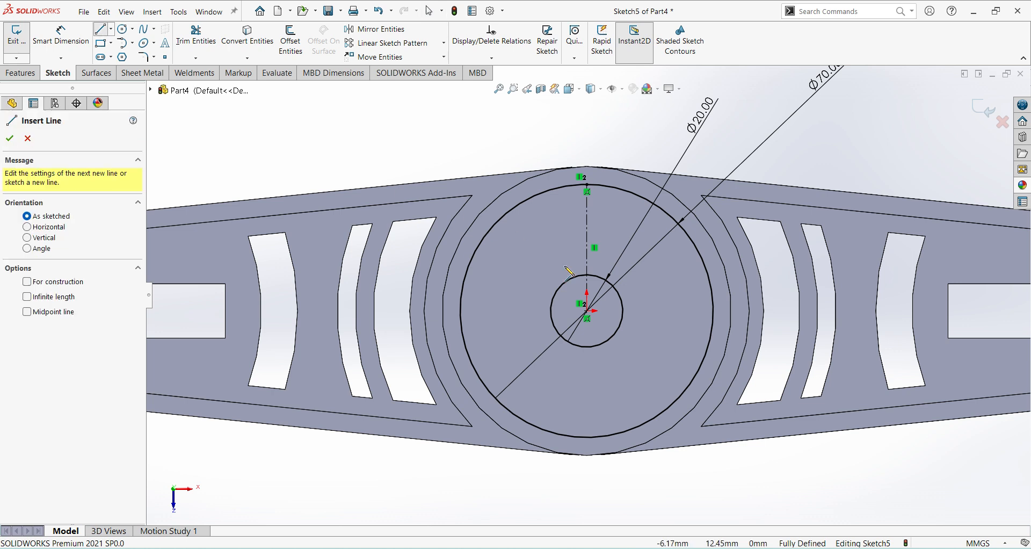
{"action": "left_click", "coordinate": [536, 196]}
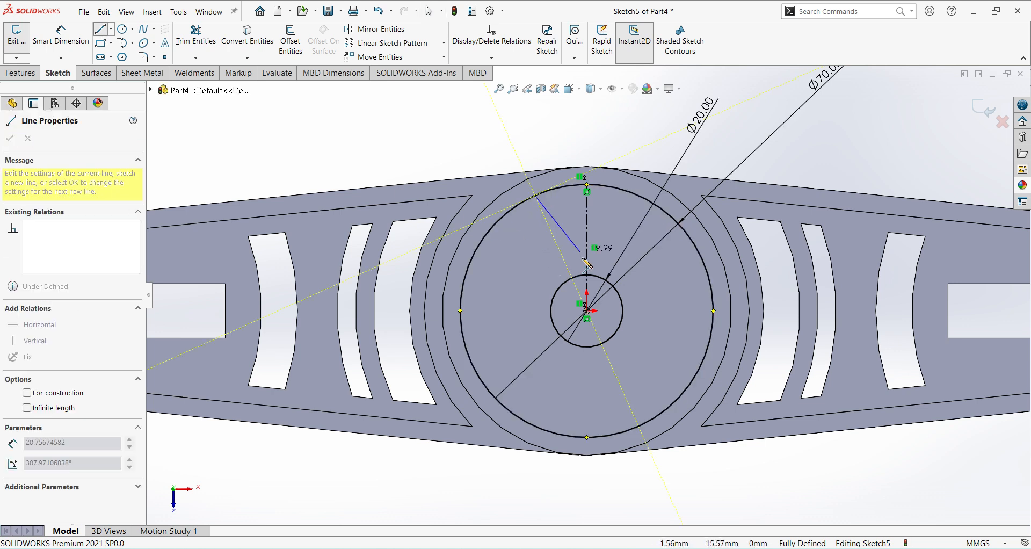
{"action": "left_click", "coordinate": [587, 310]}
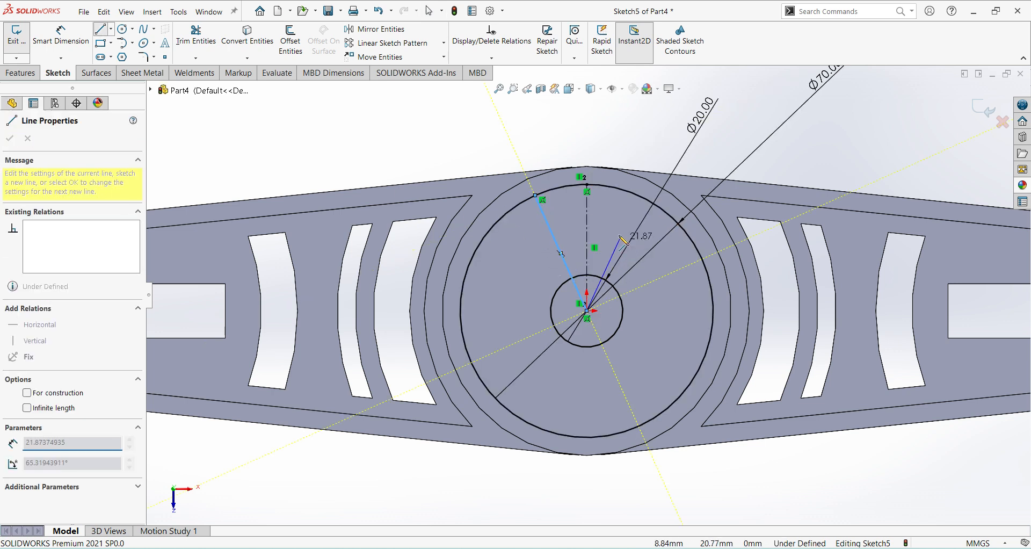
{"action": "left_click", "coordinate": [632, 188]}
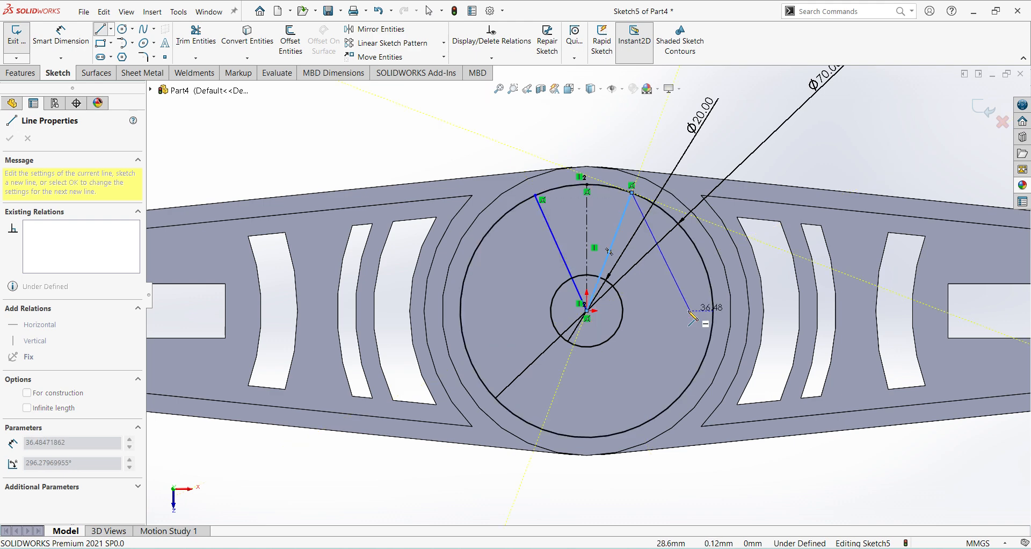
{"action": "key", "text": "Escape"}
- Dimension the angle between the two slanted lines as 40°
{"action": "scroll", "coordinate": [537, 258], "scroll_direction": "down", "scroll_amount": 1}
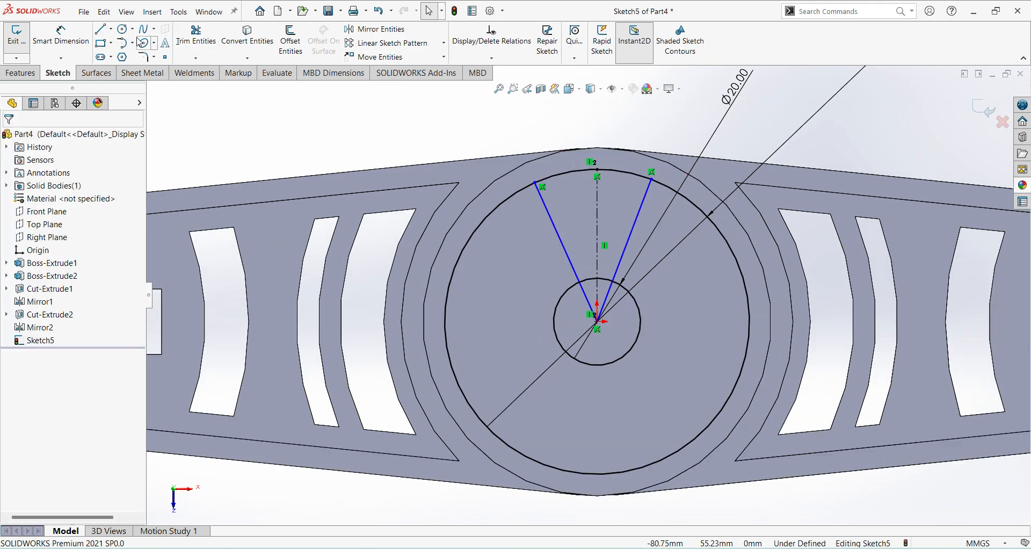
{"action": "left_click", "coordinate": [75, 37]}
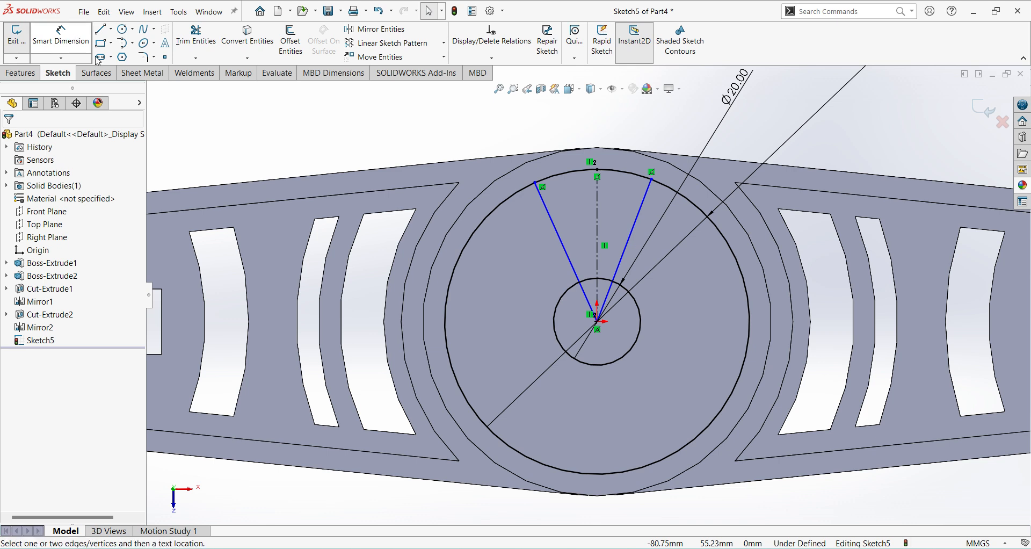
{"action": "left_click", "coordinate": [567, 245]}
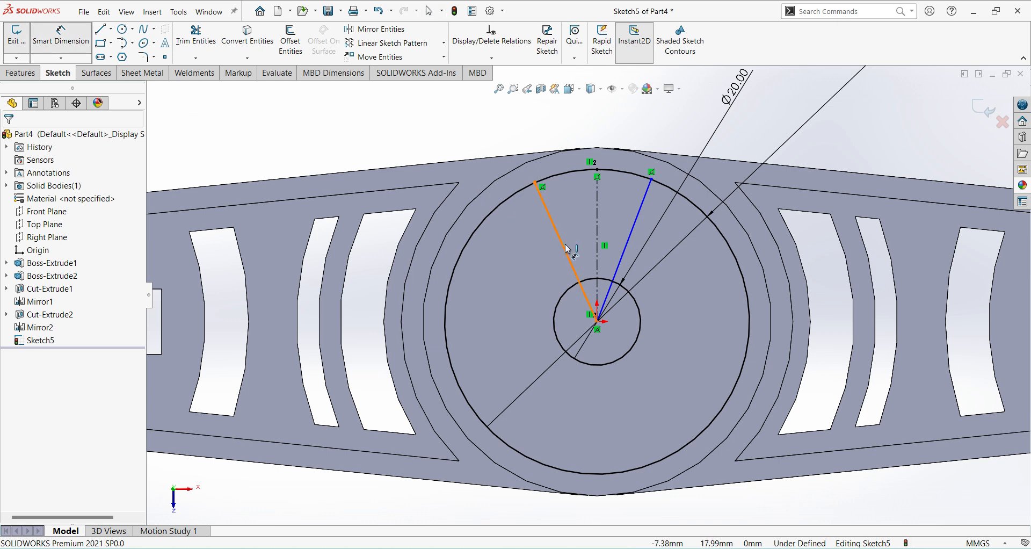
{"action": "left_click", "coordinate": [632, 241]}
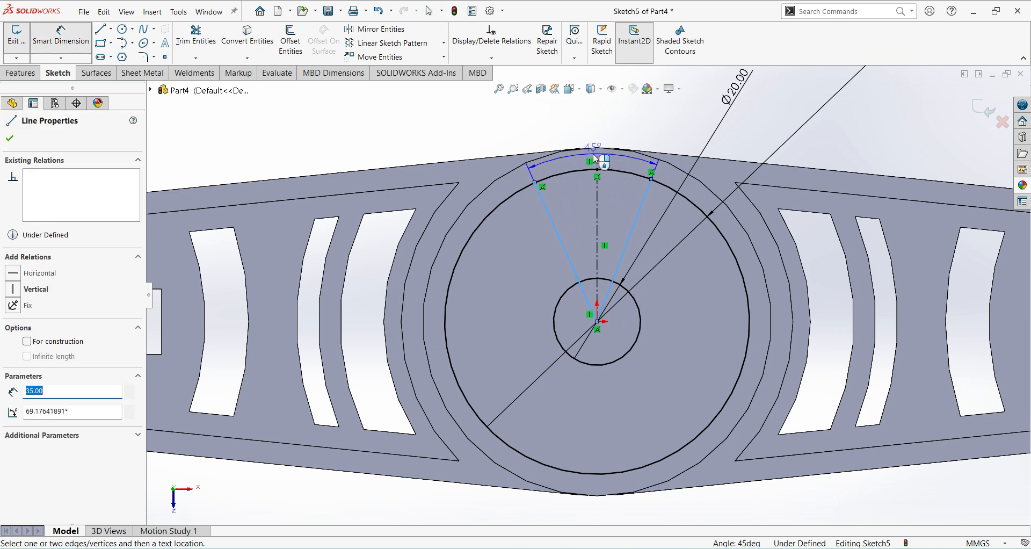
{"action": "left_click", "coordinate": [597, 159]}
{"action": "type", "text": "40"}
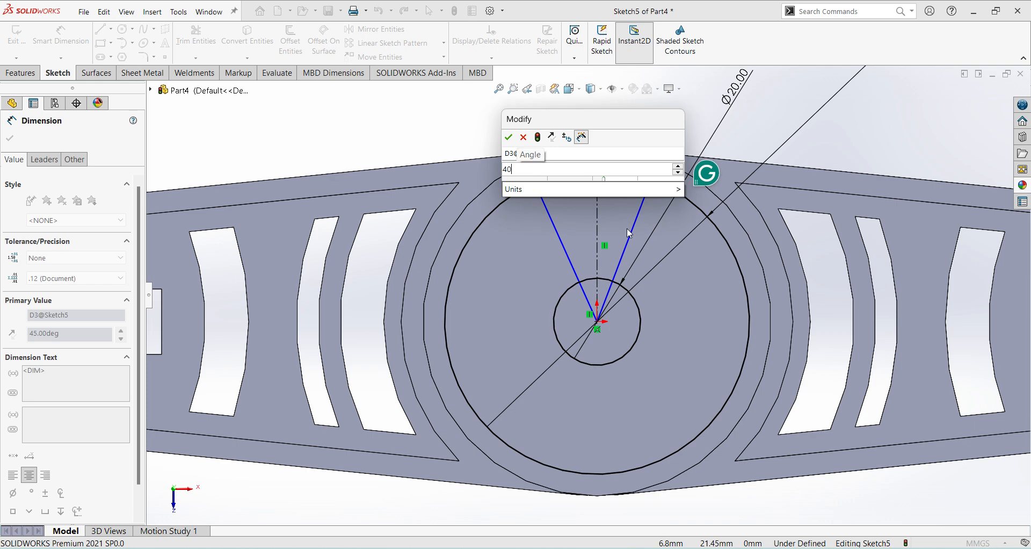
{"action": "key", "text": "Return"}
- Dimension the angle between one slanted line and the vertical centerline as 20°
{"action": "left_click", "coordinate": [567, 248]}
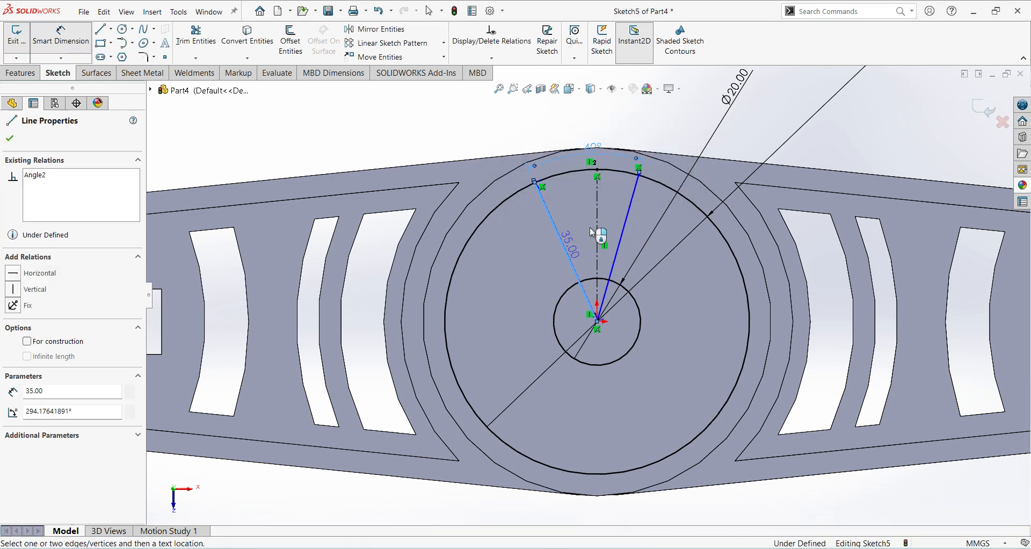
{"action": "left_click", "coordinate": [596, 220]}
{"action": "left_click", "coordinate": [588, 216]}
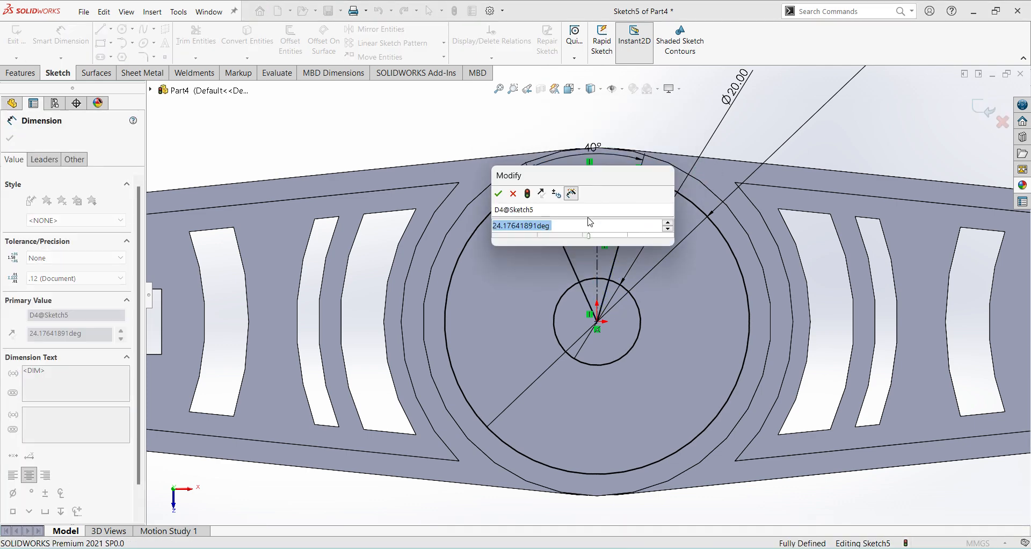
{"action": "type", "text": "20"}
{"action": "key", "text": "Return"}
- Trim both circles and the two slanted lines to leave one closed wedge profile between the 20 mm and 70 mm arcs
{"action": "scroll", "coordinate": [635, 285], "scroll_direction": "down", "scroll_amount": 1}
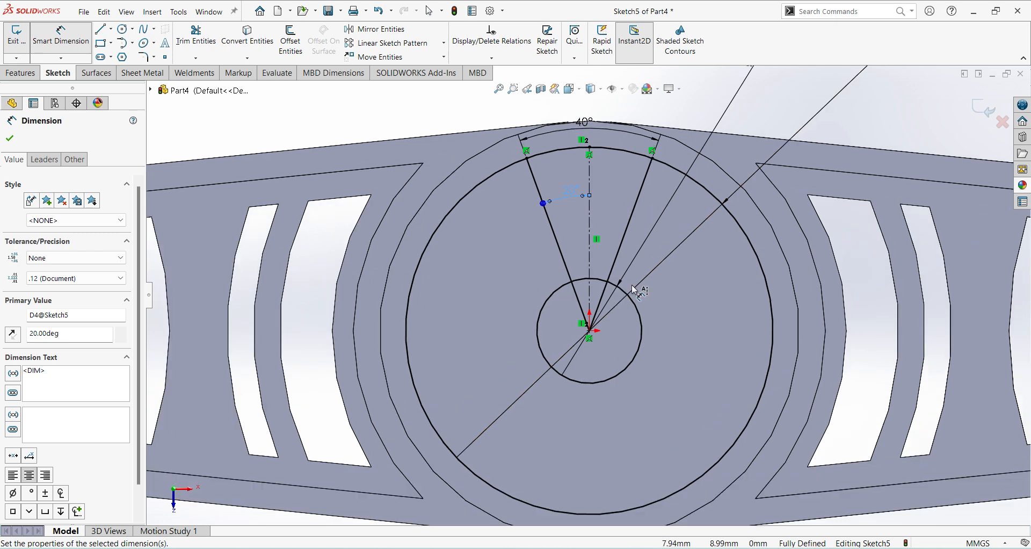
{"action": "left_click", "coordinate": [196, 34]}
{"action": "left_click_drag", "start_coordinate": [560, 291], "coordinate": [555, 291]}
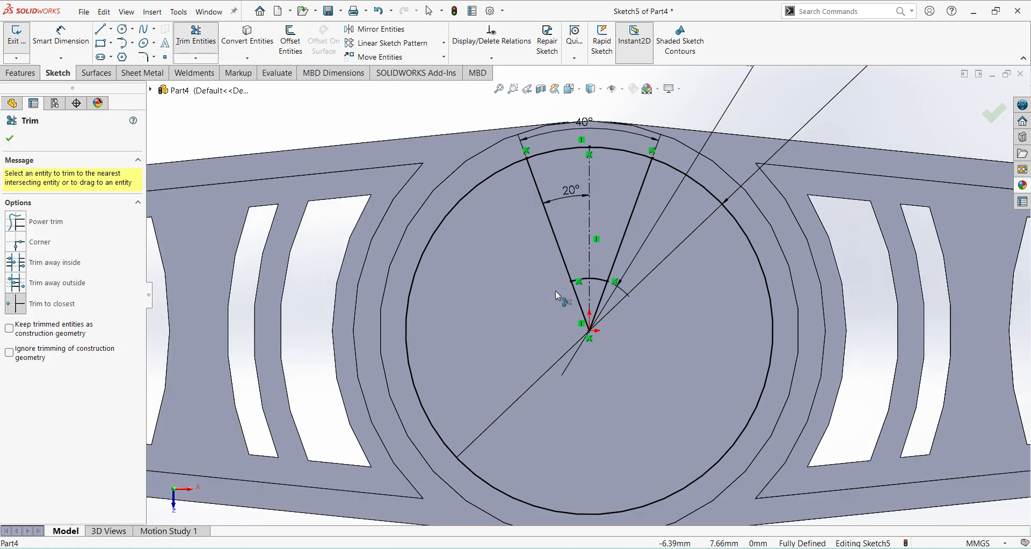
{"action": "left_click", "coordinate": [769, 307]}
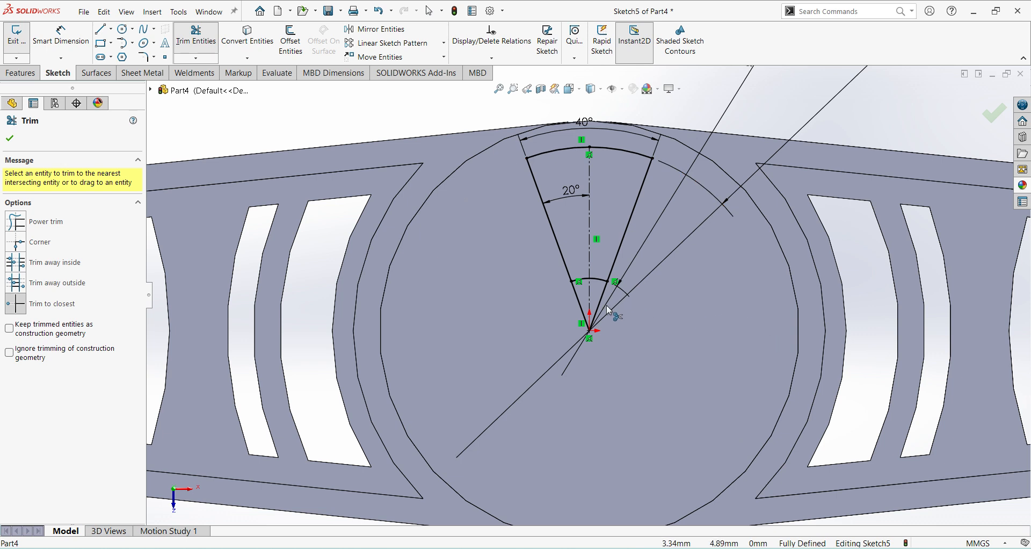
{"action": "left_click", "coordinate": [584, 305]}
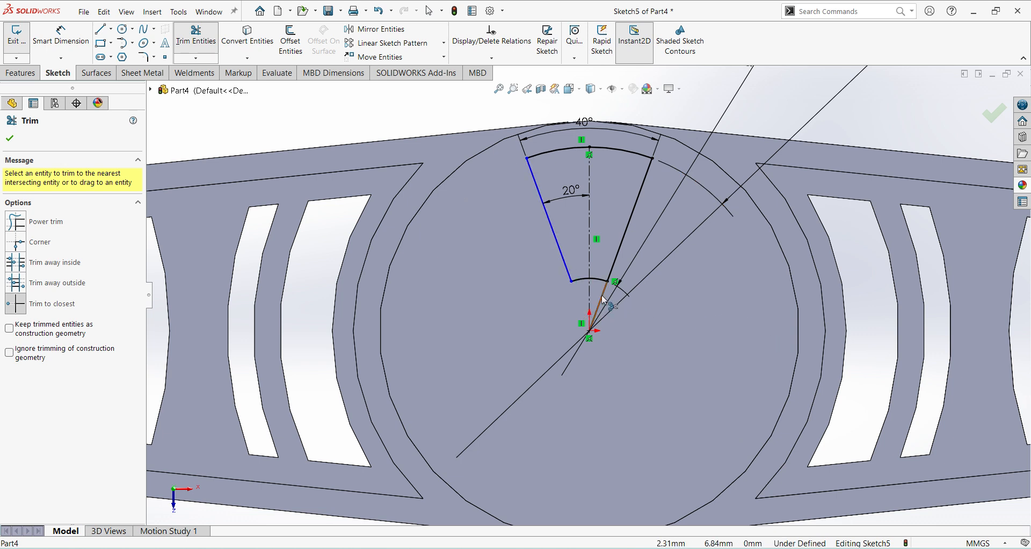
{"action": "left_click", "coordinate": [603, 300]}
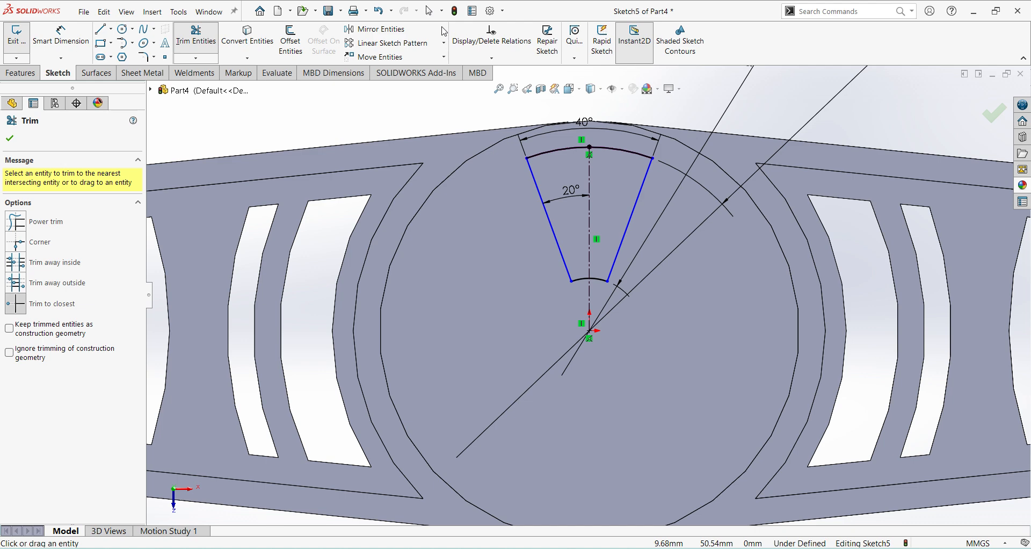
{"action": "left_click", "coordinate": [10, 138]}
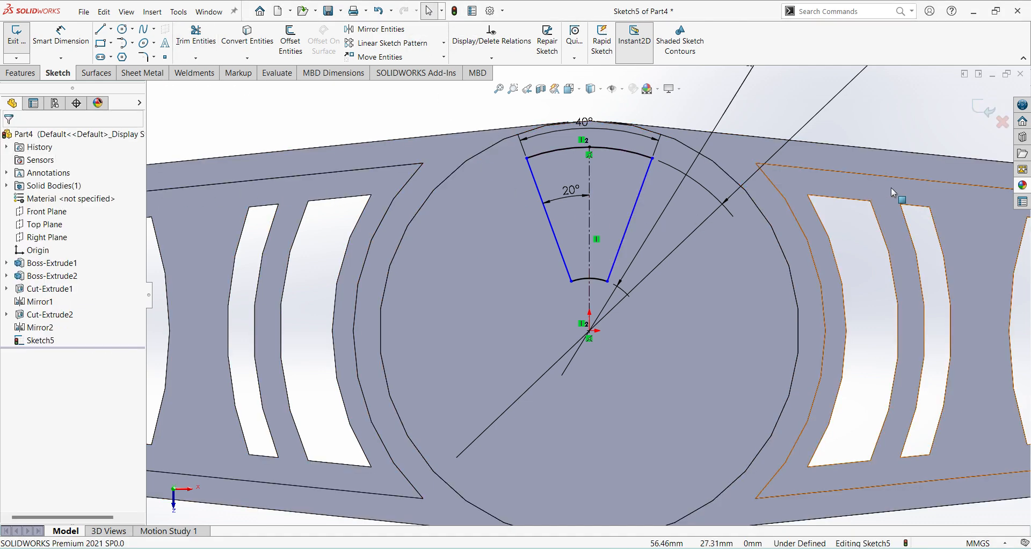
- Exit the sketch and extrude-cut the wedge profile Through All of the central disc
{"action": "left_click", "coordinate": [983, 110]}
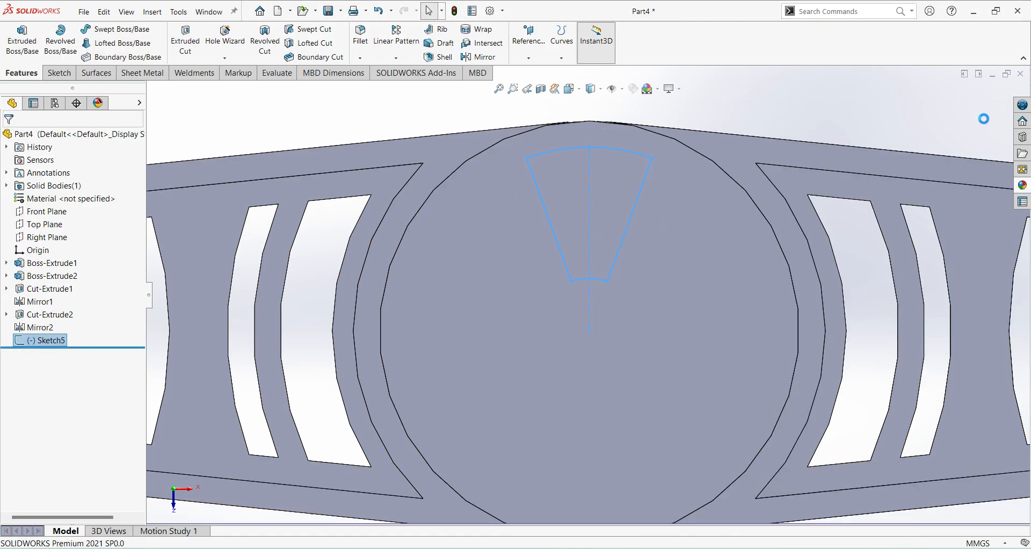
{"action": "left_click", "coordinate": [198, 44]}
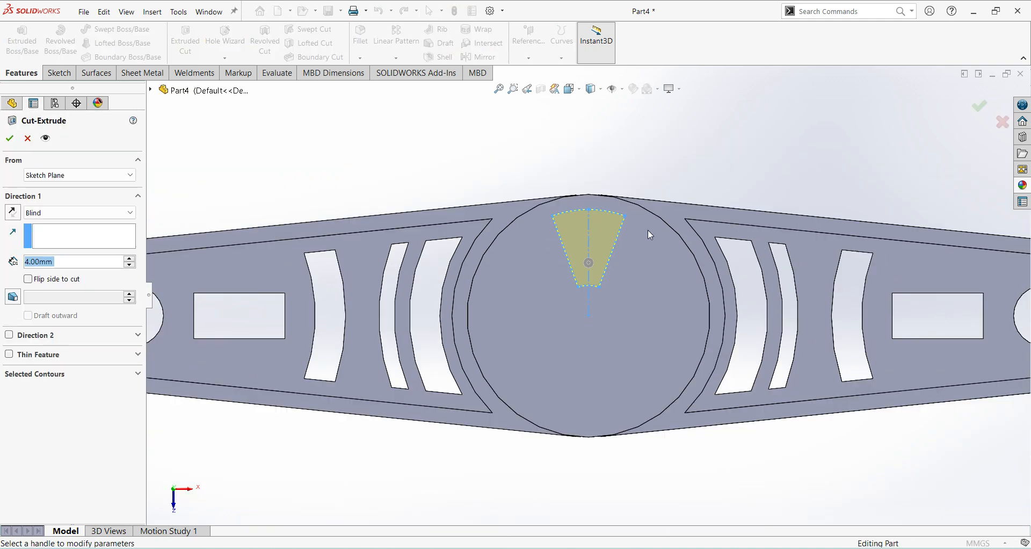
{"action": "middle_click_drag", "start_coordinate": [648, 229], "coordinate": [671, 204]}
{"action": "left_click", "coordinate": [116, 212]}
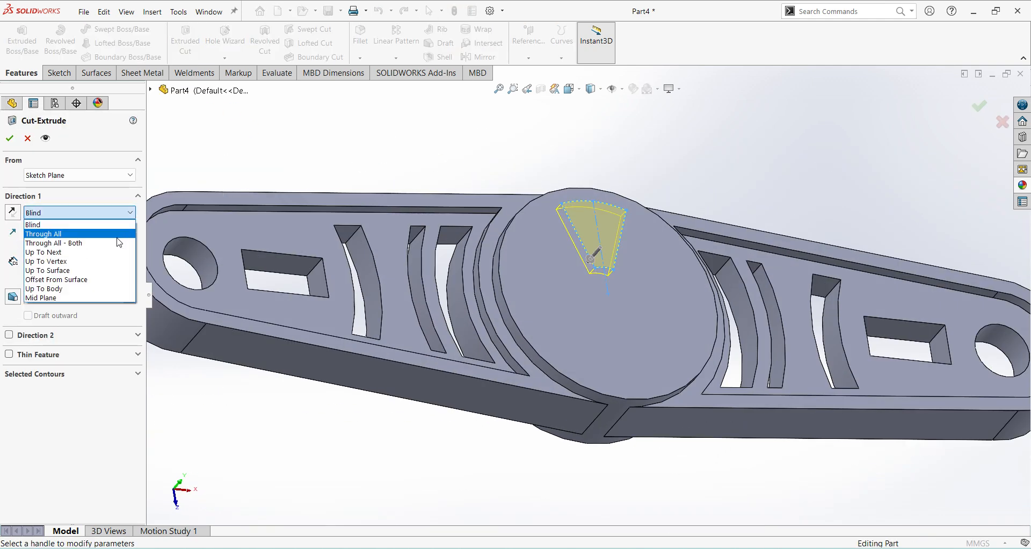
{"action": "left_click", "coordinate": [100, 234]}
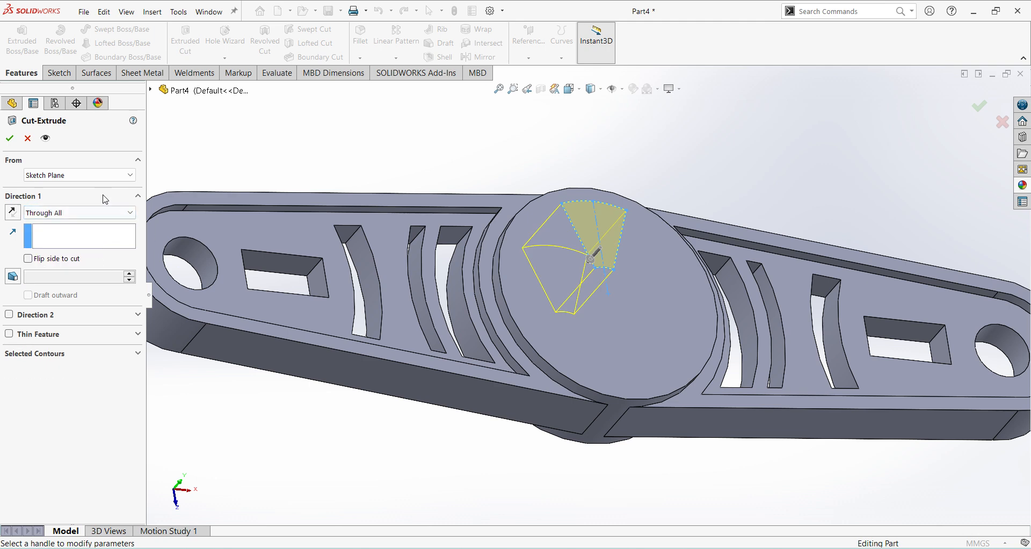
{"action": "left_click", "coordinate": [10, 137]}
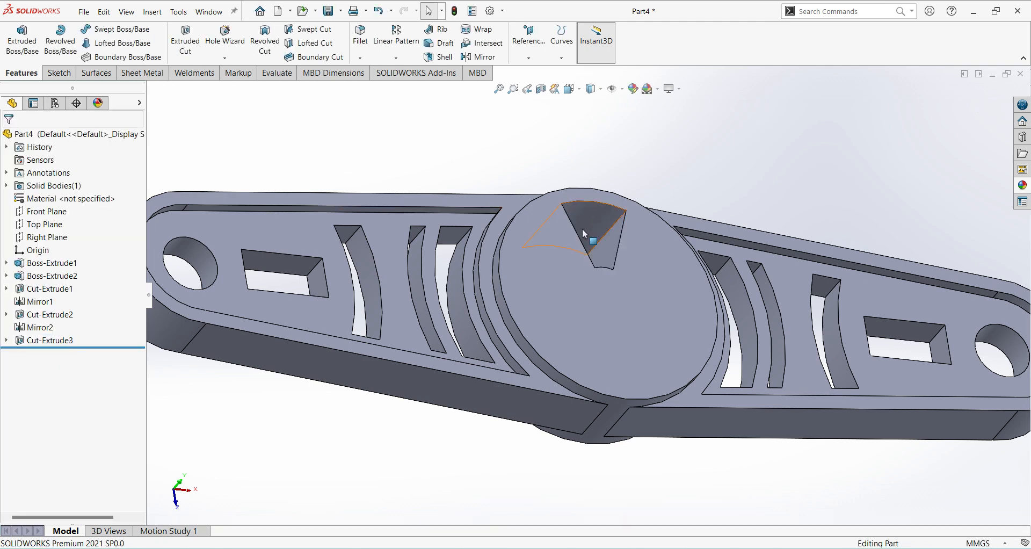
{"action": "scroll", "coordinate": [590, 279], "scroll_direction": "up", "scroll_amount": 3}
{"action": "middle_click_drag", "start_coordinate": [596, 282], "coordinate": [604, 333]}
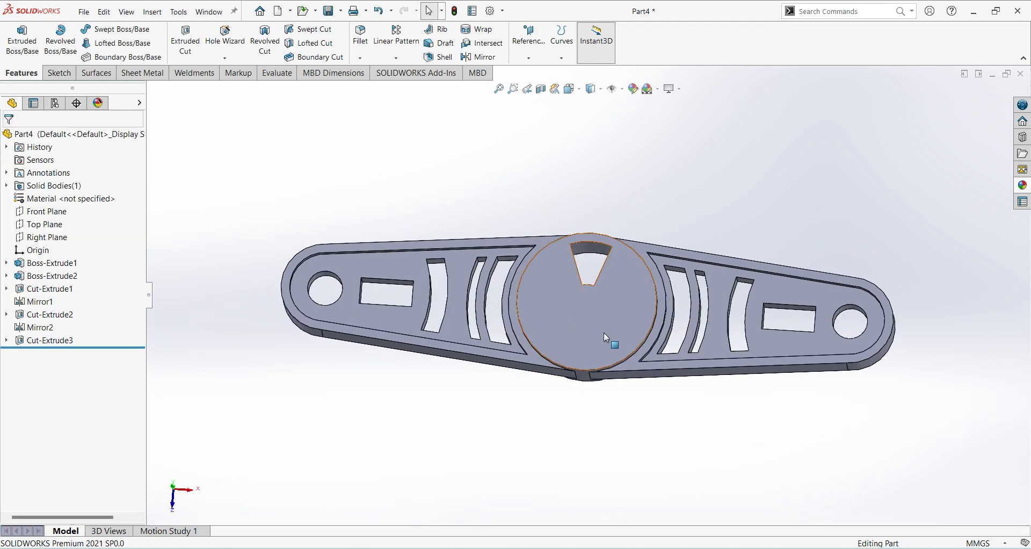
{"action": "left_click", "coordinate": [403, 59]}
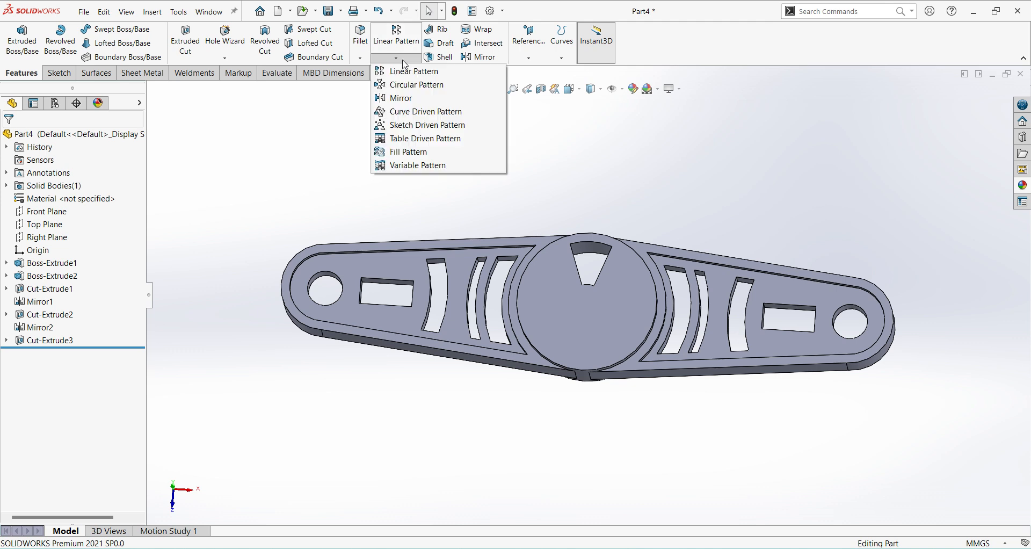
{"action": "left_click", "coordinate": [411, 84]}
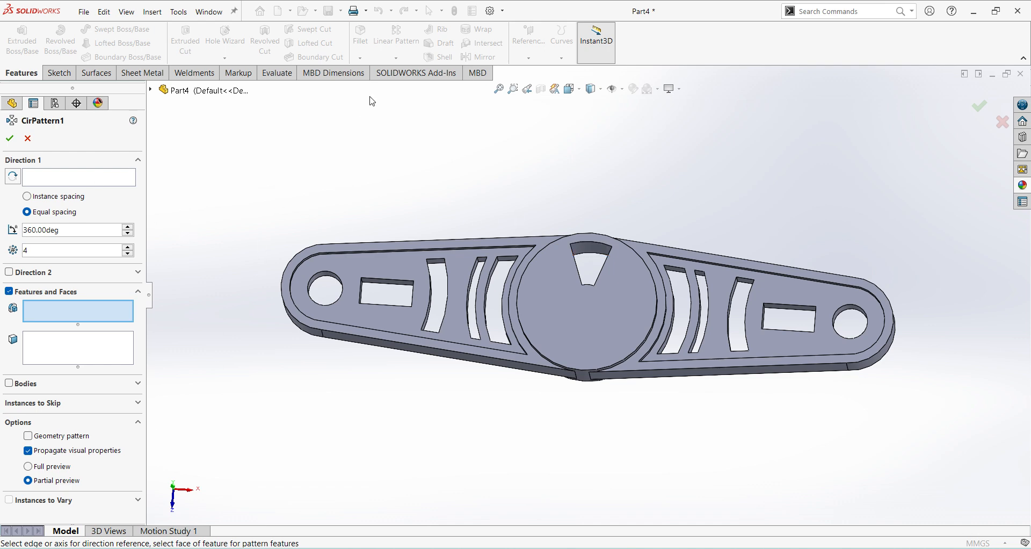
{"action": "left_click", "coordinate": [28, 138]}
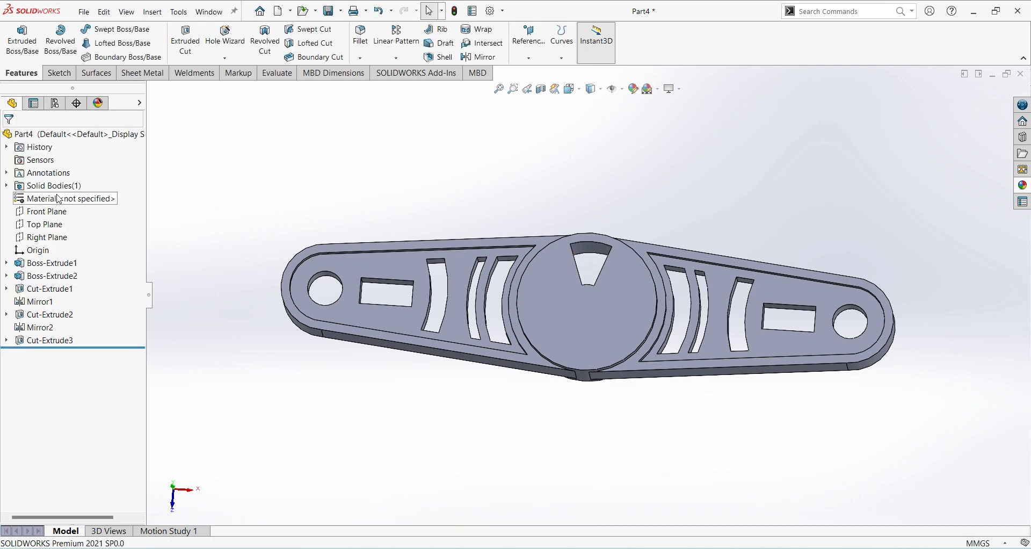
- Circular-pattern the wedge cut about the central disc's round edge, with 6 equally spaced instances over 360°
{"action": "left_click", "coordinate": [50, 341]}
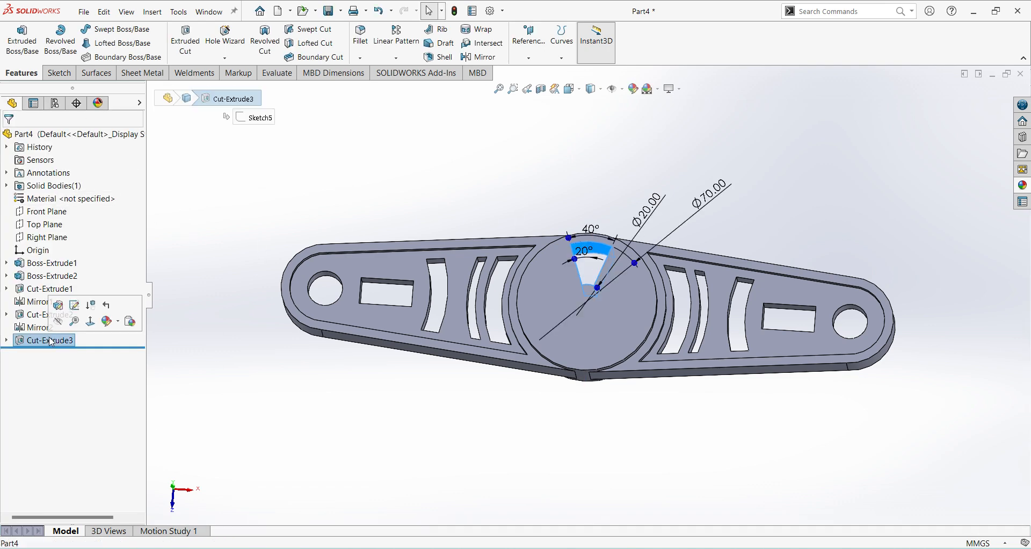
{"action": "left_click", "coordinate": [397, 58]}
{"action": "left_click", "coordinate": [421, 83]}
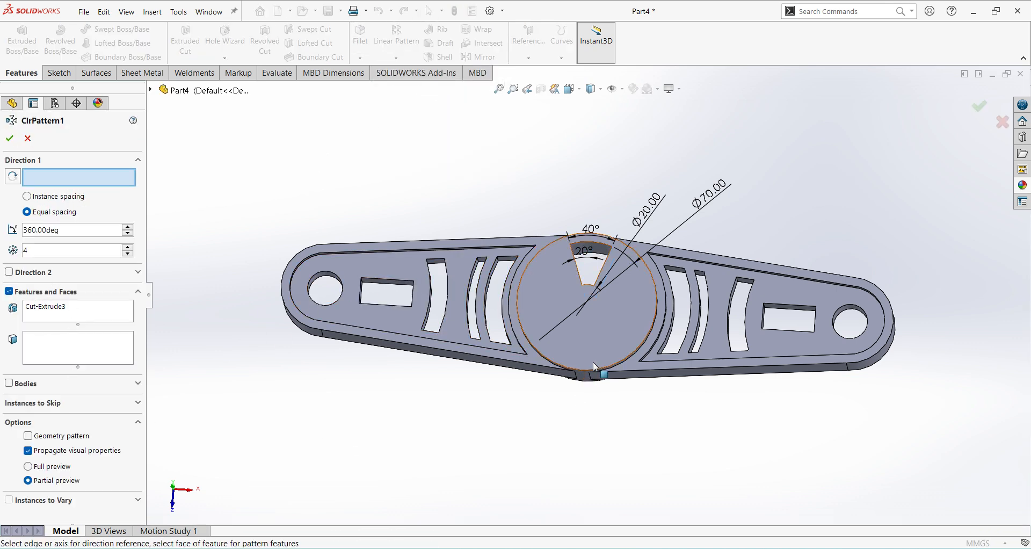
{"action": "middle_click_drag", "start_coordinate": [644, 387], "coordinate": [664, 367]}
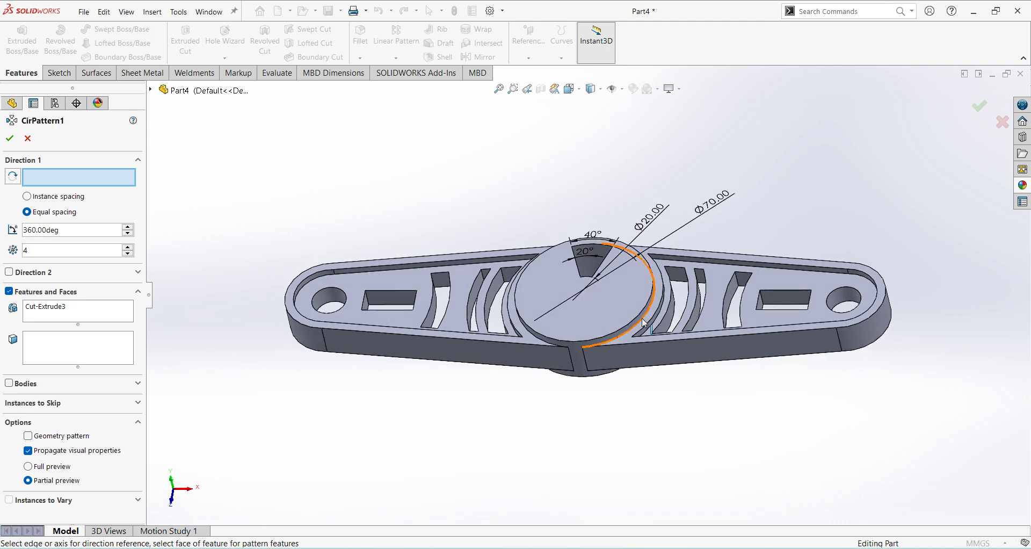
{"action": "scroll", "coordinate": [623, 318], "scroll_direction": "down", "scroll_amount": 5}
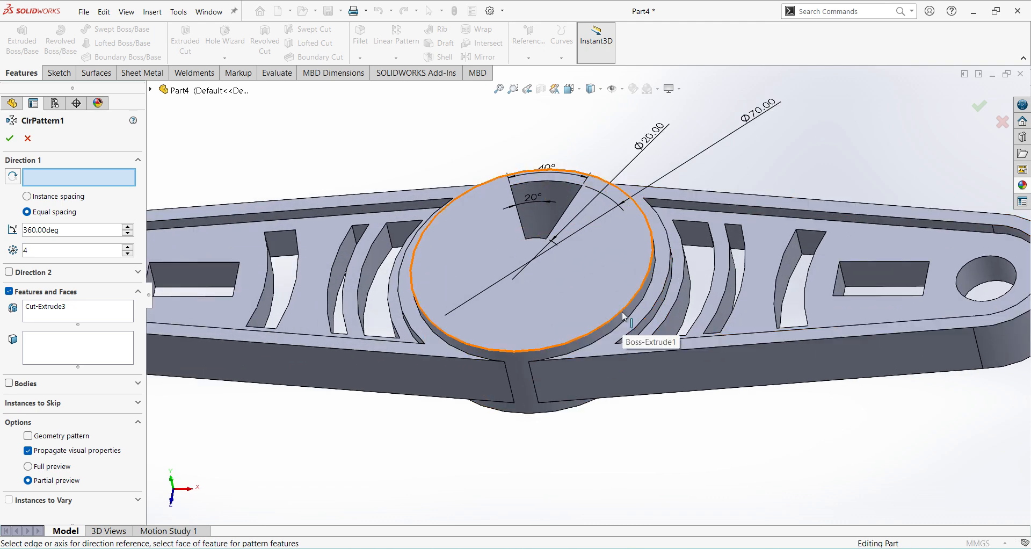
{"action": "left_click", "coordinate": [622, 311]}
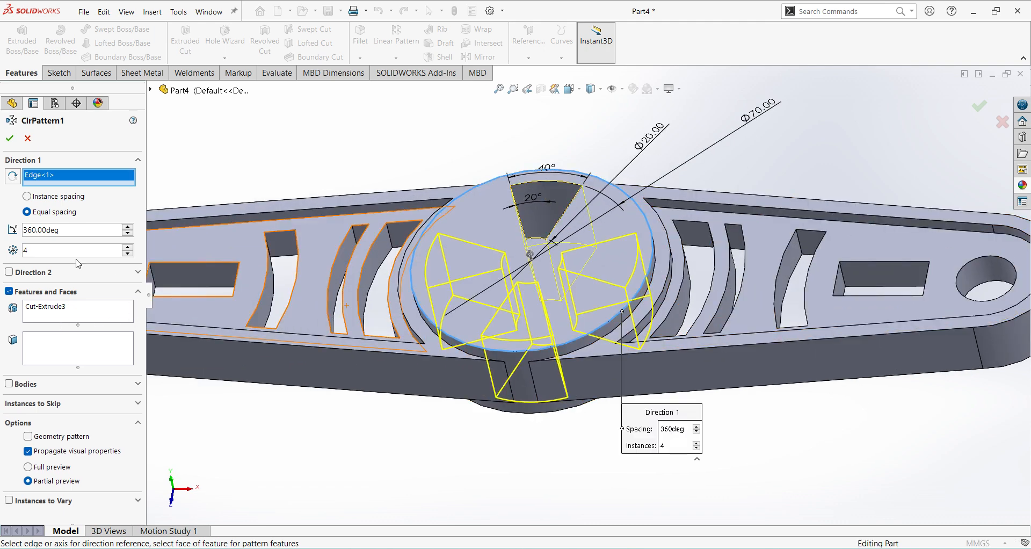
{"action": "type", "text": "6"}
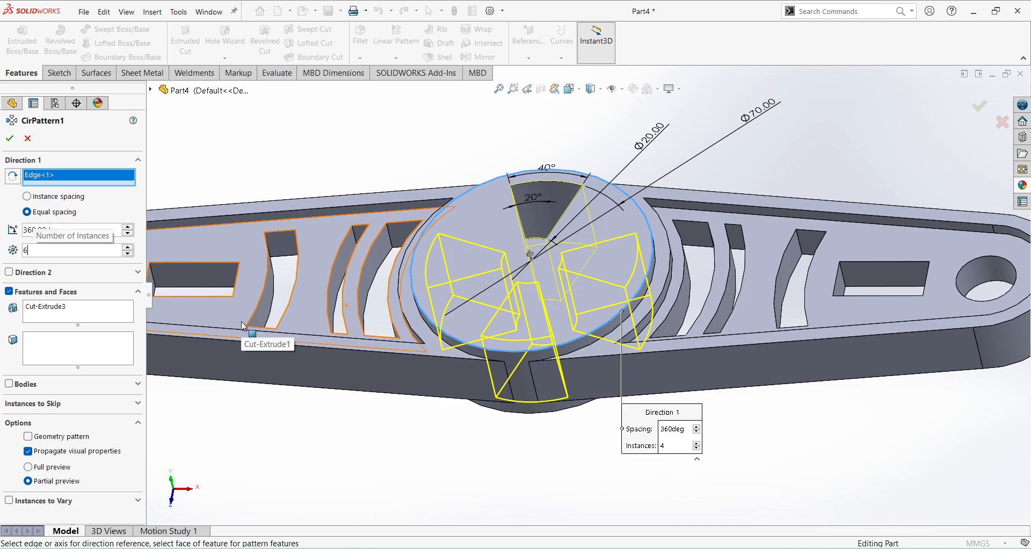
{"action": "middle_click_drag", "start_coordinate": [242, 325], "coordinate": [359, 348]}
{"action": "left_click", "coordinate": [10, 138]}
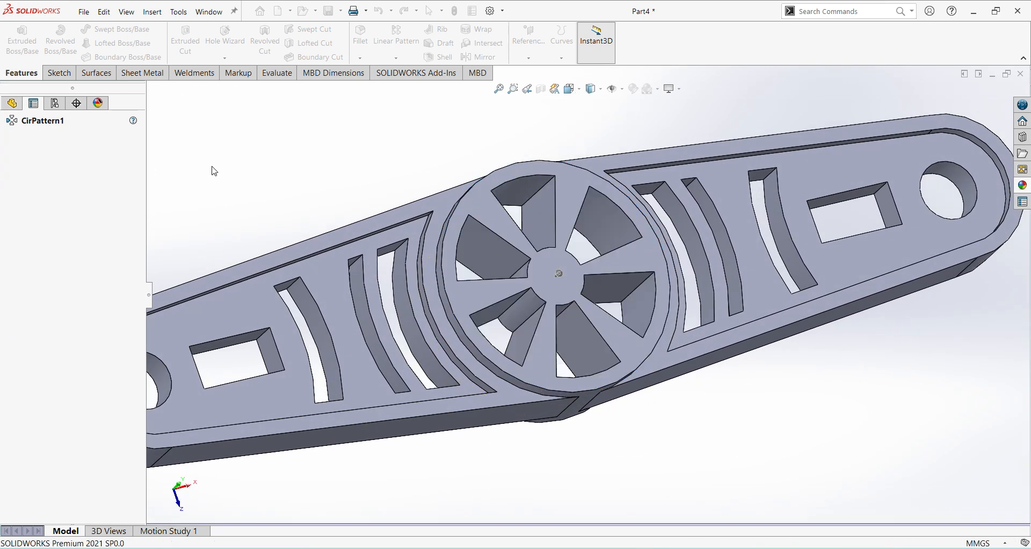
- Fit the whole part in view and show it in the isometric orientation
{"action": "key", "text": "f"}
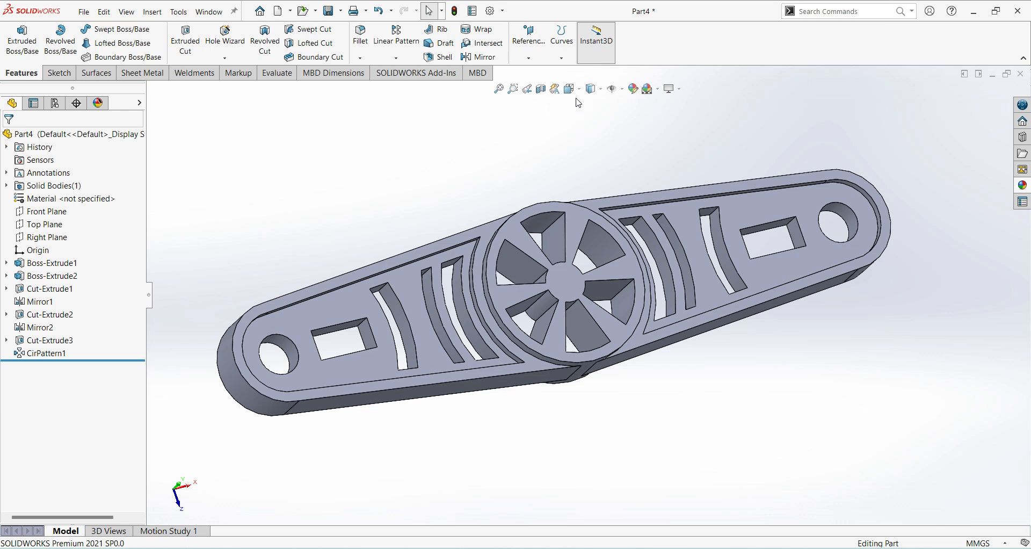
{"action": "left_click", "coordinate": [578, 93]}
{"action": "left_click", "coordinate": [641, 121]}
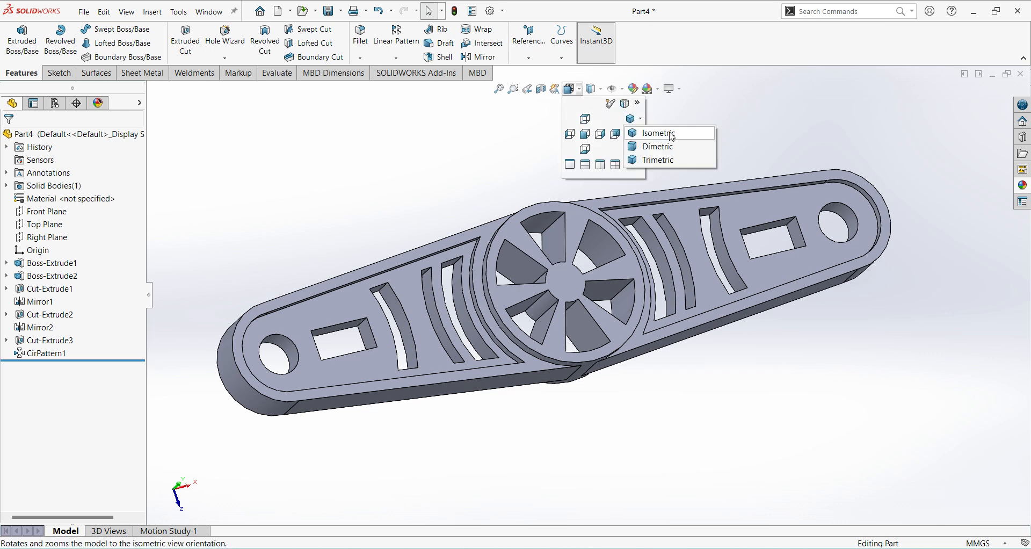
{"action": "left_click", "coordinate": [651, 131]}
{"action": "scroll", "coordinate": [834, 304], "scroll_direction": "down", "scroll_amount": 2}
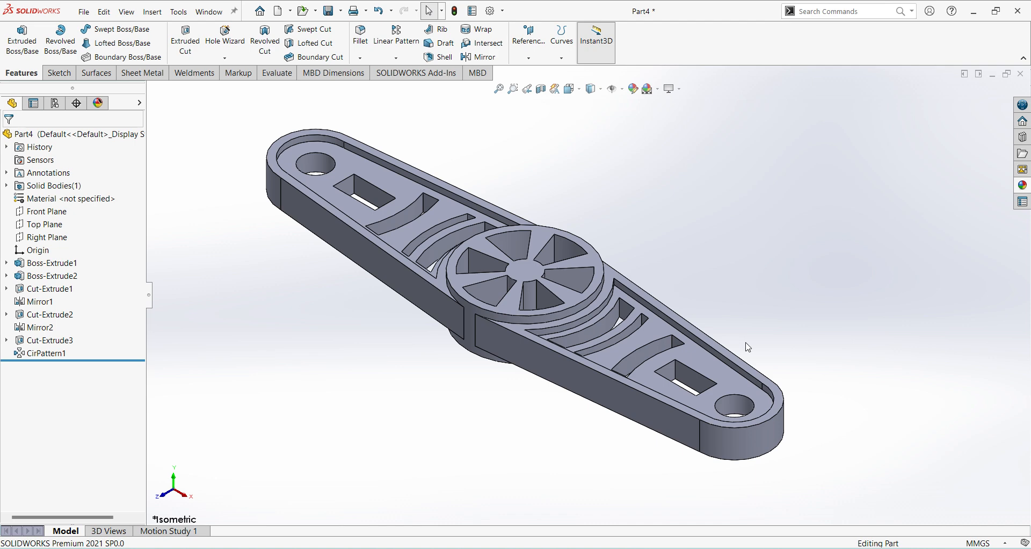
- Start a 3 mm symmetric fillet with the first inner corner edge of the mirrored arm's rectangular window
{"action": "middle_click_drag", "start_coordinate": [779, 315], "coordinate": [805, 382]}
{"action": "scroll", "coordinate": [744, 391], "scroll_direction": "down", "scroll_amount": 1}
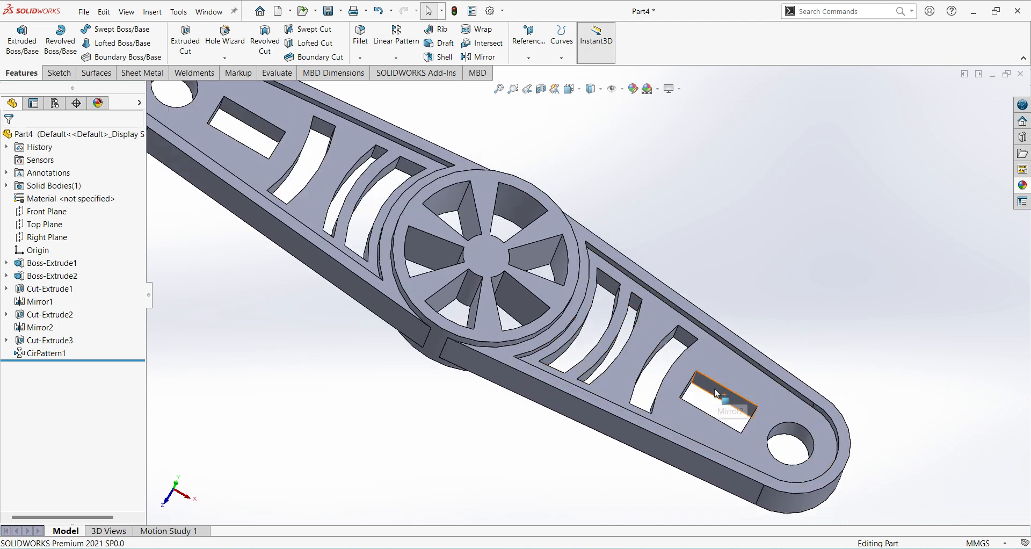
{"action": "scroll", "coordinate": [717, 394], "scroll_direction": "down", "scroll_amount": 2}
{"action": "left_click", "coordinate": [360, 38]}
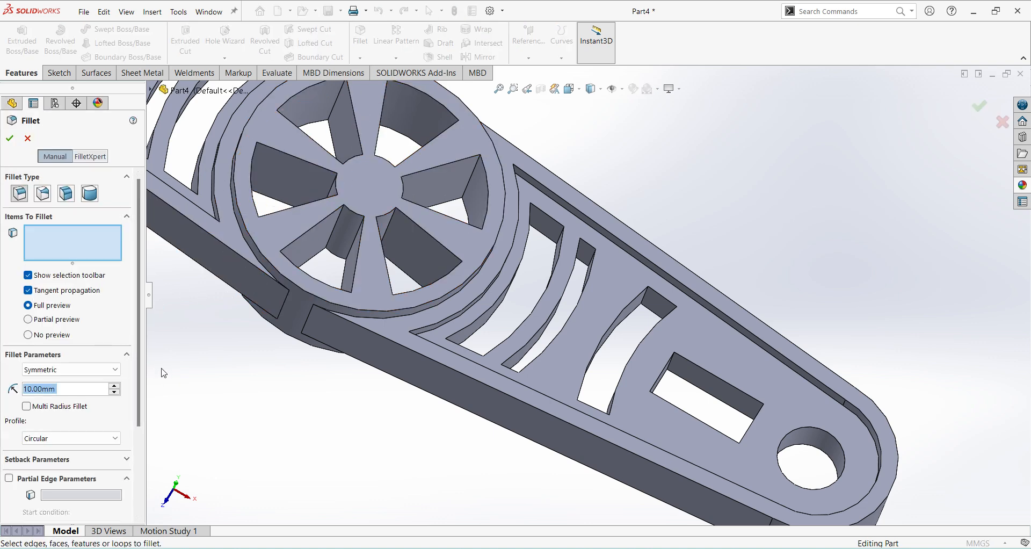
{"action": "type", "text": "3"}
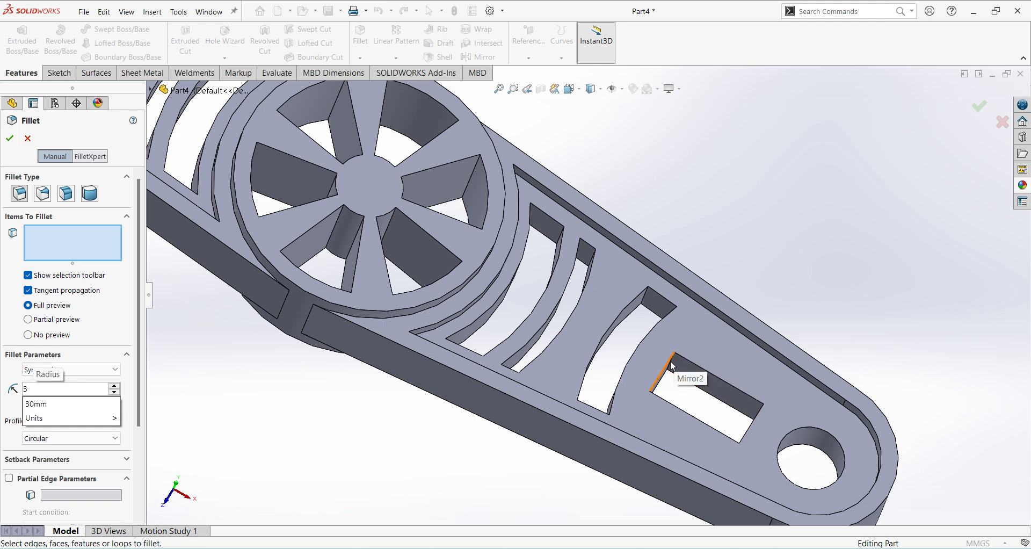
{"action": "middle_click_drag", "start_coordinate": [678, 456], "coordinate": [714, 406]}
{"action": "scroll", "coordinate": [715, 406], "scroll_direction": "down", "scroll_amount": 3}
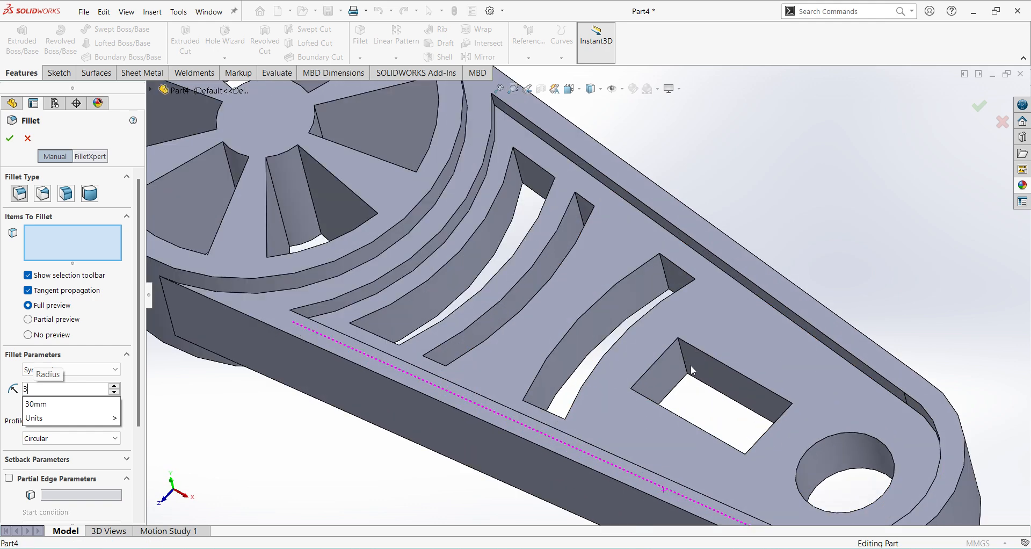
{"action": "left_click", "coordinate": [691, 367]}
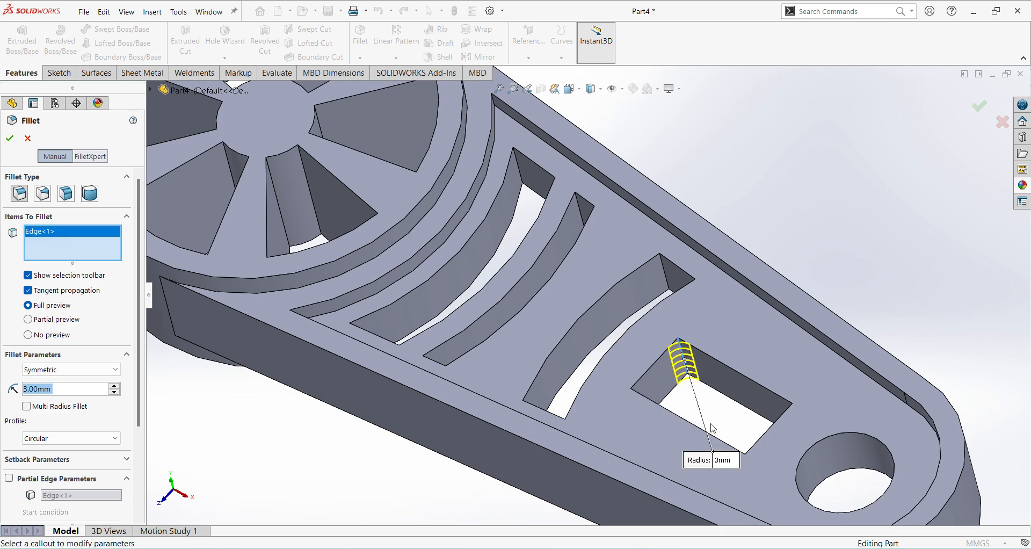
- Add the other three vertical corner edges of the mirrored arm's rectangular window to the 3 mm fillet
{"action": "middle_click_drag", "start_coordinate": [693, 376], "coordinate": [644, 487]}
{"action": "left_click", "coordinate": [693, 389]}
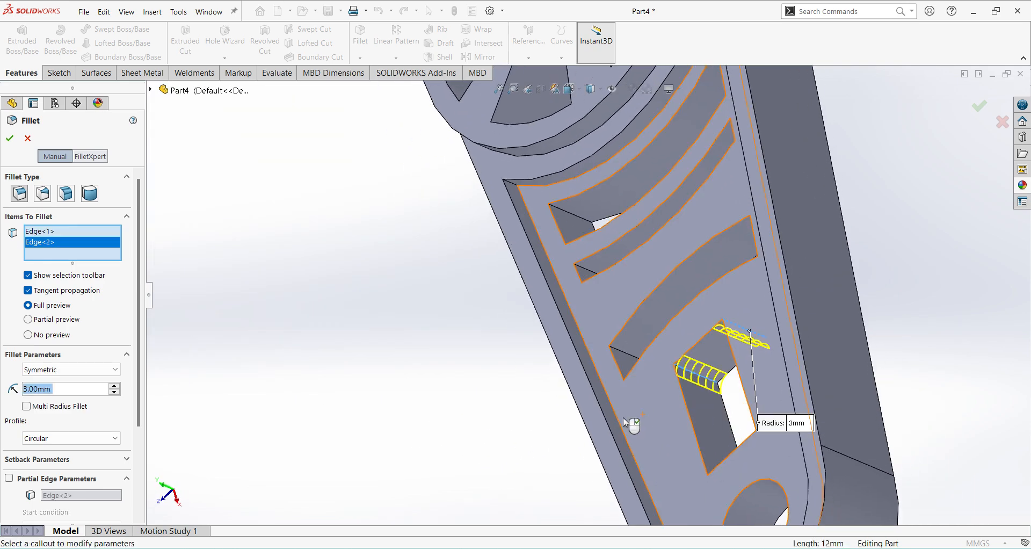
{"action": "middle_click_drag", "start_coordinate": [628, 421], "coordinate": [715, 365]}
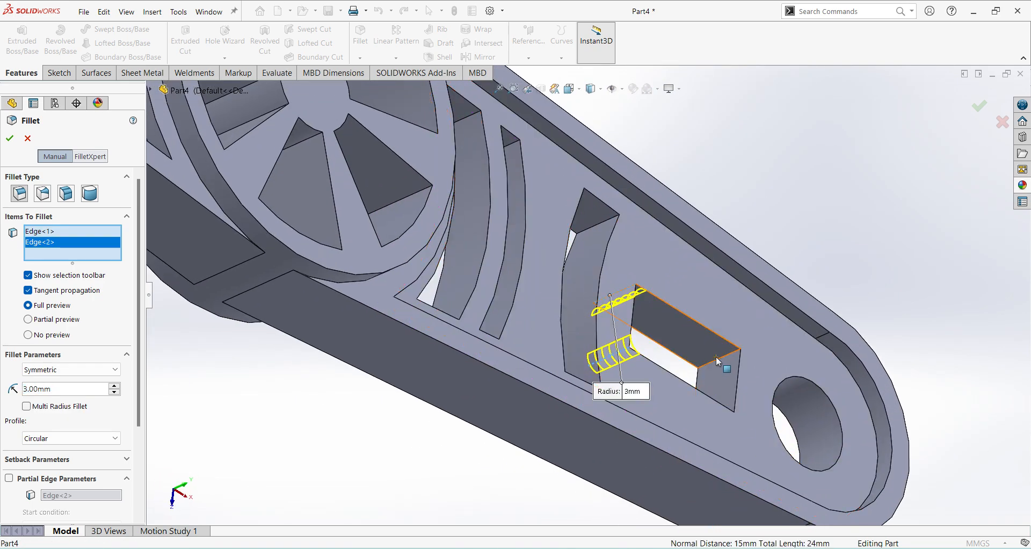
{"action": "left_click", "coordinate": [717, 364]}
{"action": "middle_click_drag", "start_coordinate": [752, 394], "coordinate": [741, 497]}
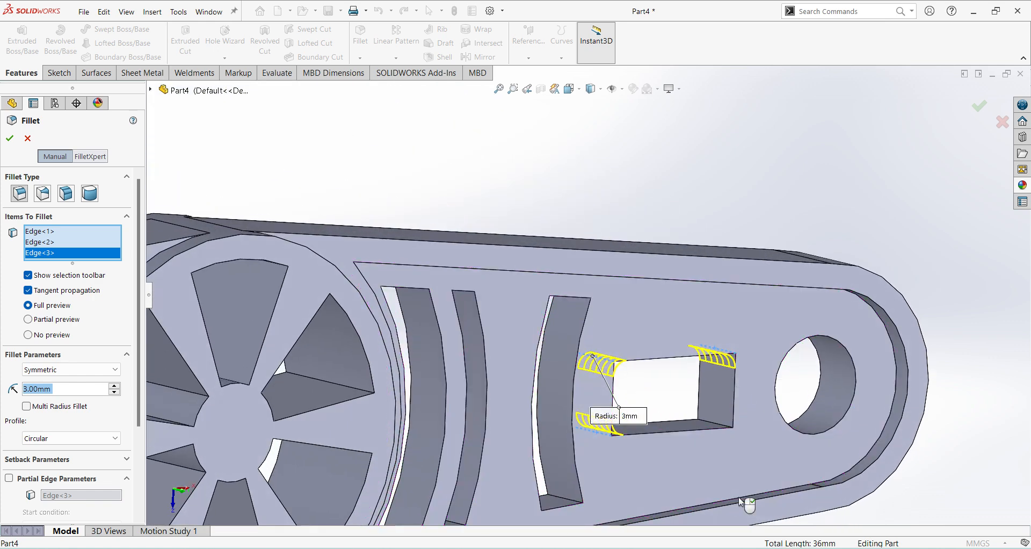
{"action": "left_click", "coordinate": [715, 419]}
{"action": "middle_click_drag", "start_coordinate": [716, 418], "coordinate": [688, 379]}
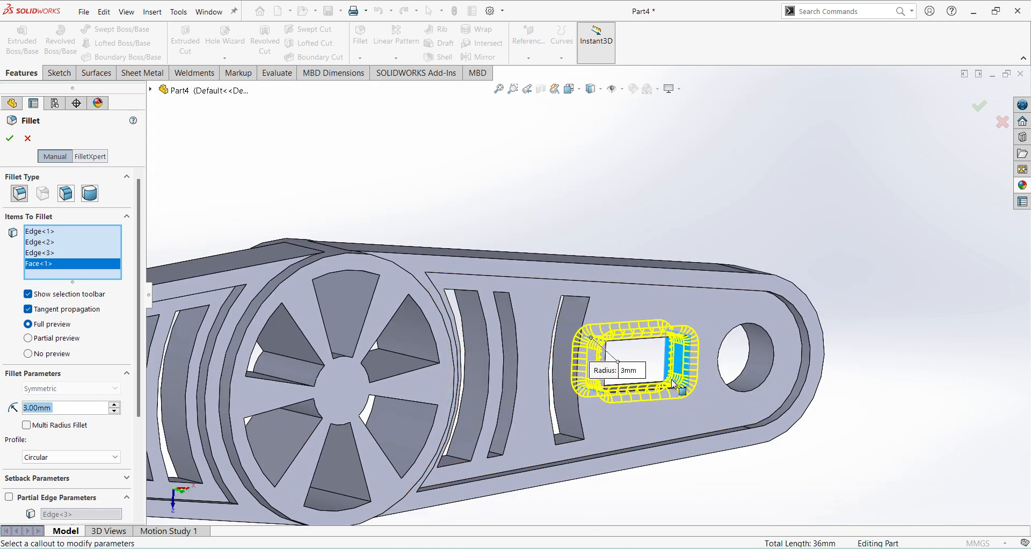
{"action": "left_click", "coordinate": [672, 382]}
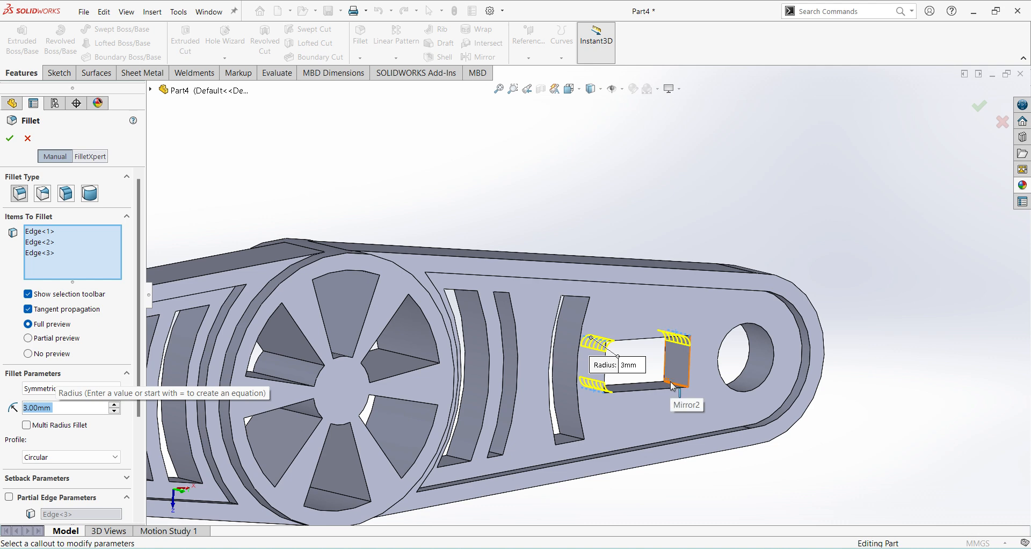
{"action": "left_click", "coordinate": [672, 385]}
- Add the two disc-side corner edges of the opposite arm's rectangular window to the 3 mm fillet
{"action": "scroll", "coordinate": [600, 313], "scroll_direction": "up", "scroll_amount": 3}
{"action": "scroll", "coordinate": [322, 333], "scroll_direction": "down", "scroll_amount": 3}
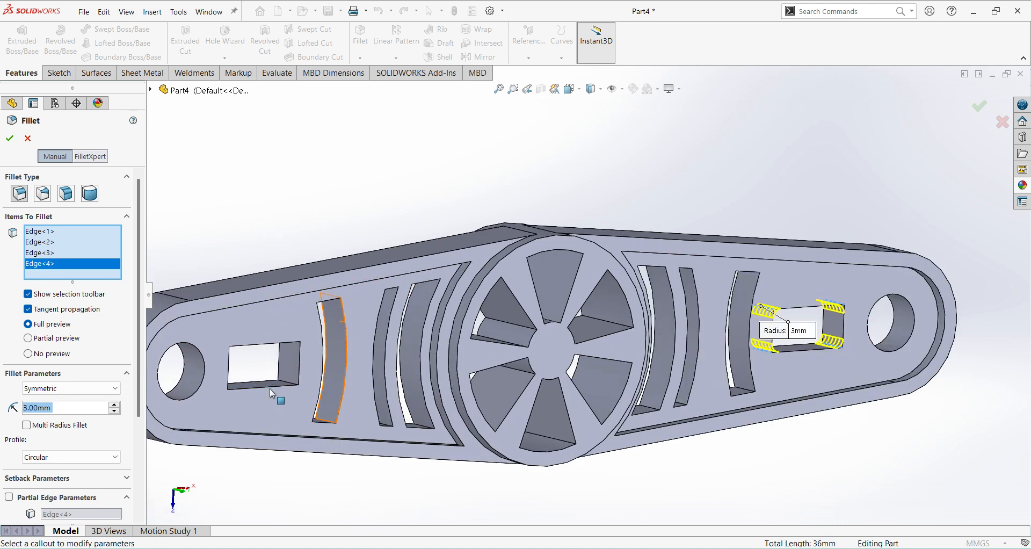
{"action": "scroll", "coordinate": [293, 374], "scroll_direction": "down", "scroll_amount": 3}
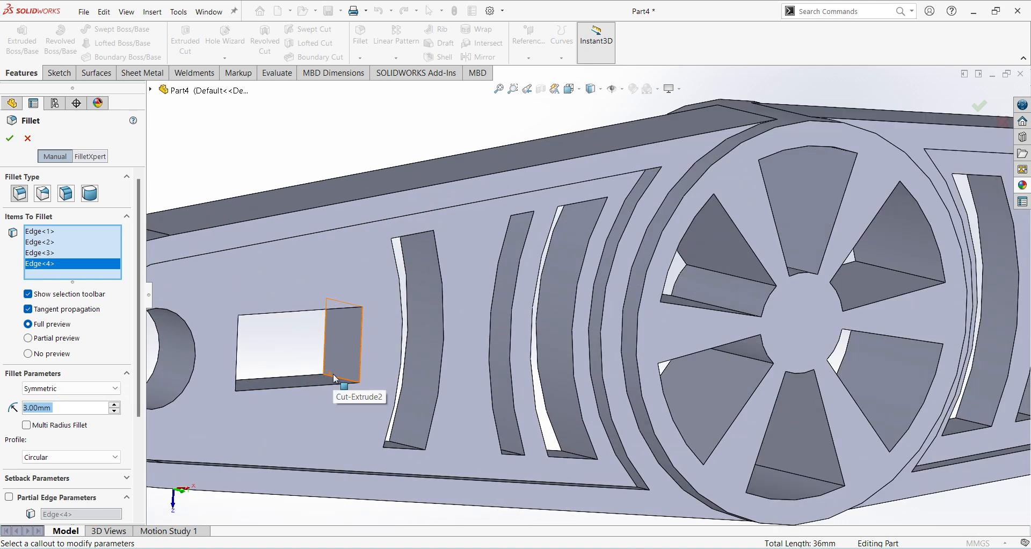
{"action": "left_click", "coordinate": [335, 370]}
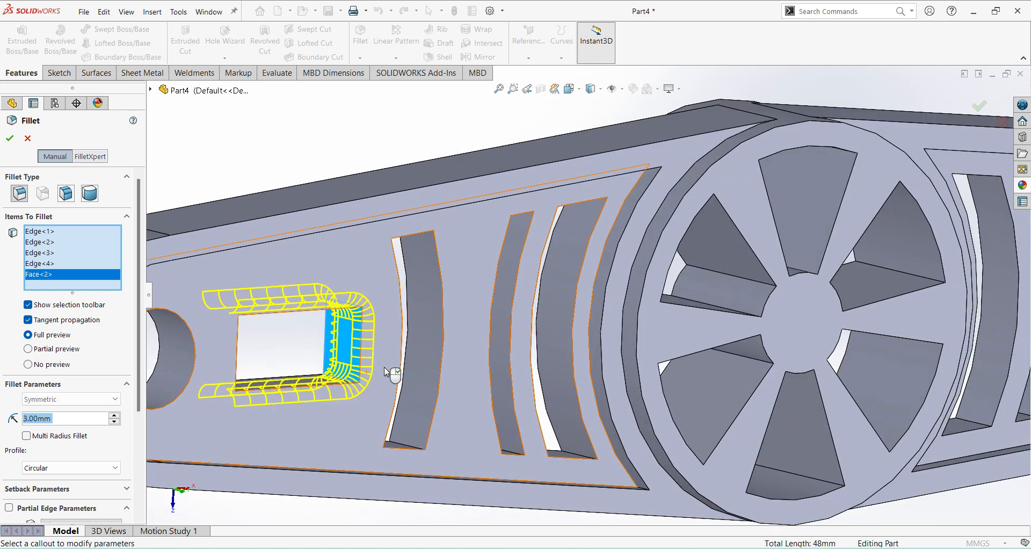
{"action": "left_click", "coordinate": [341, 360]}
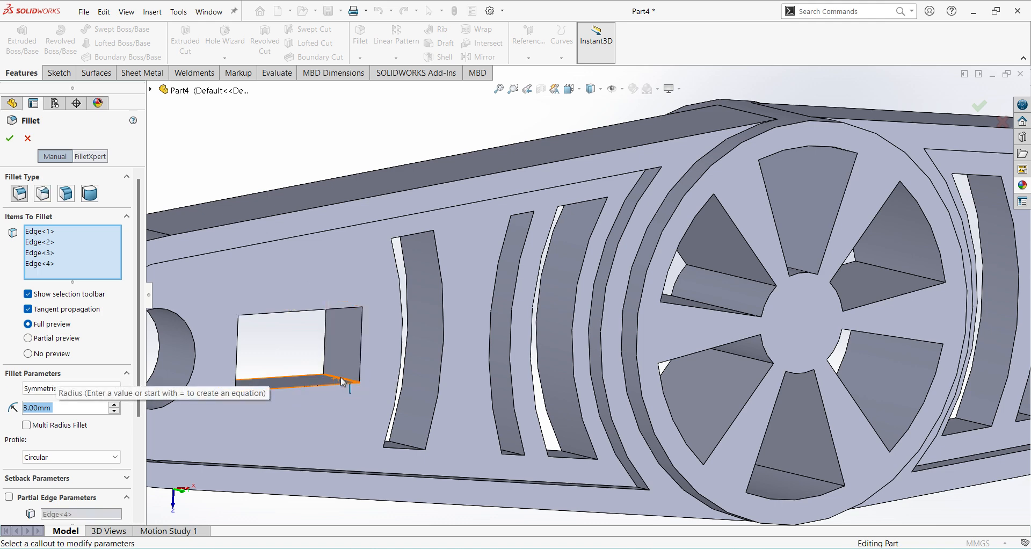
{"action": "left_click", "coordinate": [342, 382]}
{"action": "scroll", "coordinate": [344, 371], "scroll_direction": "down", "scroll_amount": 5}
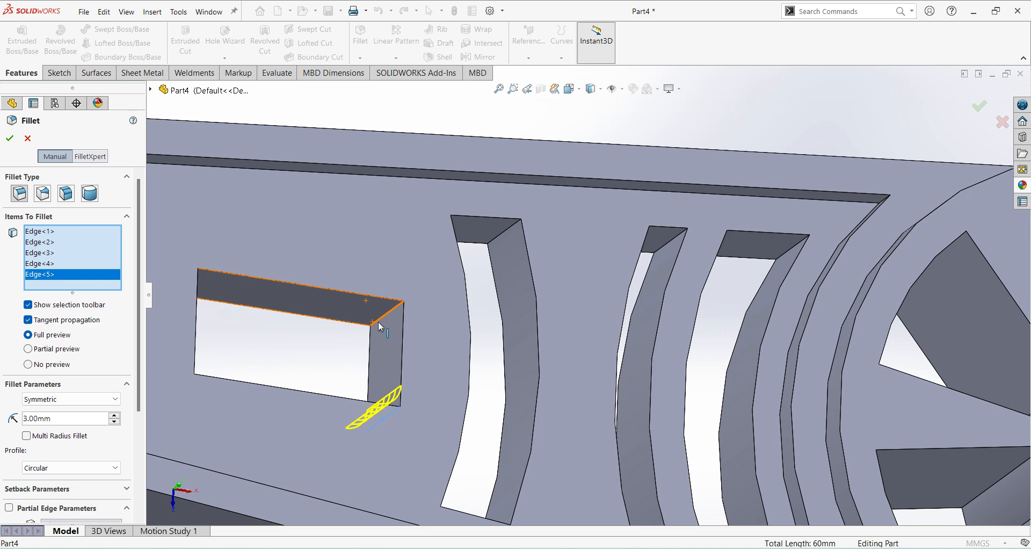
{"action": "left_click", "coordinate": [379, 327]}
- Add the two hole-side corner edges of the same rectangular window and create the 3 mm fillet
{"action": "scroll", "coordinate": [378, 338], "scroll_direction": "up", "scroll_amount": 8}
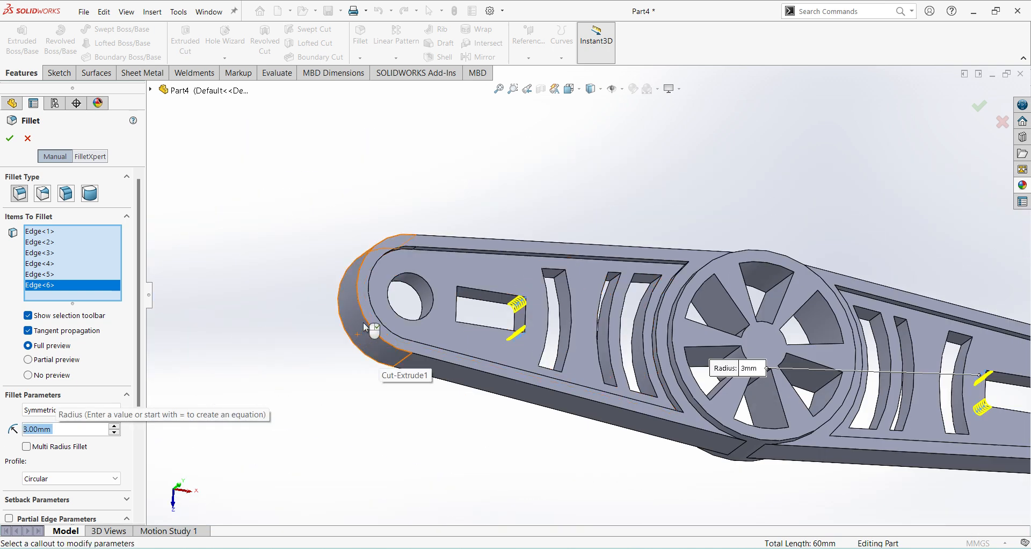
{"action": "middle_click_drag", "start_coordinate": [471, 304], "coordinate": [418, 291]}
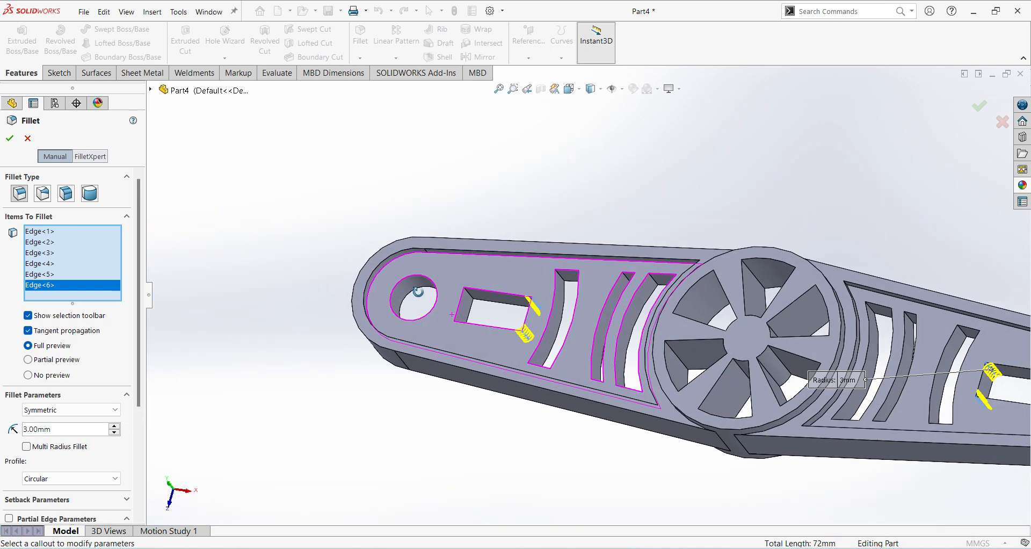
{"action": "scroll", "coordinate": [437, 293], "scroll_direction": "down", "scroll_amount": 4}
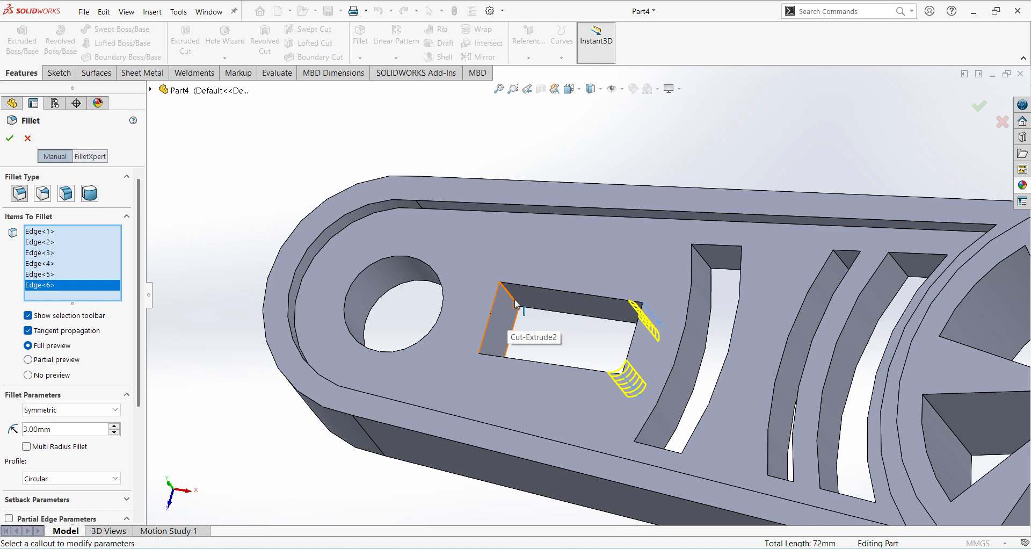
{"action": "left_click", "coordinate": [515, 304]}
{"action": "middle_click_drag", "start_coordinate": [516, 303], "coordinate": [511, 329]}
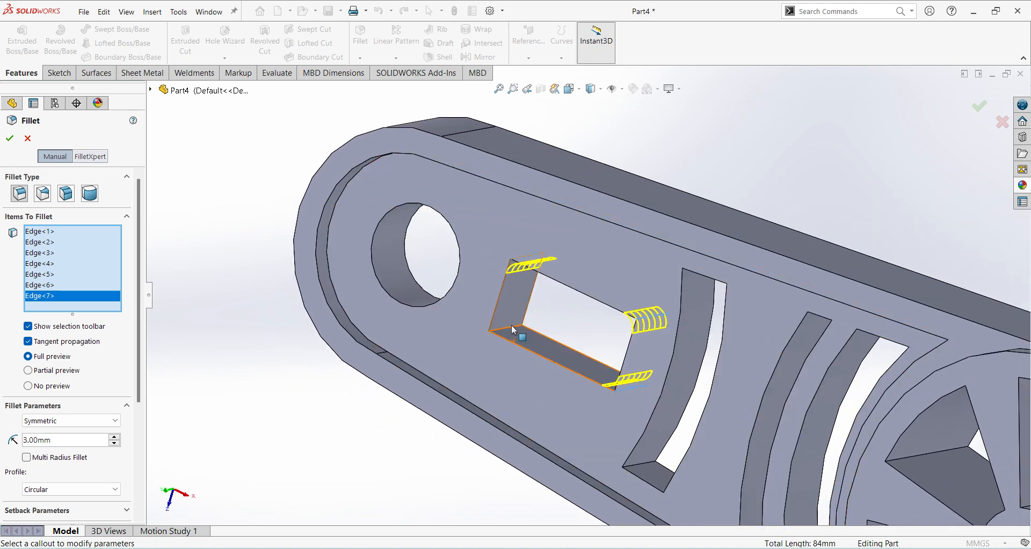
{"action": "left_click", "coordinate": [511, 325]}
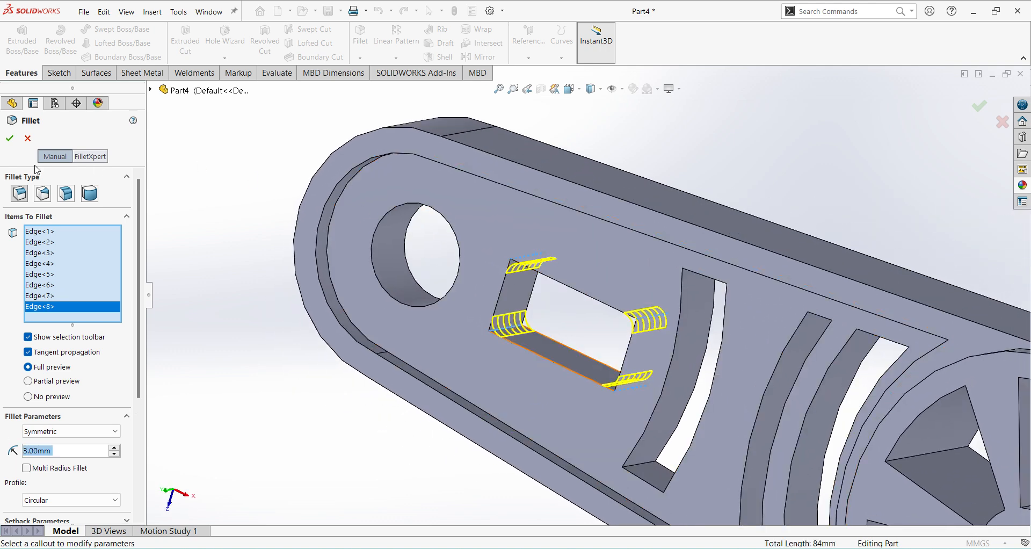
{"action": "left_click", "coordinate": [9, 138]}
- Return the filleted part to the isometric orientation and fit it in view
{"action": "scroll", "coordinate": [432, 329], "scroll_direction": "up", "scroll_amount": 5}
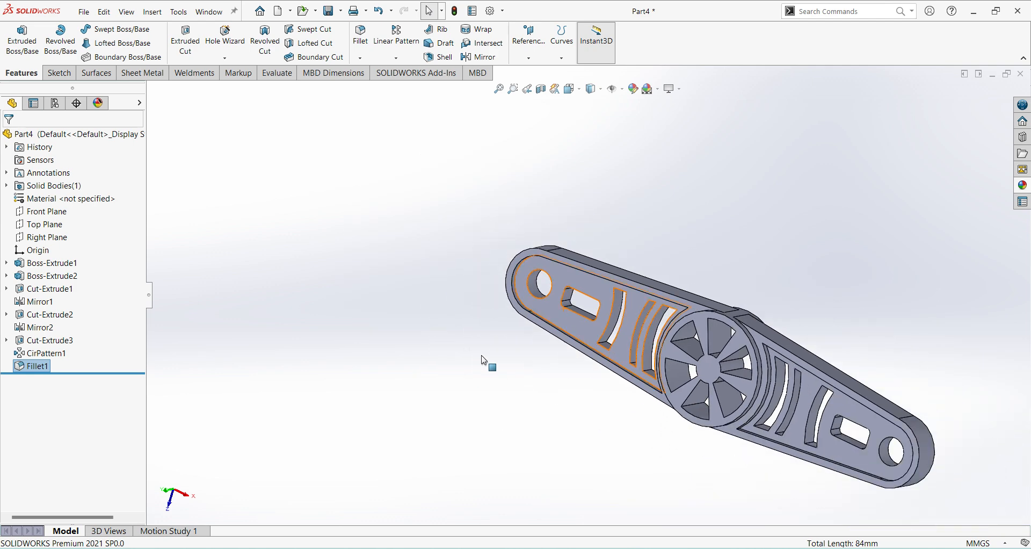
{"action": "middle_click_drag", "start_coordinate": [529, 408], "coordinate": [619, 197]}
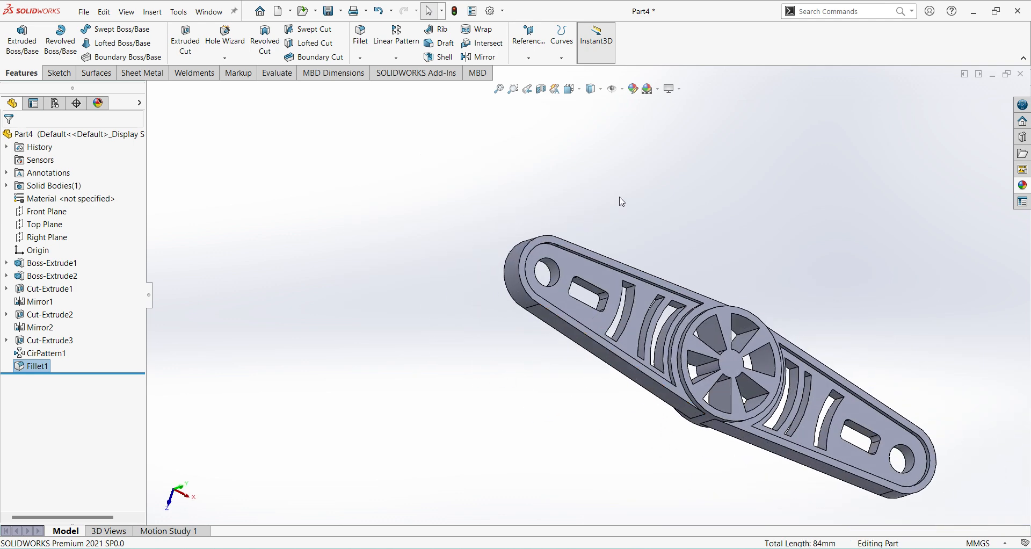
{"action": "left_click", "coordinate": [580, 94]}
{"action": "left_click", "coordinate": [640, 118]}
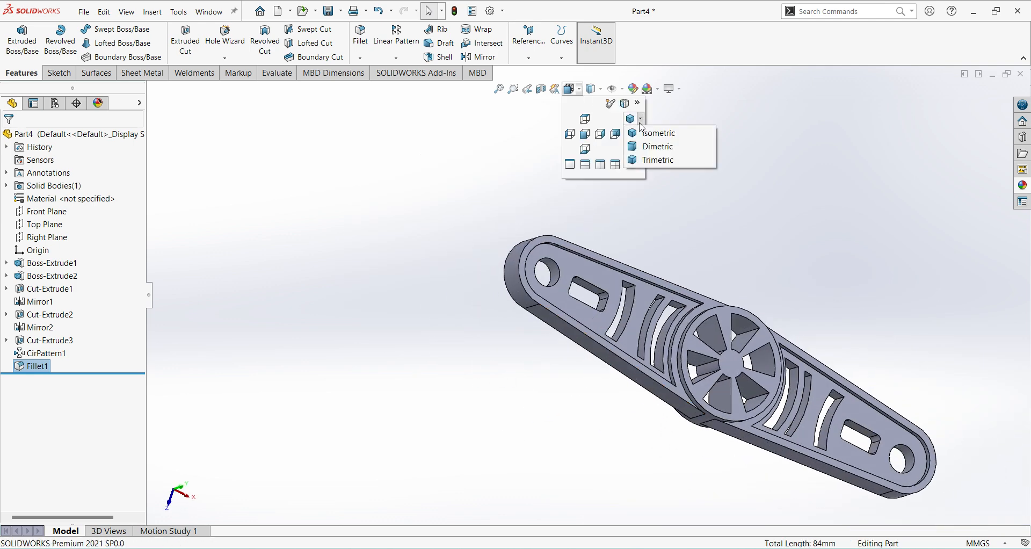
{"action": "left_click", "coordinate": [660, 137]}
{"action": "key", "text": "f"}
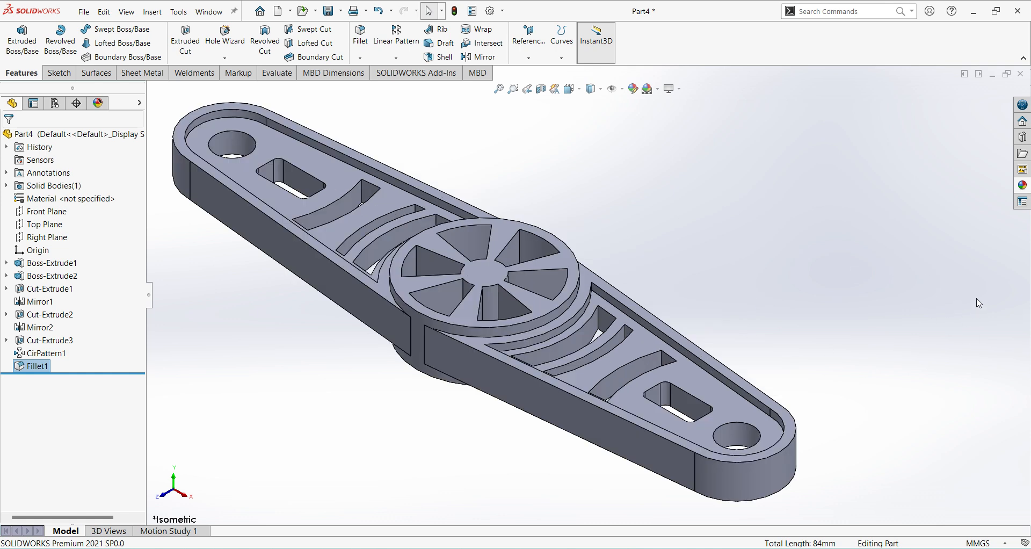
- Apply the polished steel appearance from the Metal > Steel library to the whole part
{"action": "left_click", "coordinate": [1021, 185]}
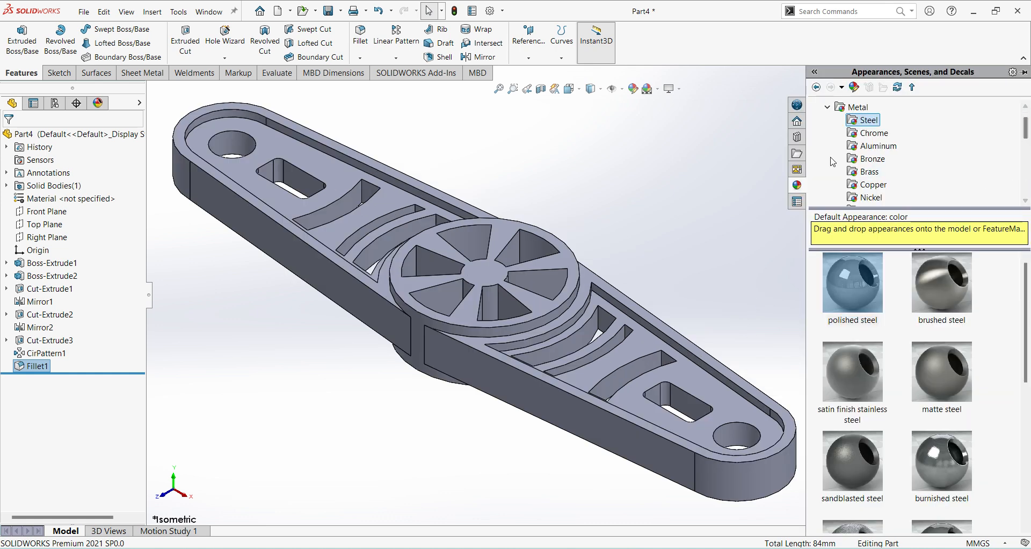
{"action": "left_click", "coordinate": [876, 289]}
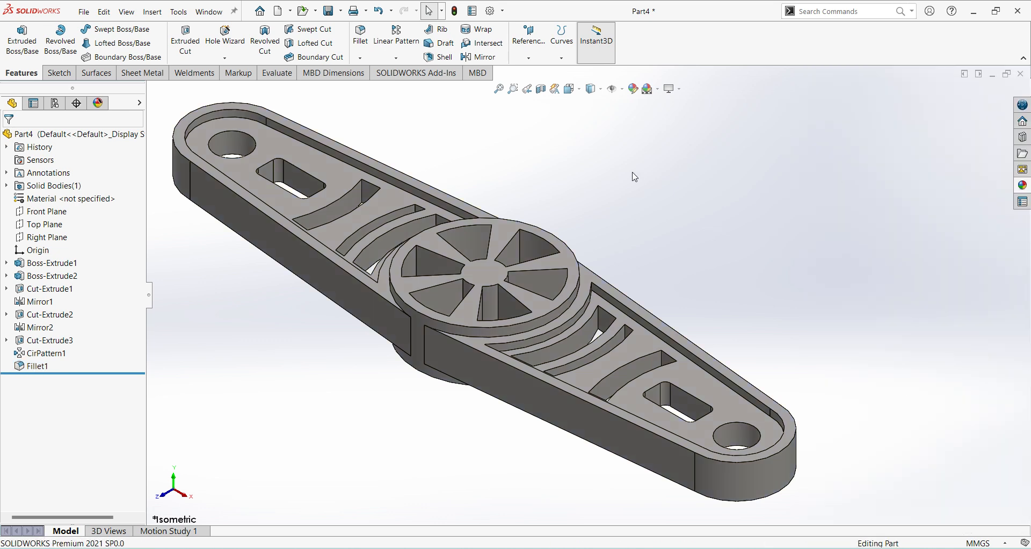
{"action": "left_click", "coordinate": [633, 88]}
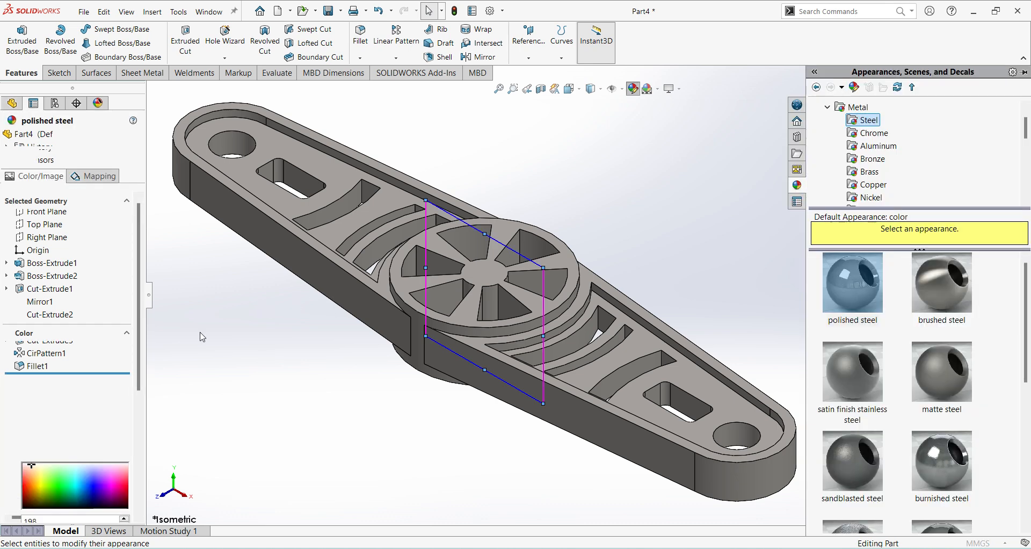
{"action": "left_click", "coordinate": [78, 420]}
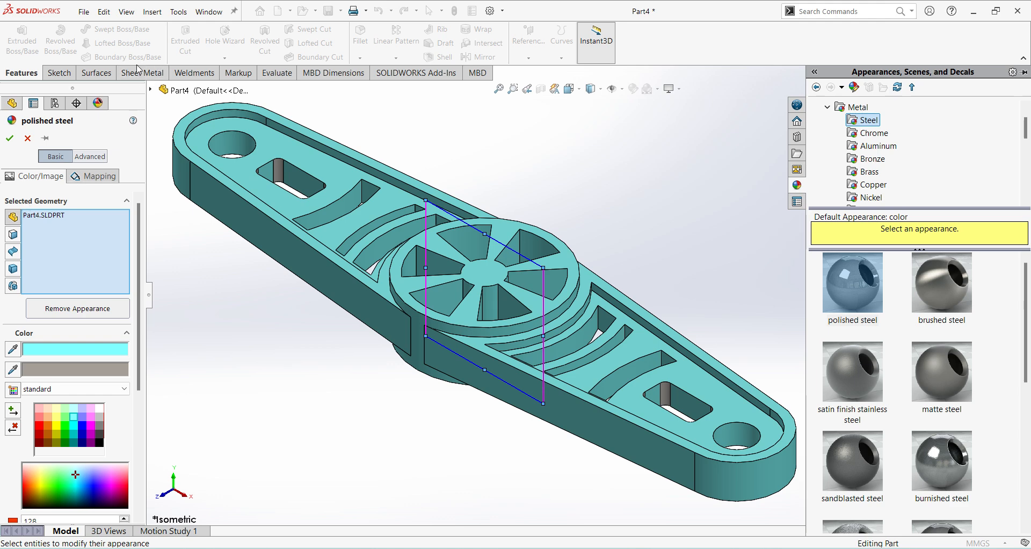
{"action": "left_click", "coordinate": [150, 91]}
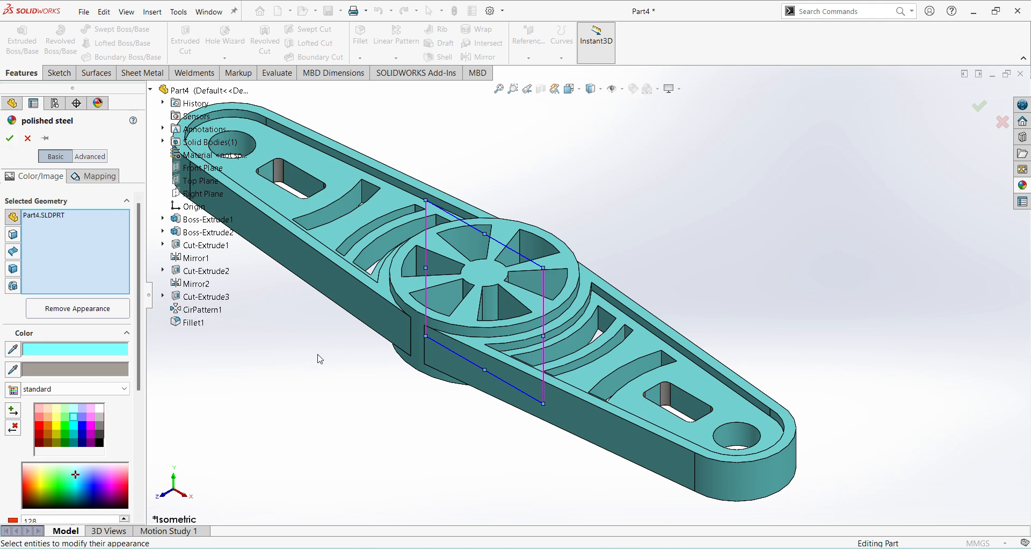
{"action": "left_click", "coordinate": [285, 177]}
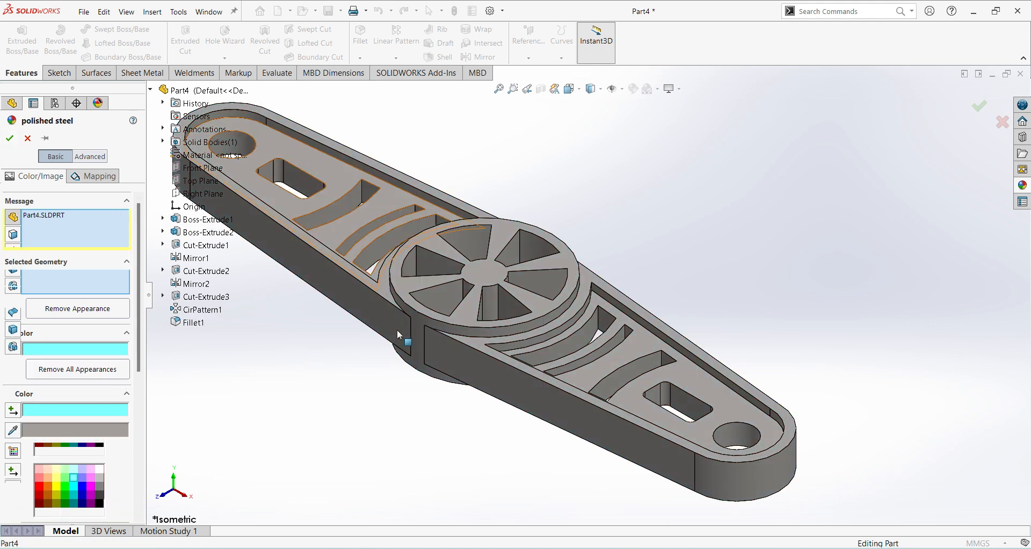
{"action": "scroll", "coordinate": [639, 445], "scroll_direction": "up", "scroll_amount": 3}
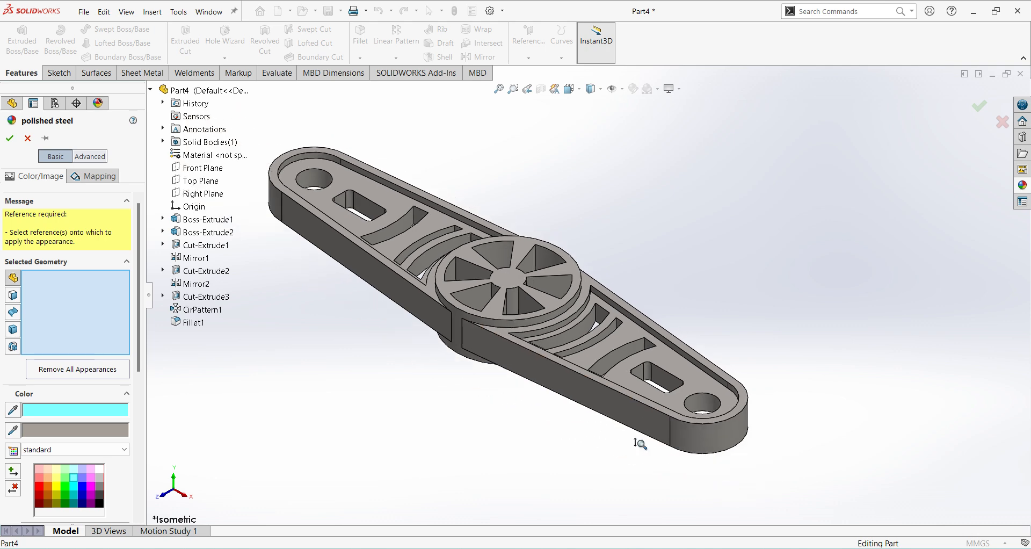
{"action": "left_click", "coordinate": [28, 139]}
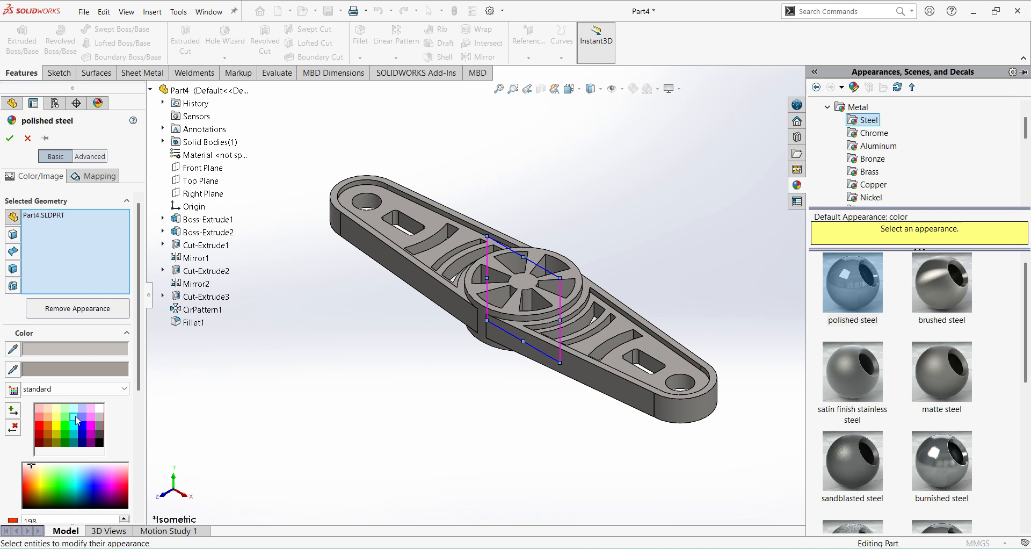
- Recolor the whole part's polished steel appearance to light cyan from the standard swatches
{"action": "left_click", "coordinate": [77, 418]}
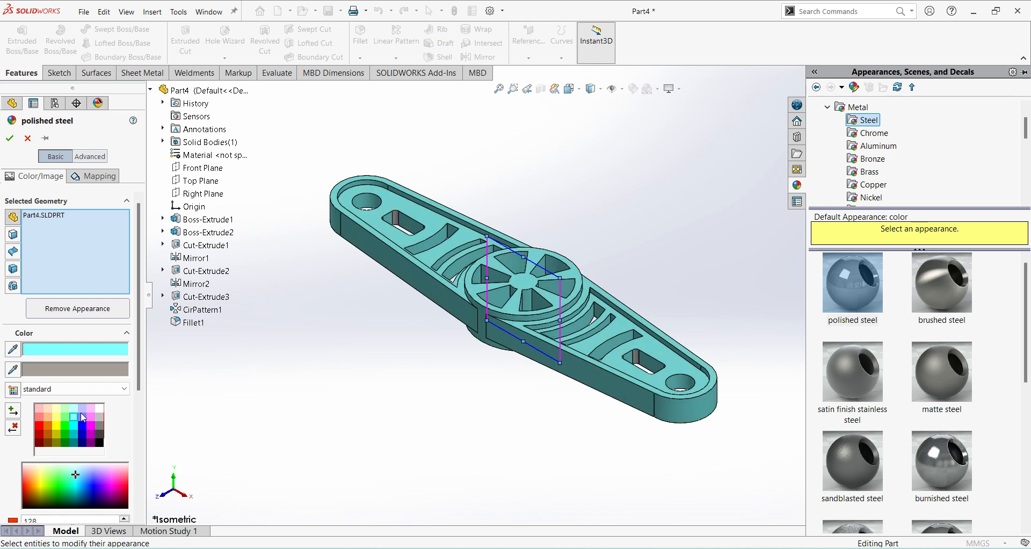
{"action": "left_click", "coordinate": [10, 138]}
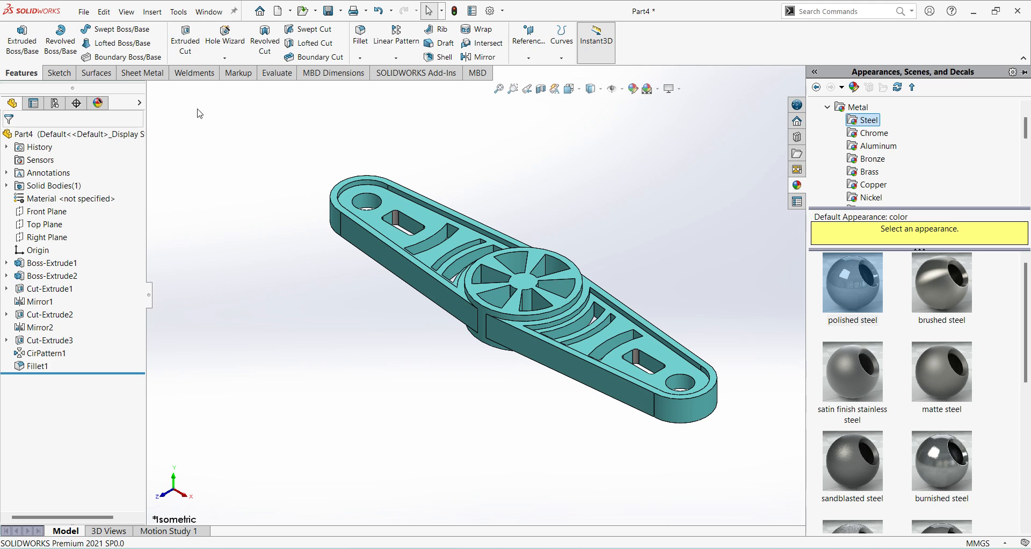
- Apply the light cyan polished steel appearance to the window corner fillet feature
{"action": "left_click", "coordinate": [33, 366]}
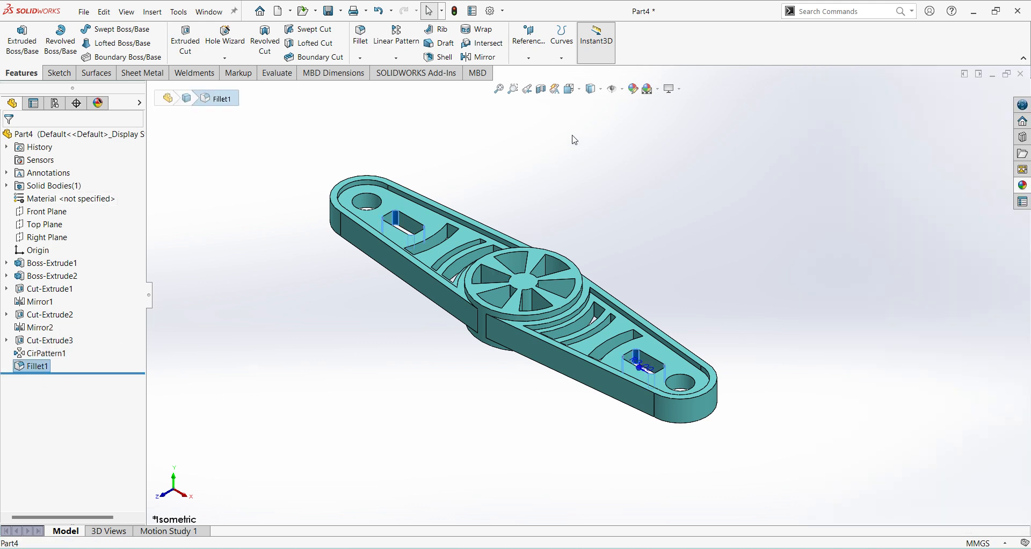
{"action": "left_click", "coordinate": [633, 89]}
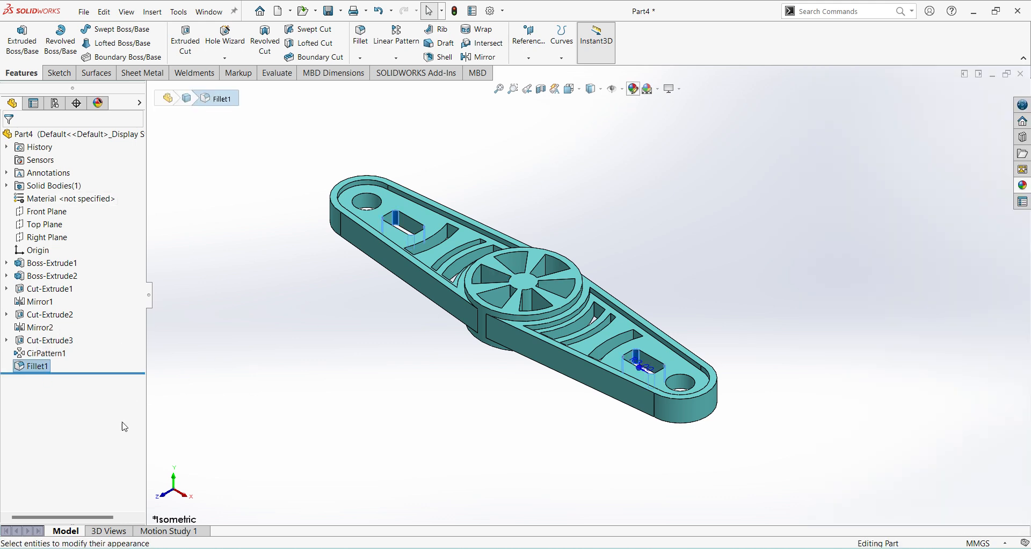
{"action": "left_click", "coordinate": [77, 420]}
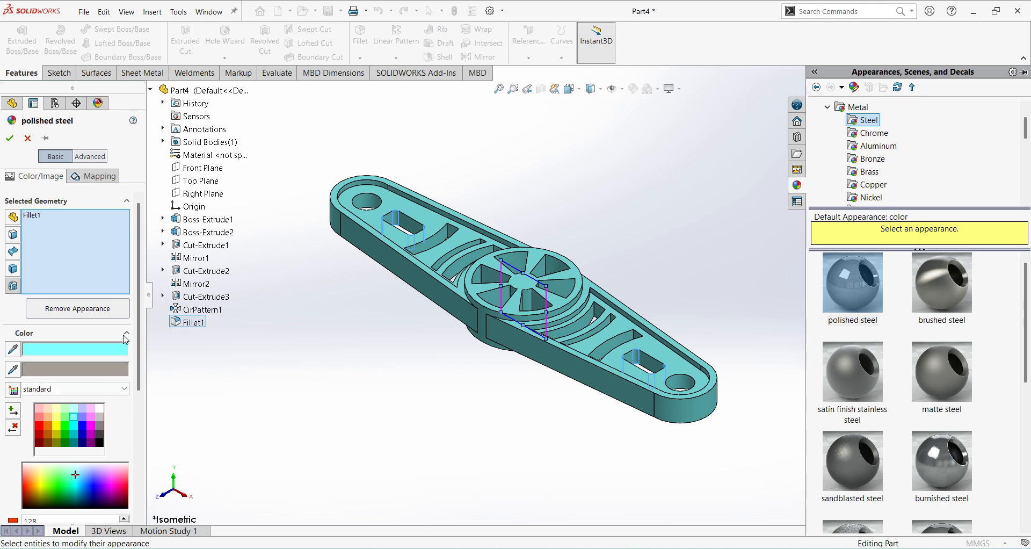
{"action": "left_click", "coordinate": [9, 138]}
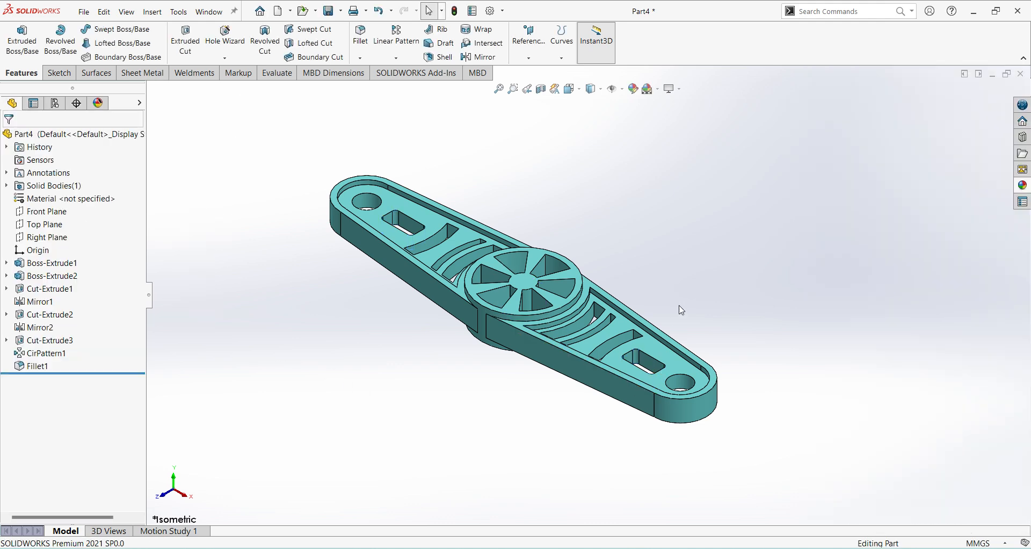
- Save the part as Ex 47 in the Ex 47 folder, replacing the existing part file
{"action": "scroll", "coordinate": [682, 317], "scroll_direction": "down", "scroll_amount": 2}
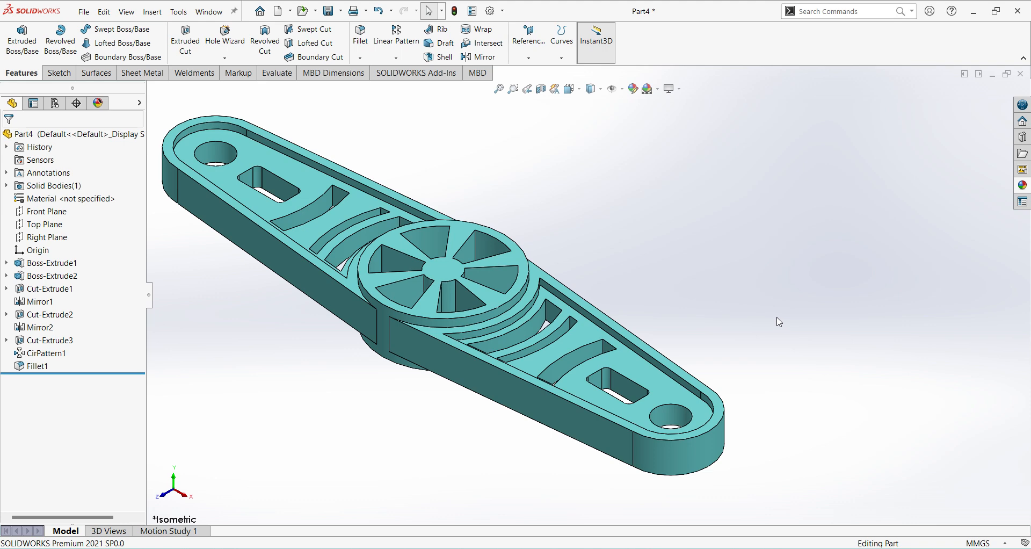
{"action": "middle_click_drag", "start_coordinate": [693, 352], "coordinate": [764, 334]}
{"action": "mouse_move", "coordinate": [695, 330]}
{"action": "middle_mouse_down"}
{"action": "mouse_move", "coordinate": [718, 342]}
{"action": "mouse_move", "coordinate": [711, 319]}
{"action": "mouse_move", "coordinate": [705, 338]}
{"action": "middle_mouse_up"}
{"action": "key", "text": "ctrl+s"}
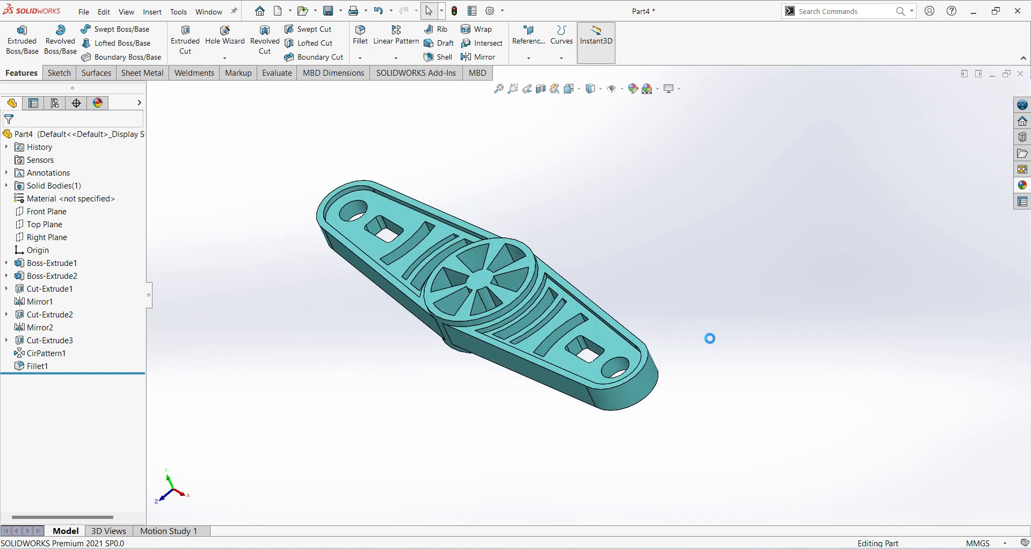
{"action": "left_click", "coordinate": [189, 105]}
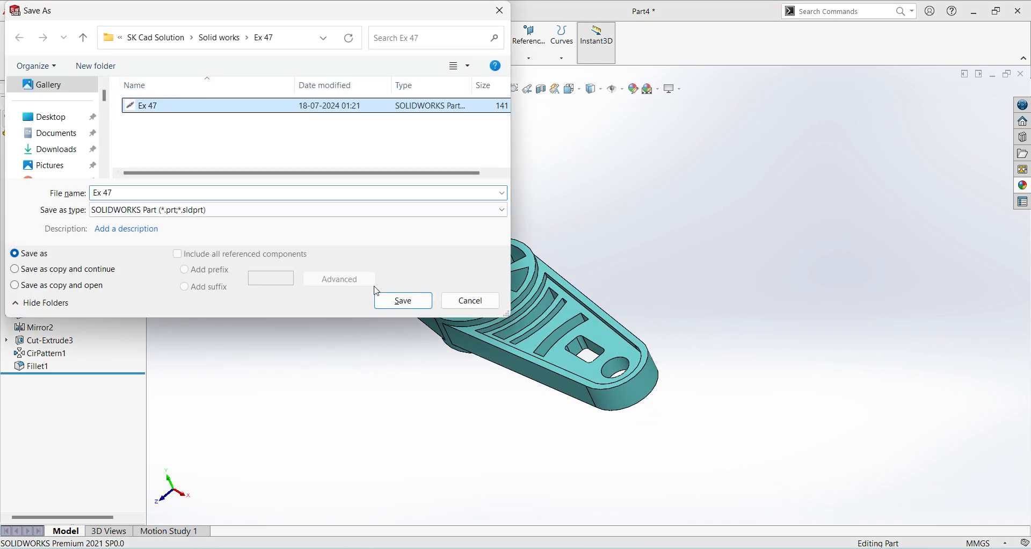
{"action": "left_click", "coordinate": [403, 302]}
{"action": "left_click", "coordinate": [545, 282]}
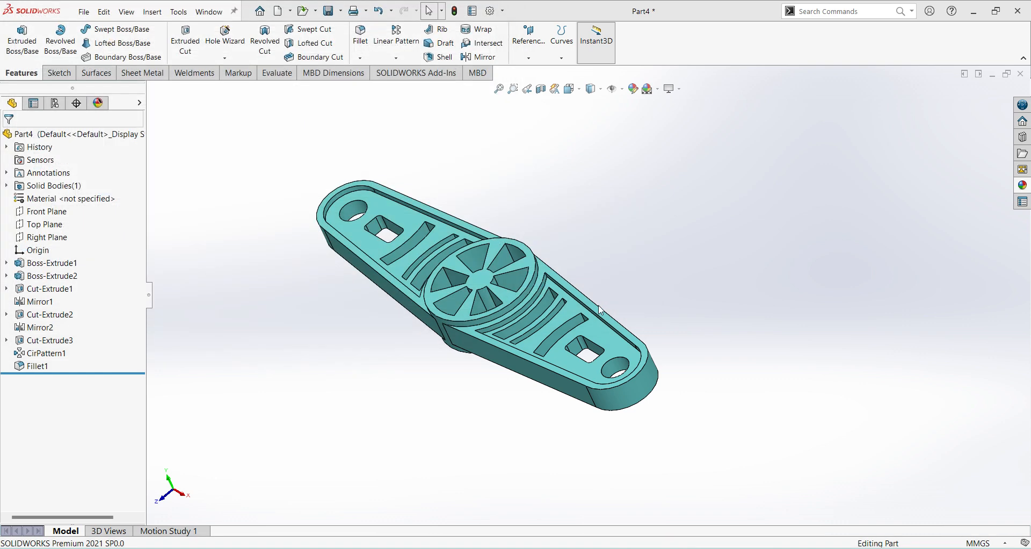
- Return the saved part to the isometric orientation and inspect the hub and one arm up close
{"action": "left_click", "coordinate": [590, 89]}
{"action": "left_click", "coordinate": [665, 135]}
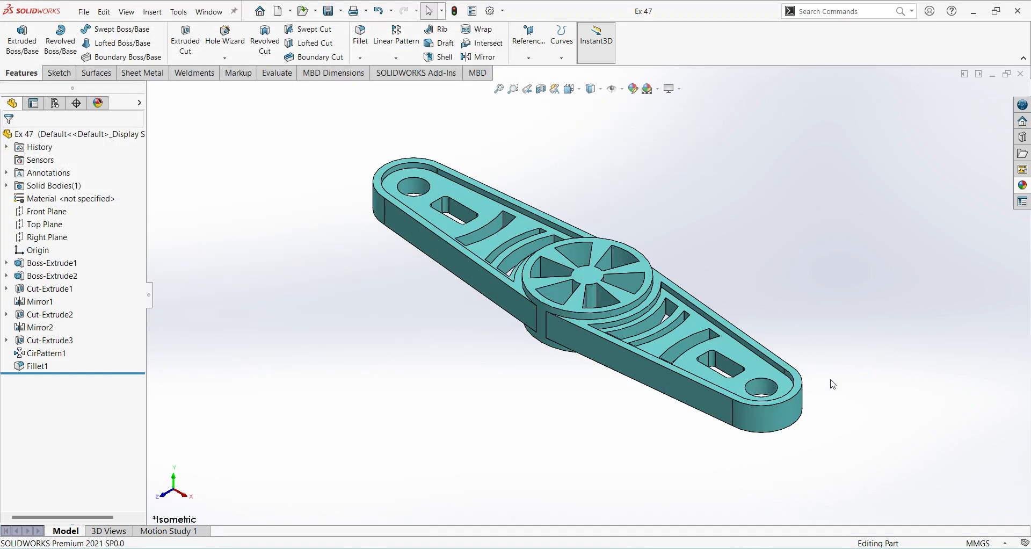
{"action": "middle_click_drag", "start_coordinate": [866, 401], "coordinate": [627, 377], "text": "ctrl"}
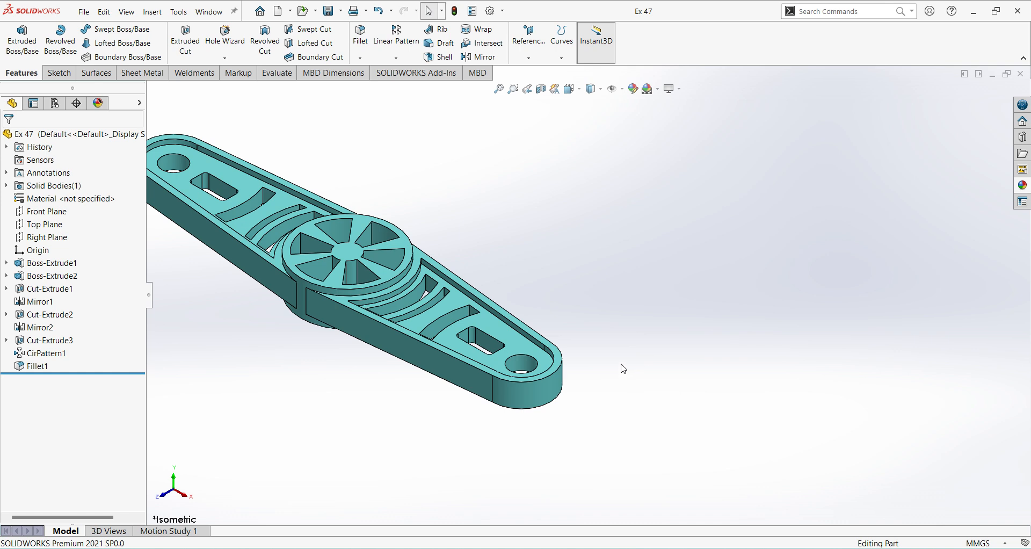
{"action": "scroll", "coordinate": [622, 368], "scroll_direction": "down", "scroll_amount": 2}
{"action": "scroll", "coordinate": [623, 370], "scroll_direction": "up", "scroll_amount": 1}
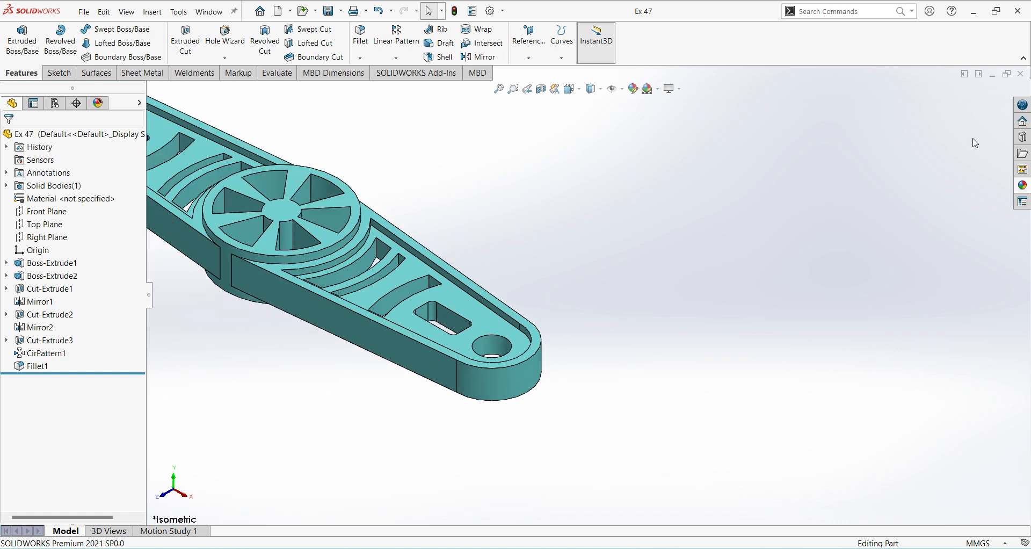